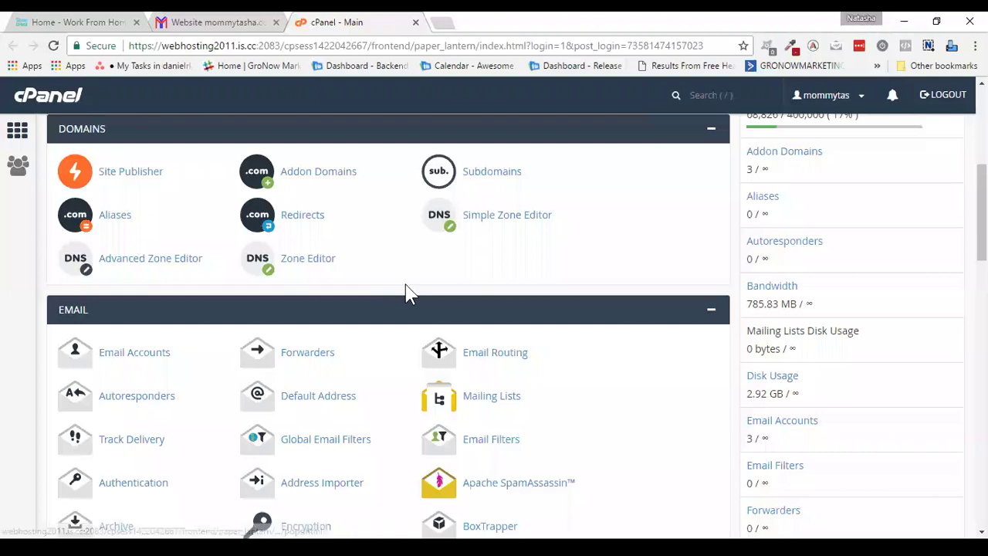
Step: Open the Addon Domains page and review the document root of each existing addon domain
scroll(407, 293, "up", 1)
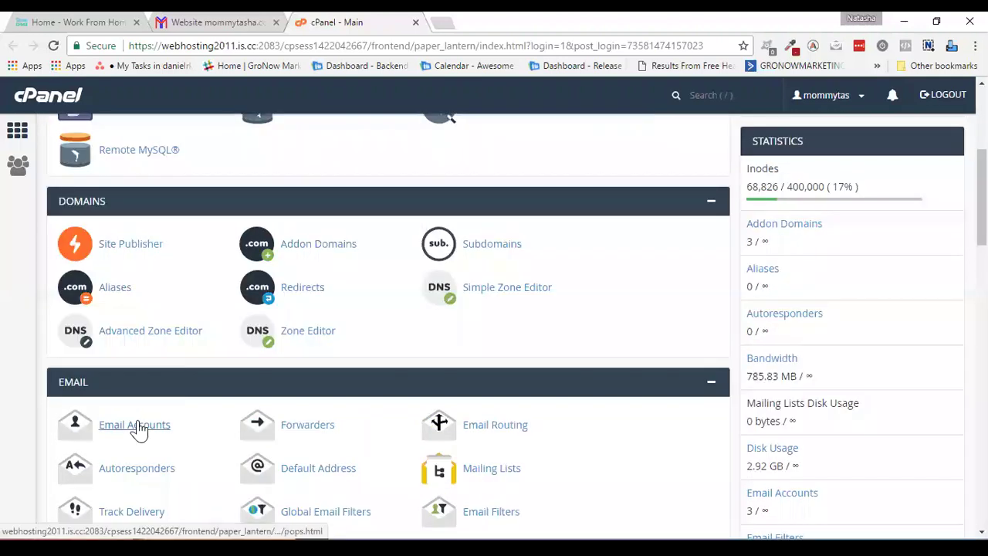
left_click(337, 247)
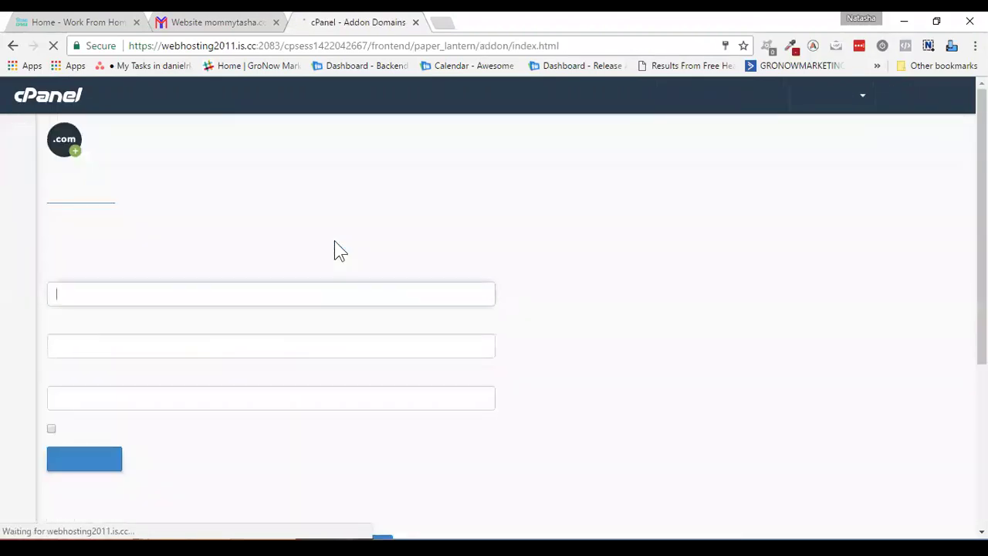
scroll(445, 261, "down", 4)
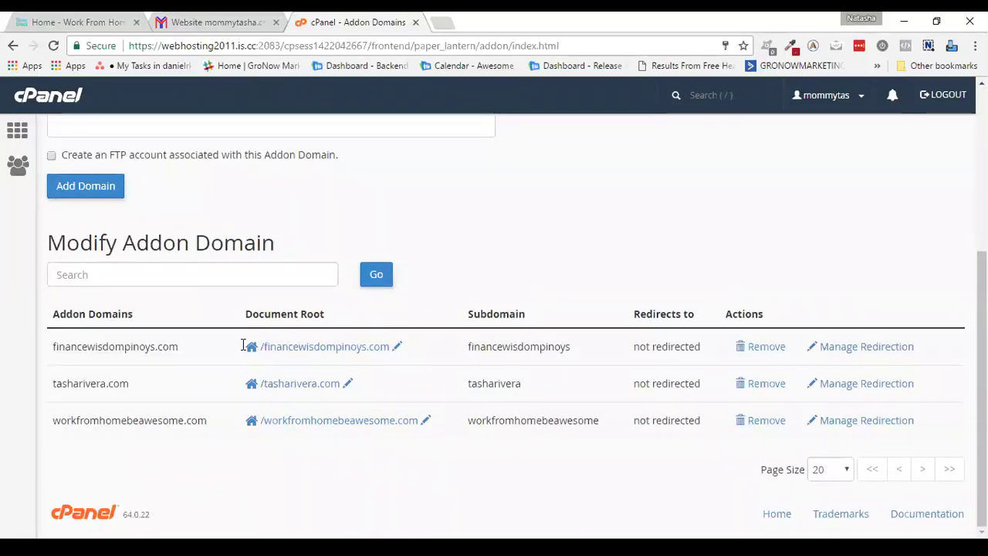
left_click_drag(258, 347, 395, 347)
left_click_drag(258, 383, 341, 384)
left_click_drag(245, 421, 429, 424)
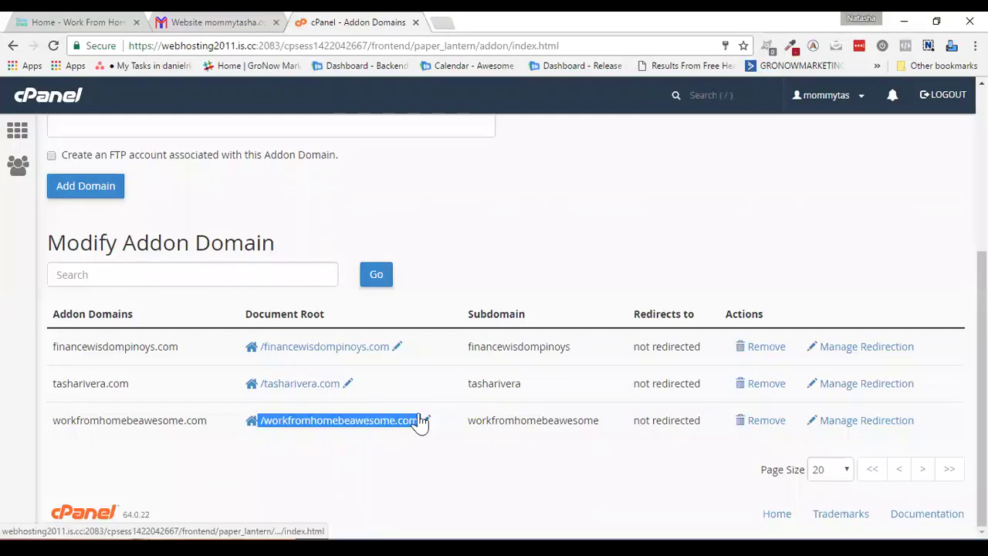
scroll(397, 384, "up", 3)
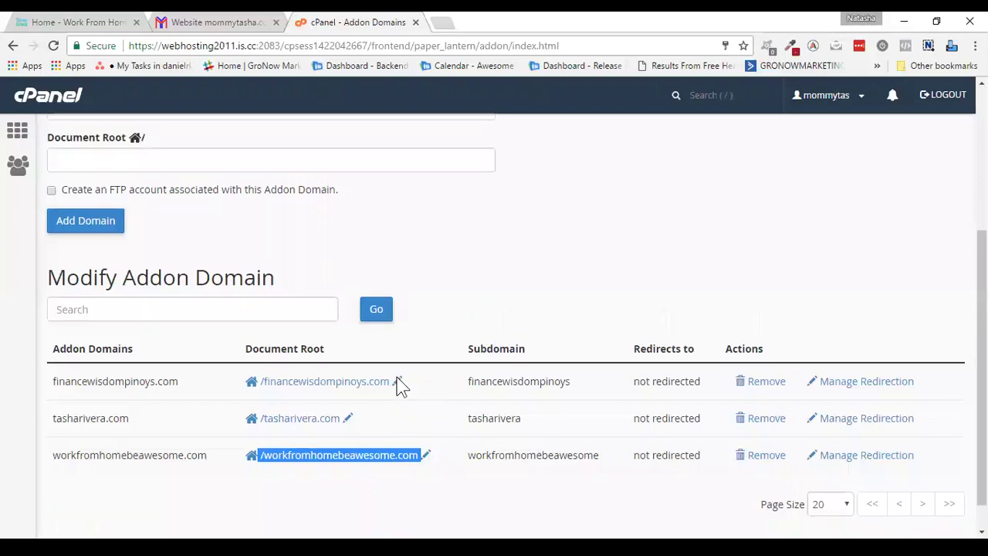
scroll(402, 382, "down", 3)
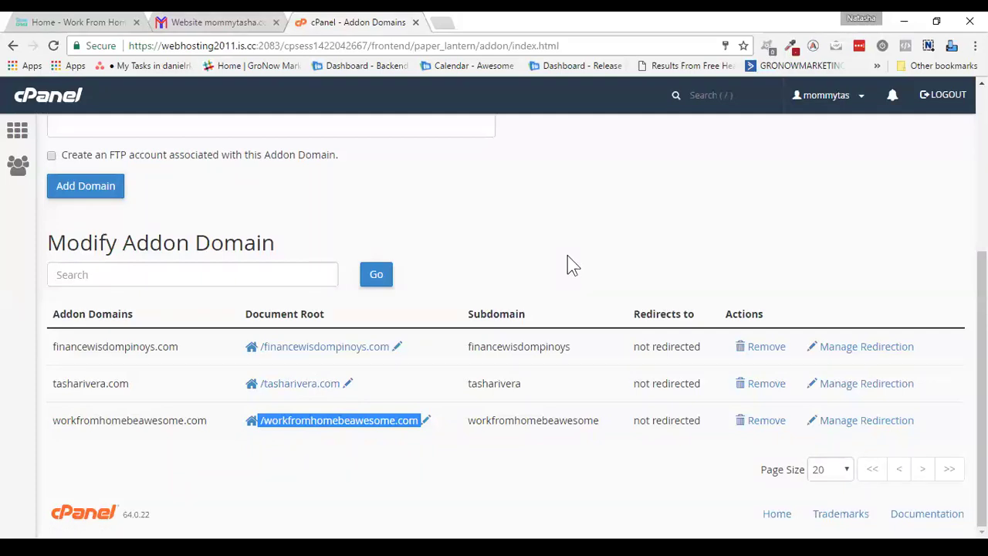
scroll(608, 278, "up", 1)
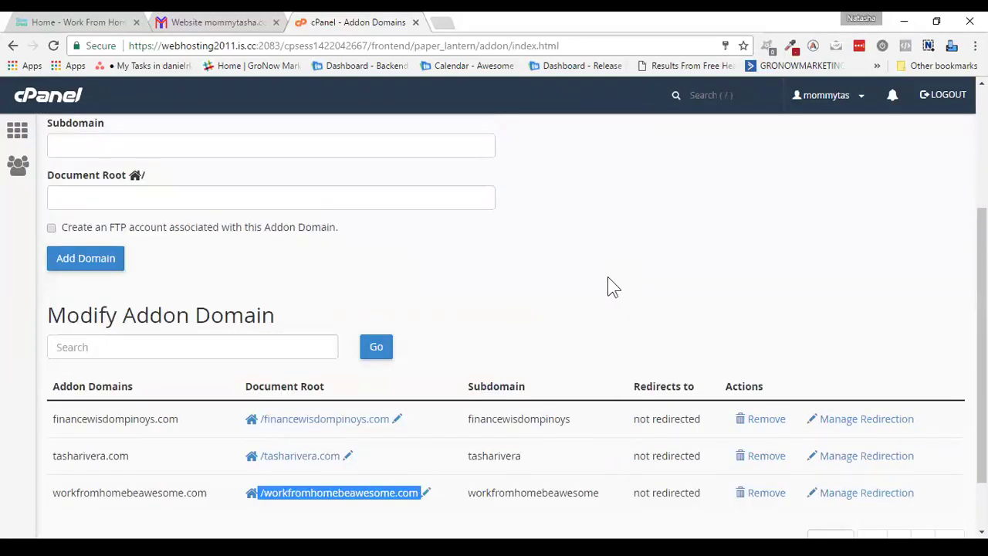
scroll(608, 279, "up", 3)
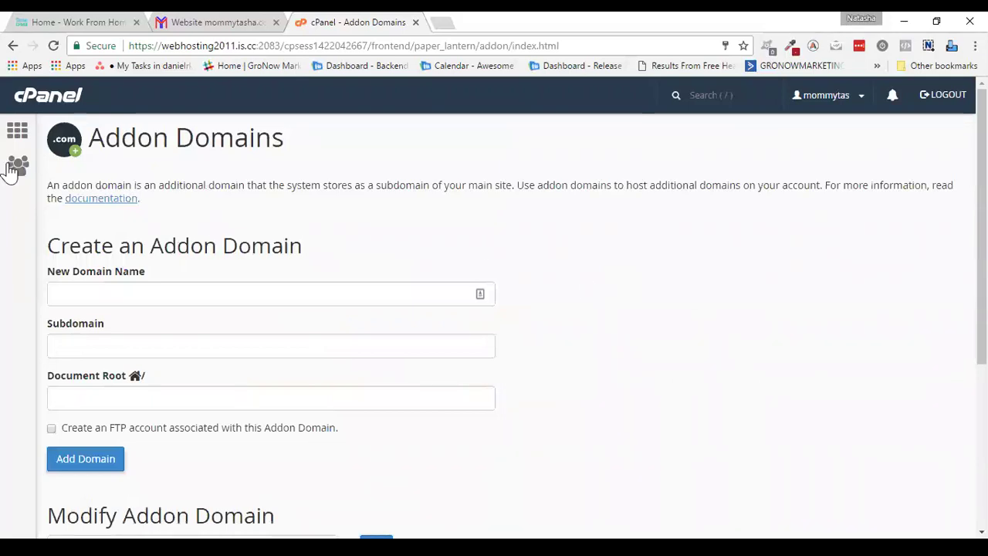
Step: Return to the cPanel home page and open the public_html folder in the File Manager
left_click(17, 130)
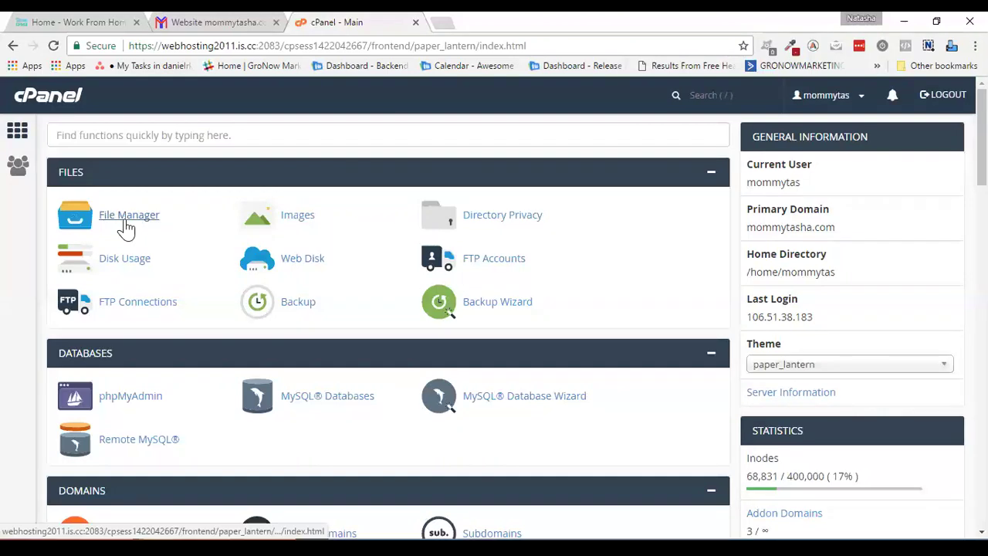
left_click(128, 223)
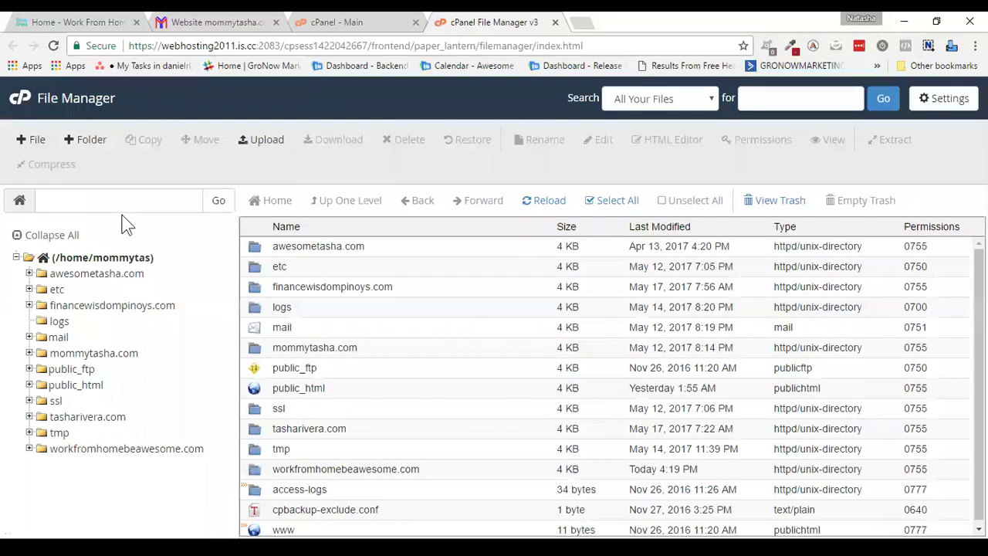
scroll(247, 255, "down", 1)
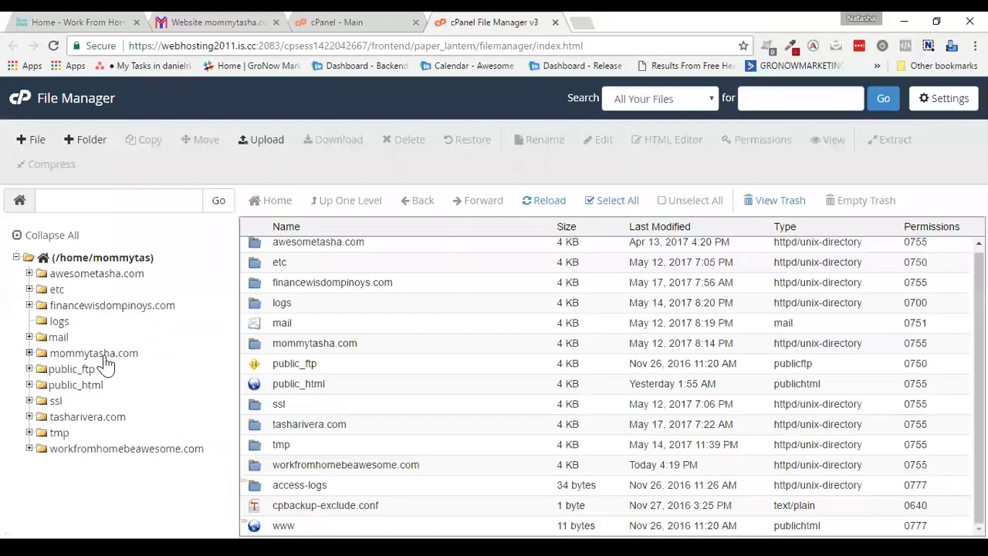
left_click(97, 354)
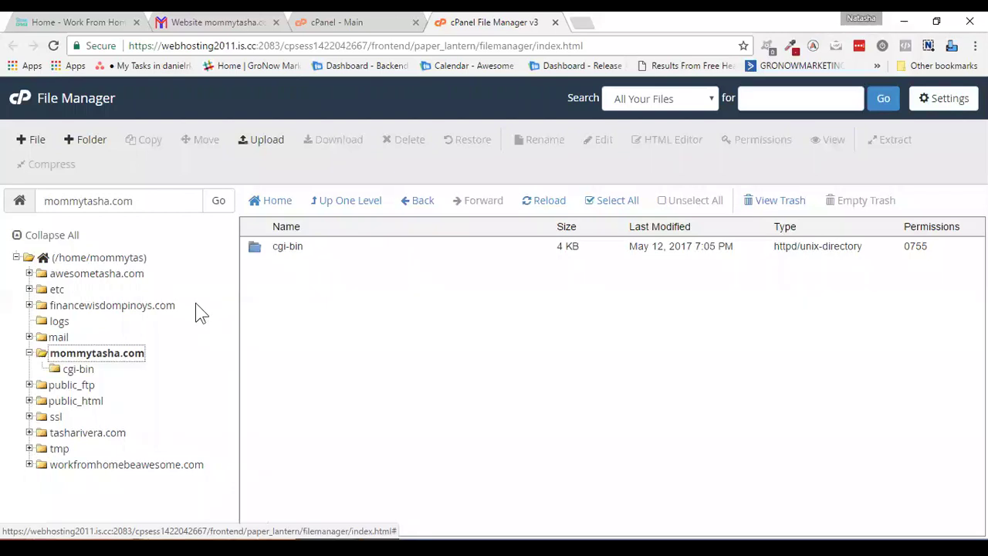
left_click(79, 402)
left_click(77, 402)
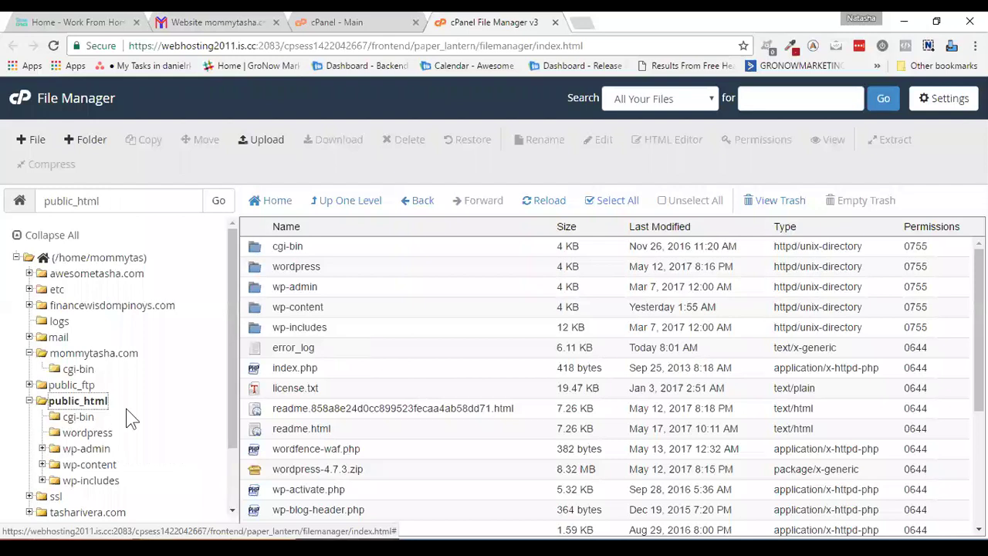
scroll(156, 415, "down", 1)
scroll(158, 415, "up", 1)
scroll(158, 415, "up", 1)
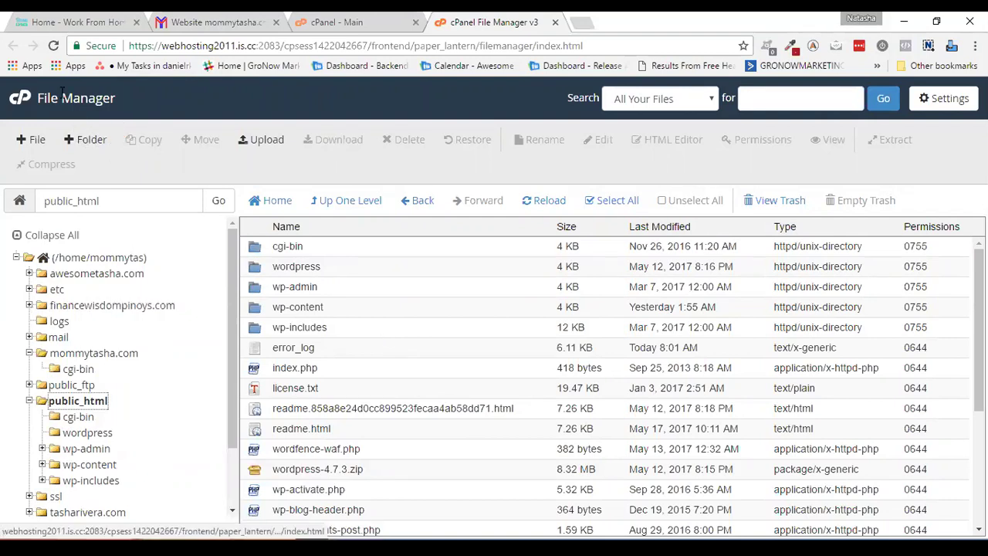
Step: Create a new folder named webinar0521 inside /public_html and select it in the file list
left_click(88, 140)
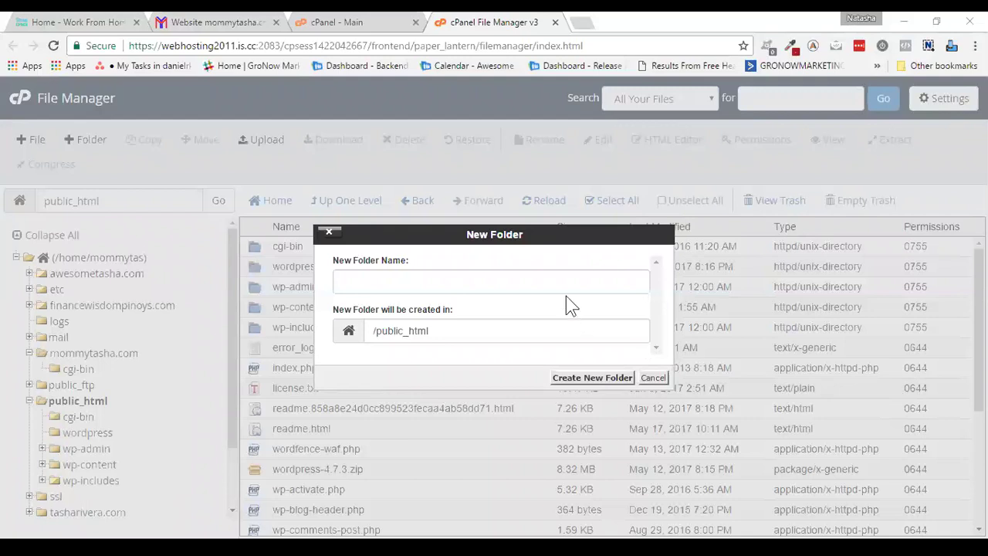
left_click_drag(566, 234, 531, 197)
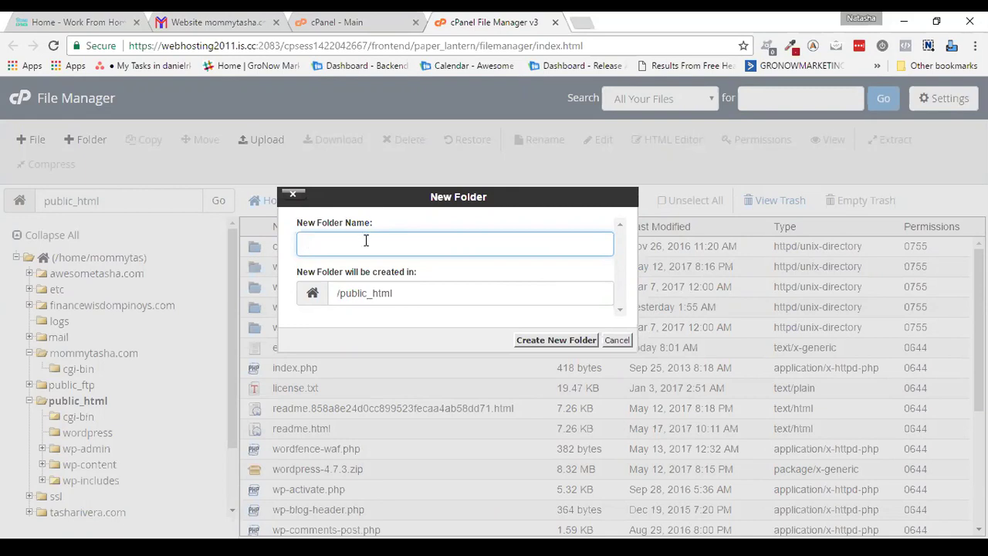
type("w")
key("BackSpace")
type("webinar")
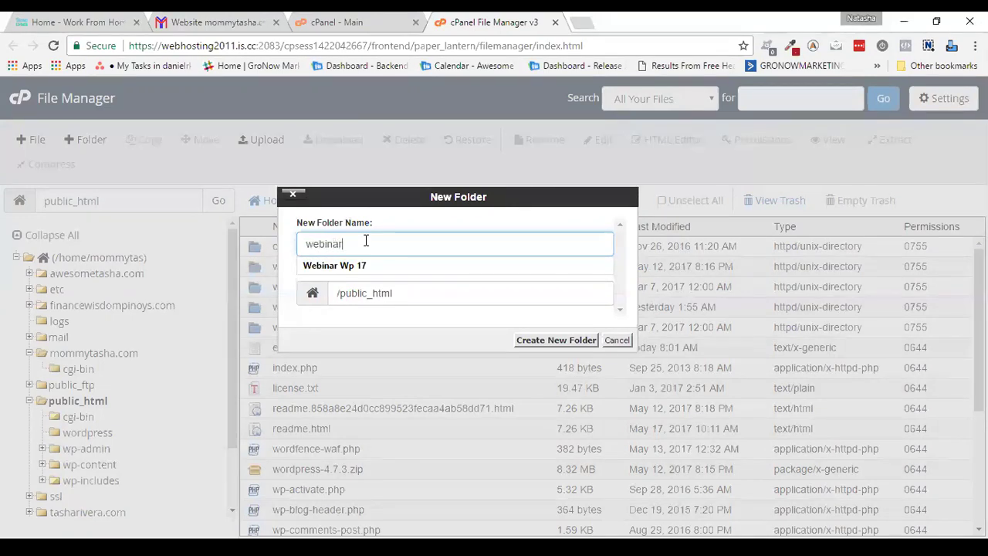
type("0521")
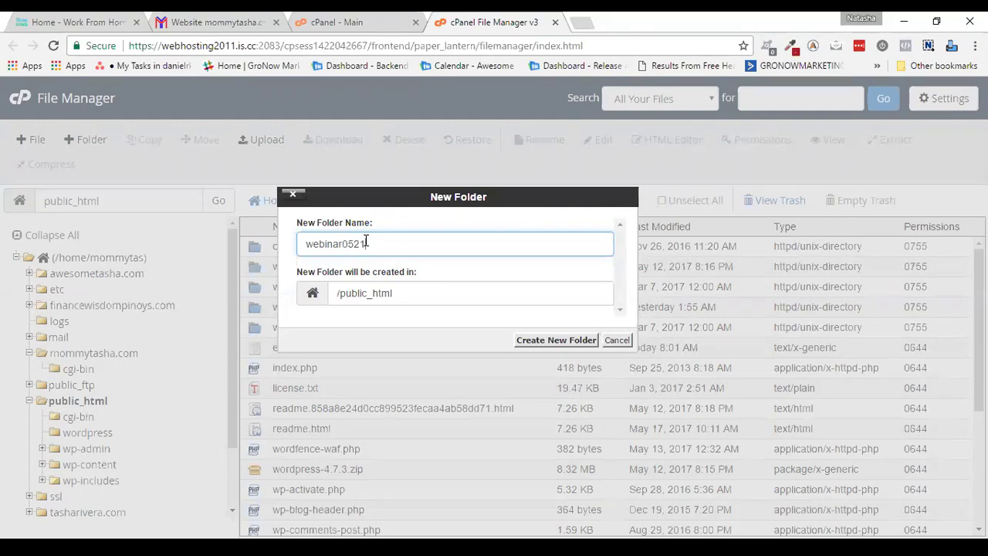
left_click(540, 341)
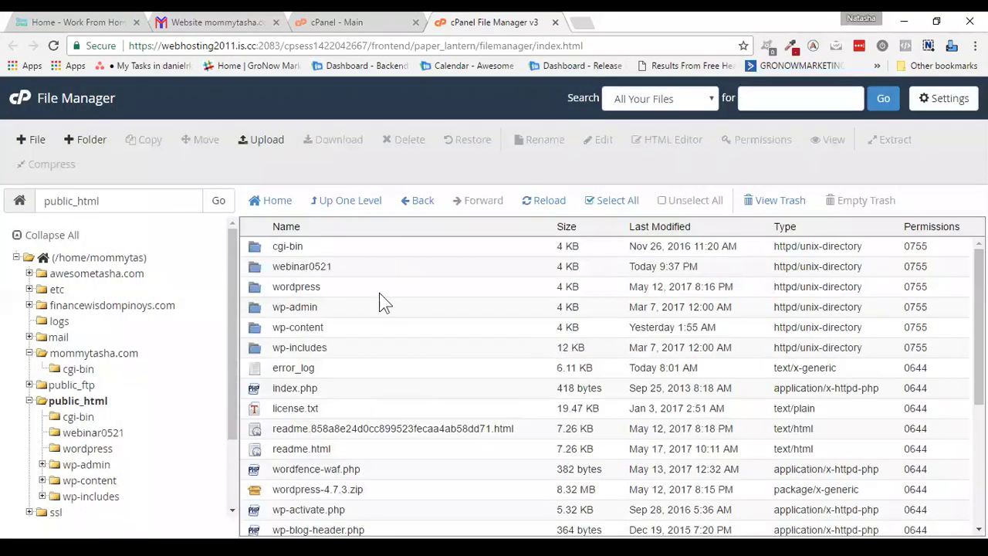
double_click(345, 267)
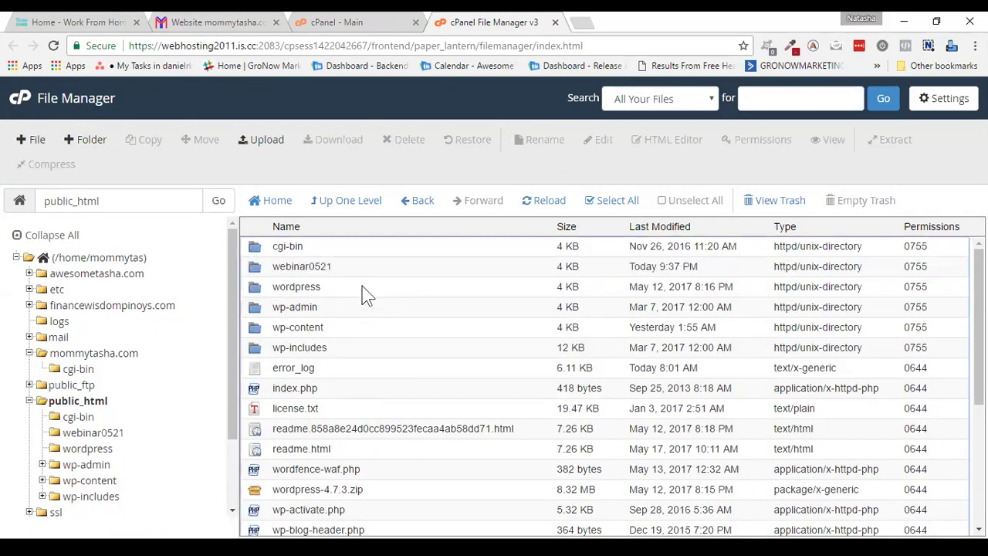
left_click(386, 269)
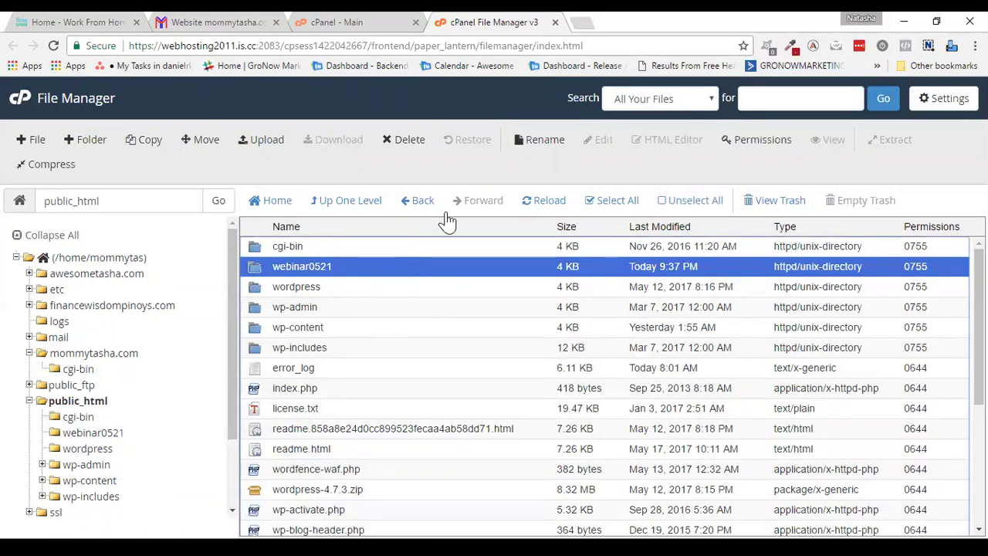
left_click(481, 270)
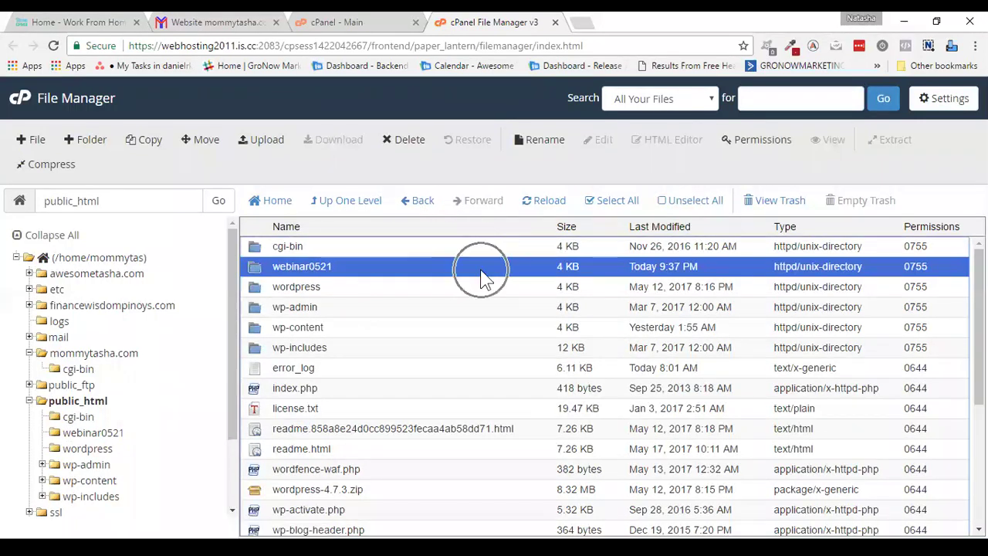
Step: Load mommytasha.com/webinar0521 in a new browser tab to check the new folder's web address
left_click(578, 23)
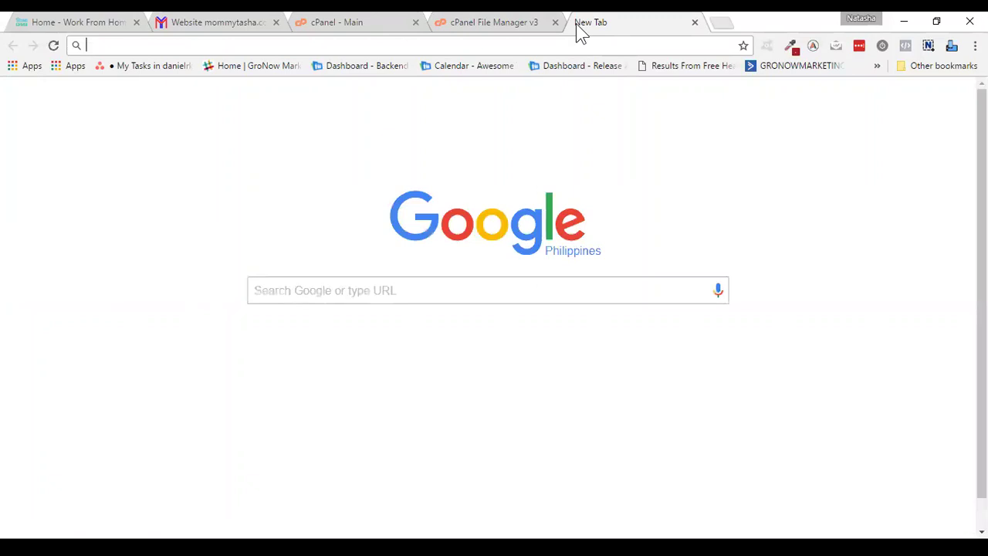
type("mommytash")
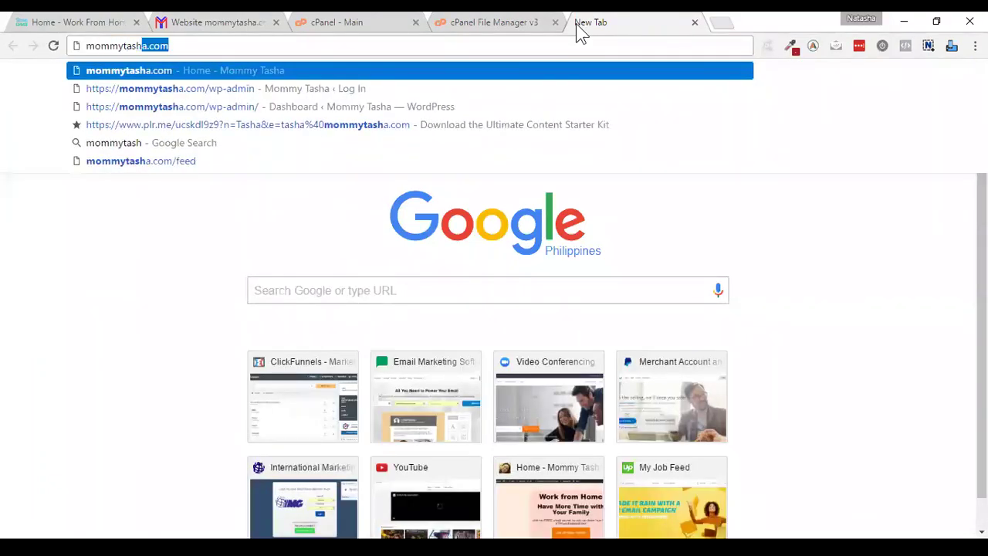
type("a.com/")
key("Return")
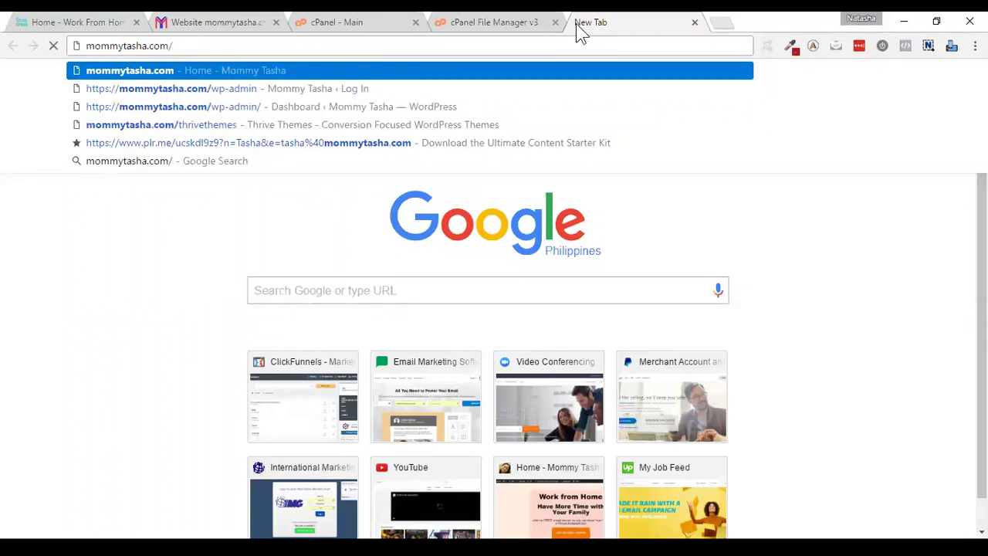
type("webinar")
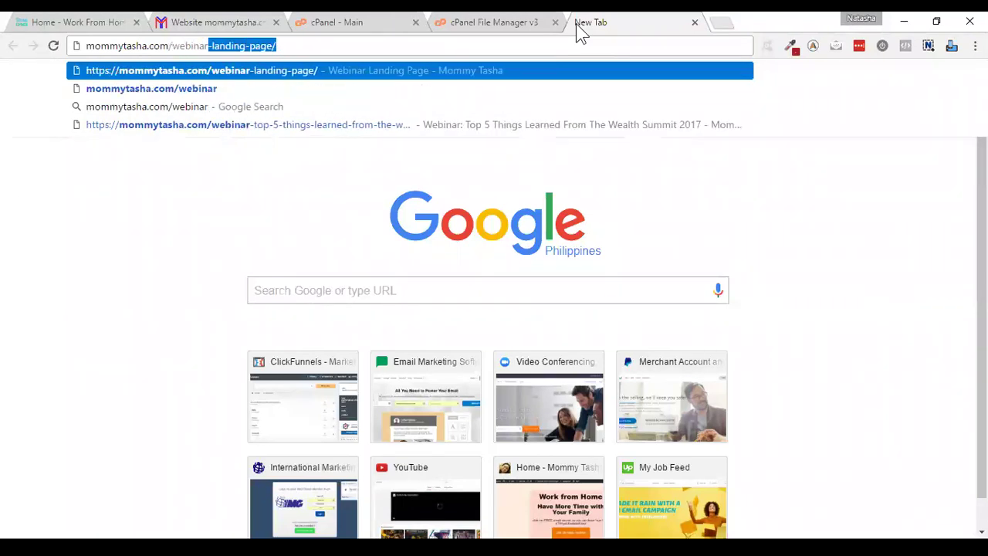
type("0521")
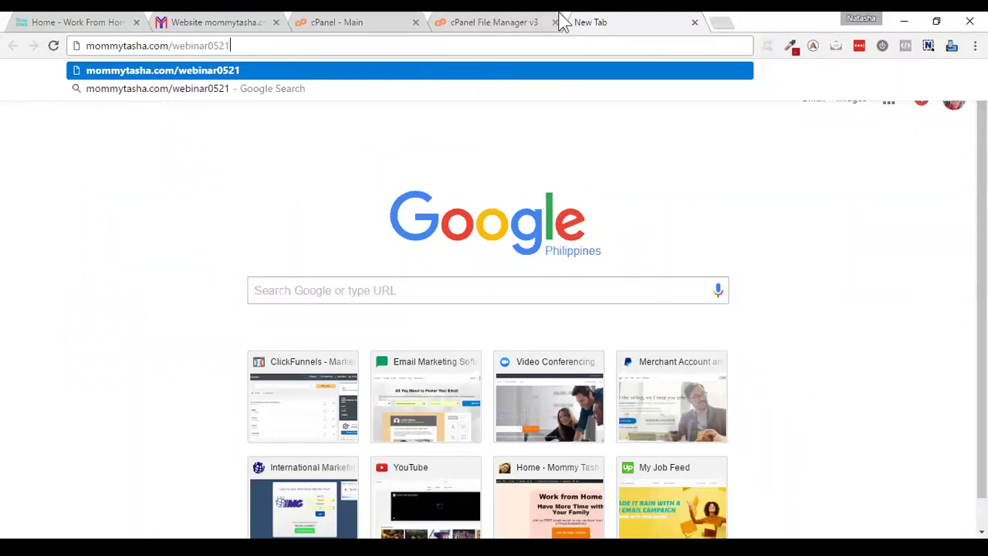
left_click(171, 47)
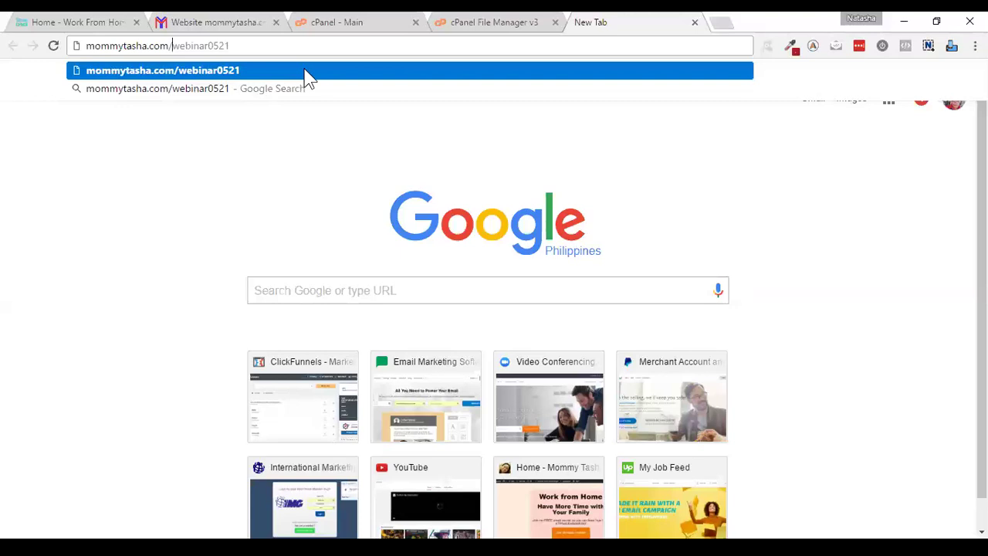
left_click(304, 68)
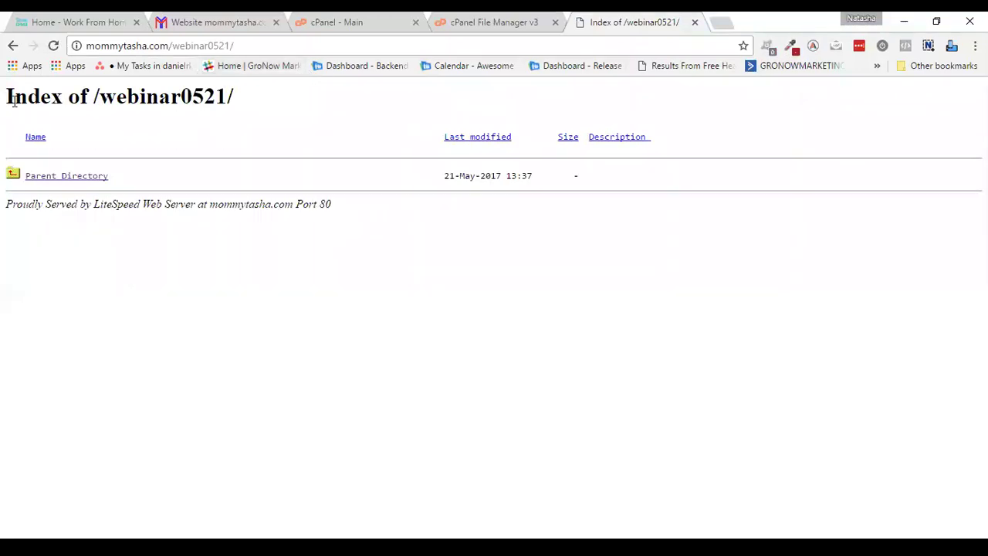
Step: Follow the Parent Directory link from the webinar0521 index page to view the site's home page, then close that tab
left_click_drag(5, 96, 254, 99)
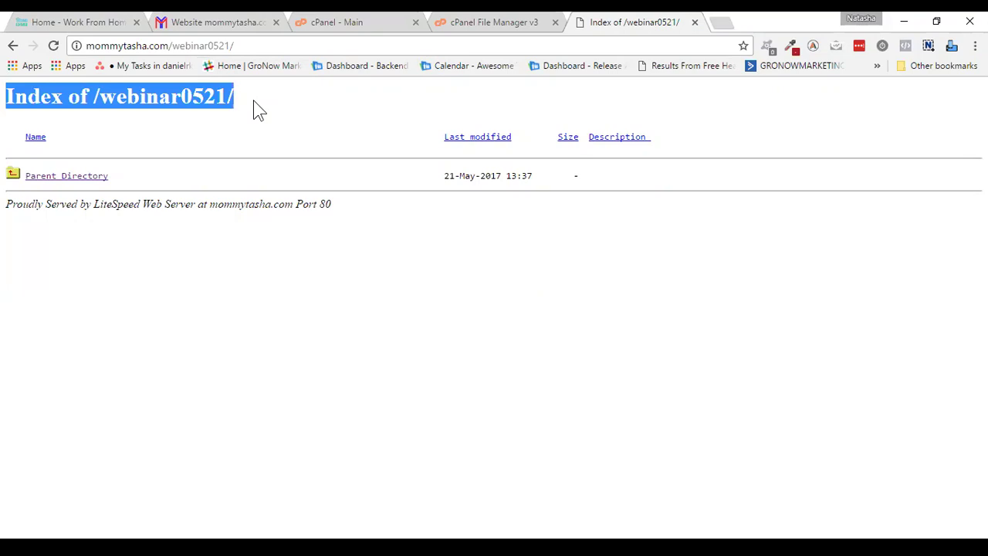
left_click(98, 184)
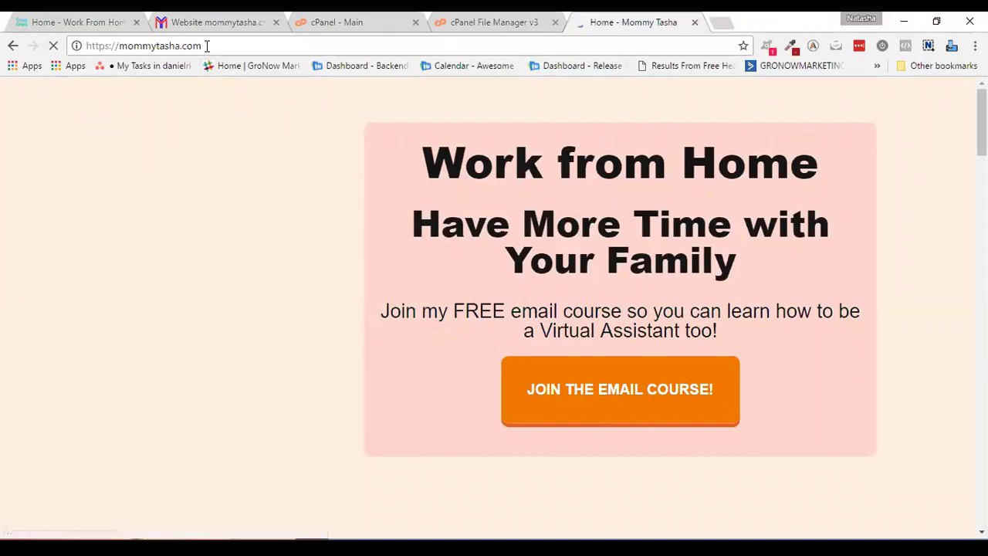
left_click(206, 45)
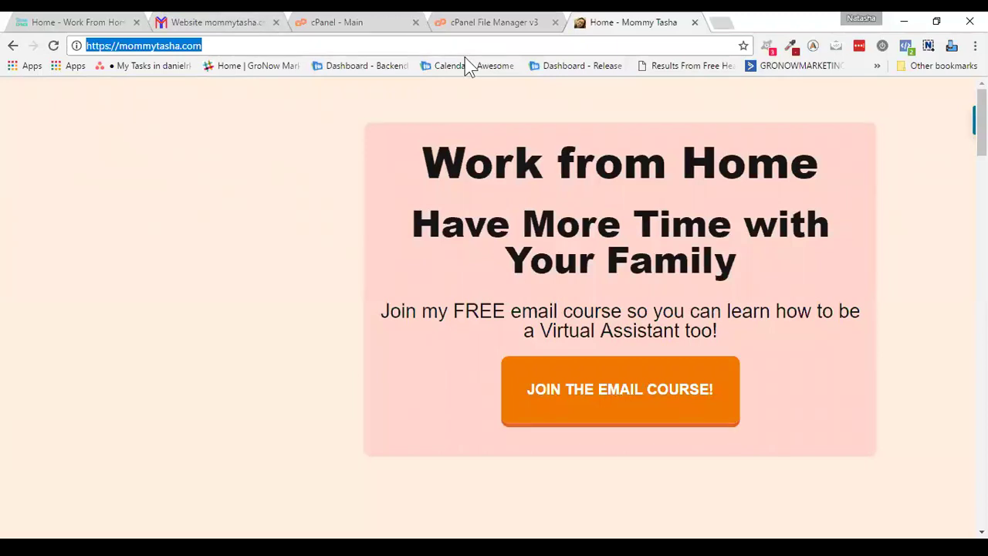
left_click(695, 23)
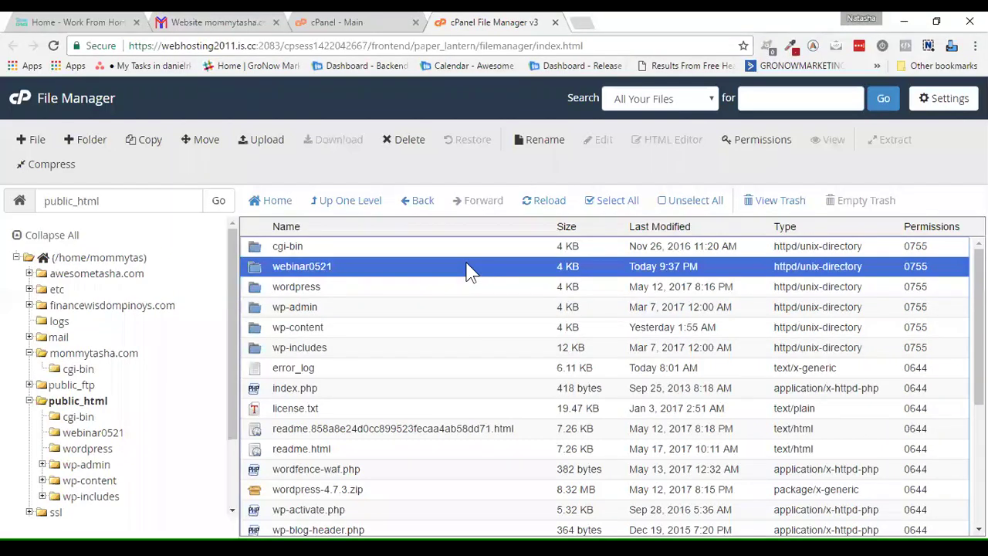
Step: Load wordpress.org in a new browser tab and go to its Download WordPress page
left_click(585, 23)
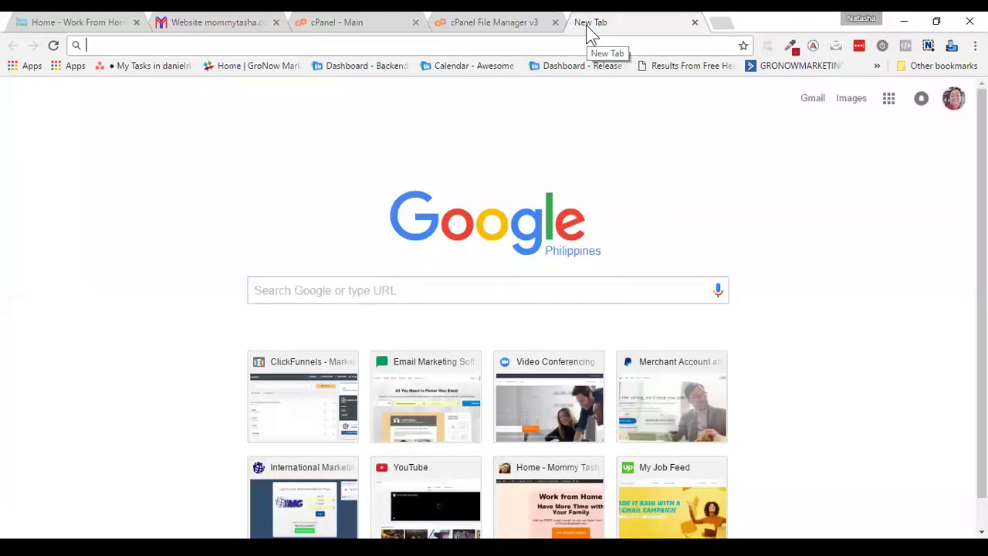
type("wo")
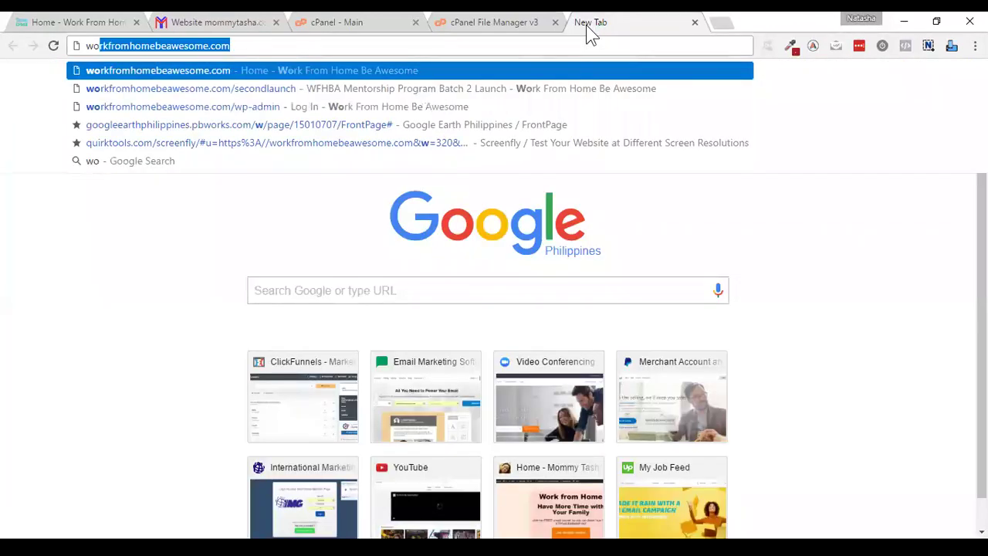
type("rdpress.or")
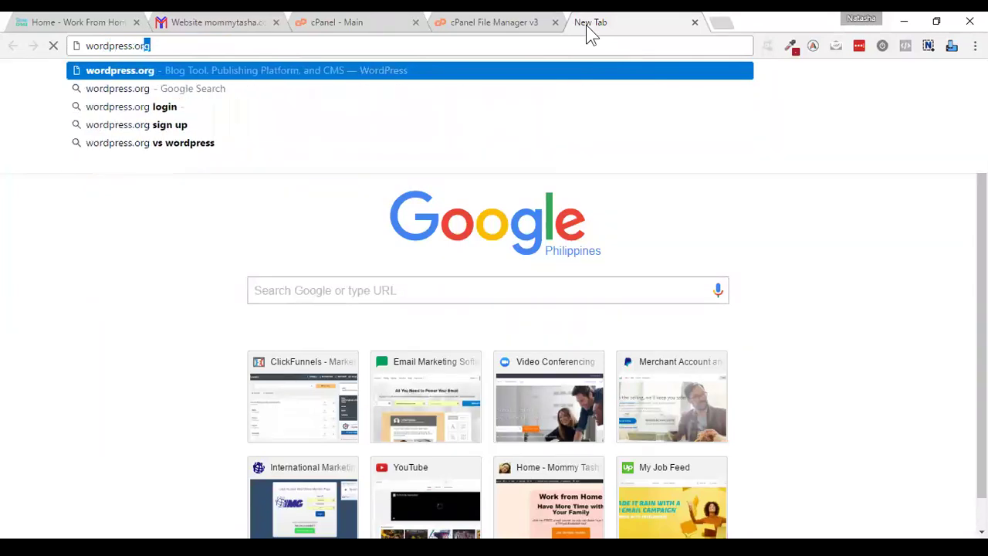
key("Return")
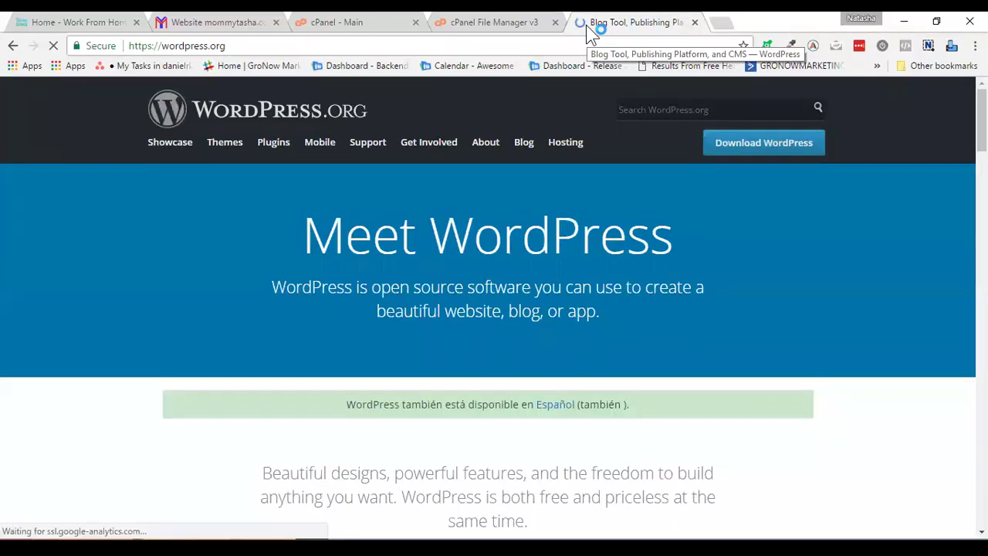
left_click(566, 45)
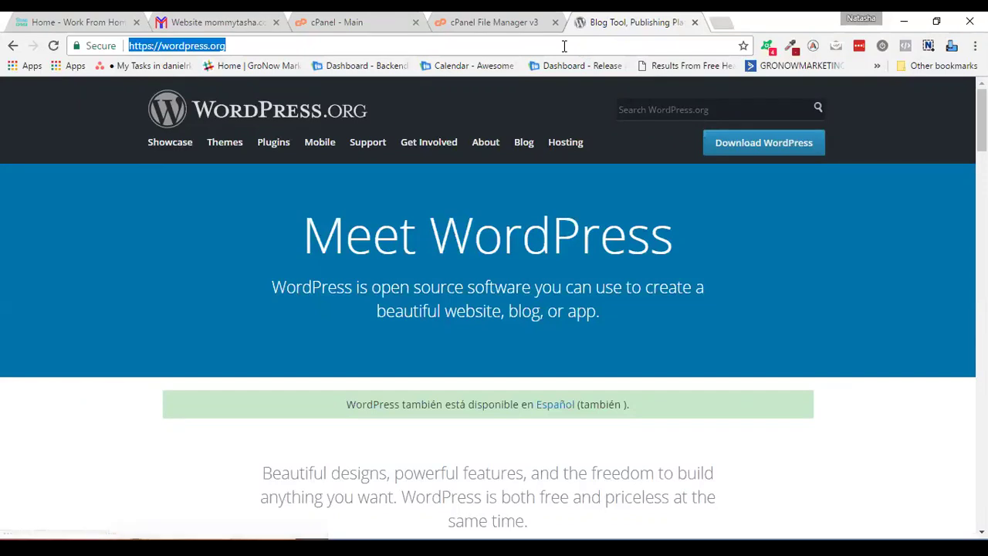
left_click(725, 154)
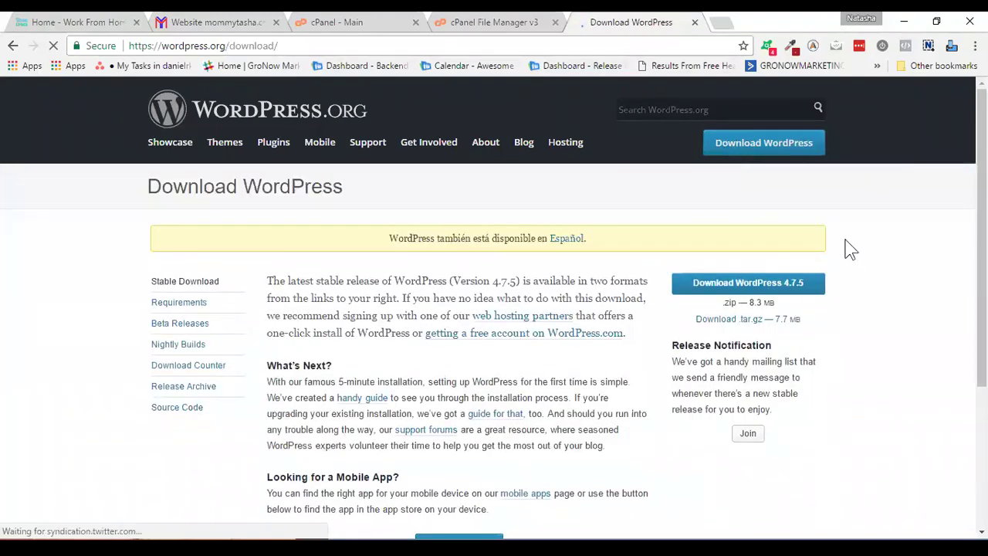
Step: Download the WordPress 4.7.5 zip and save it as wordpress-4.7.5.zip in the Downloads folder
left_click(718, 284)
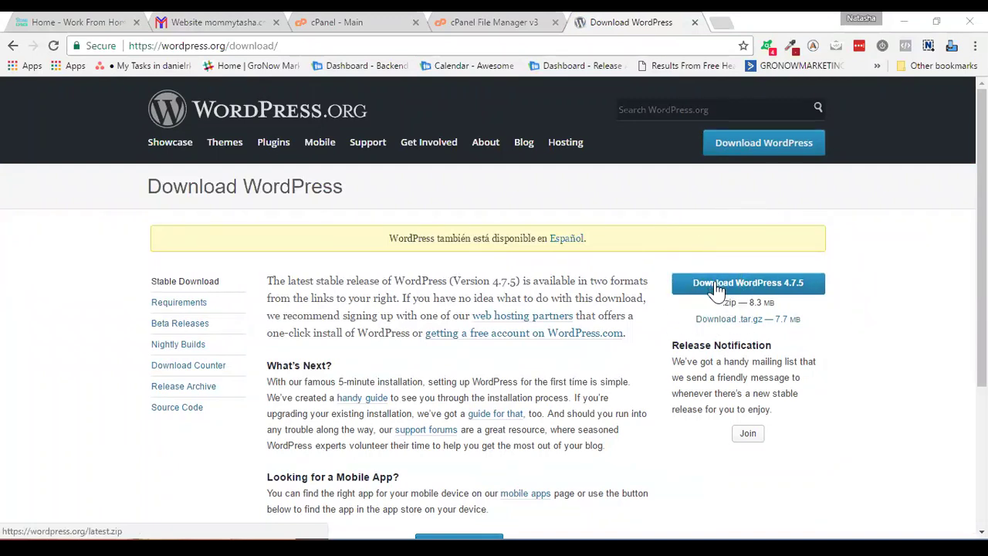
left_click(718, 286)
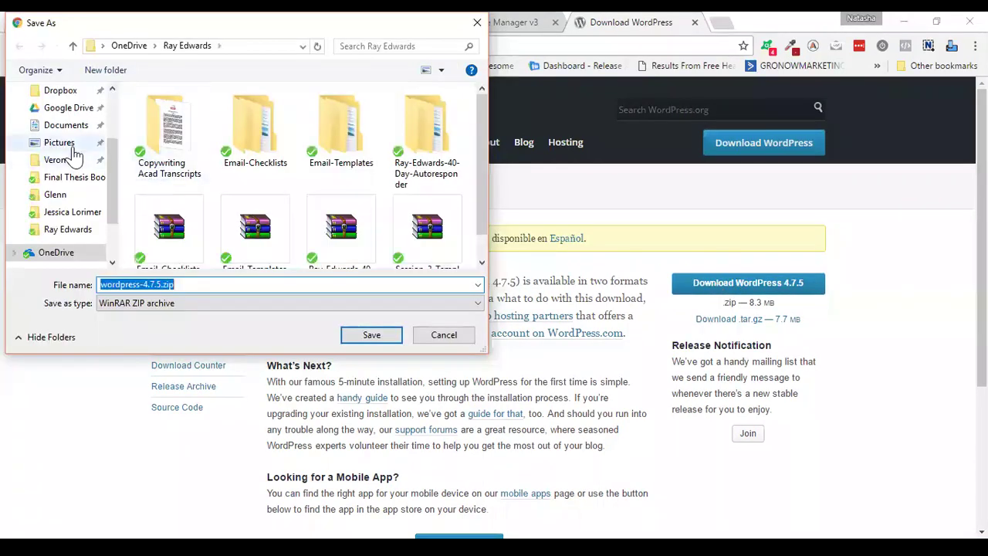
scroll(77, 200, "up", 1)
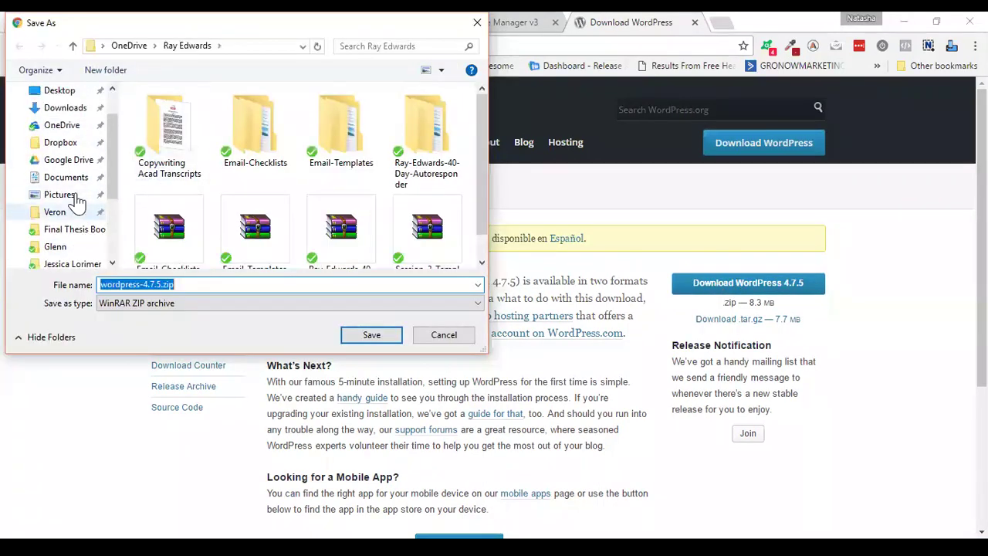
left_click(67, 111)
left_click(377, 336)
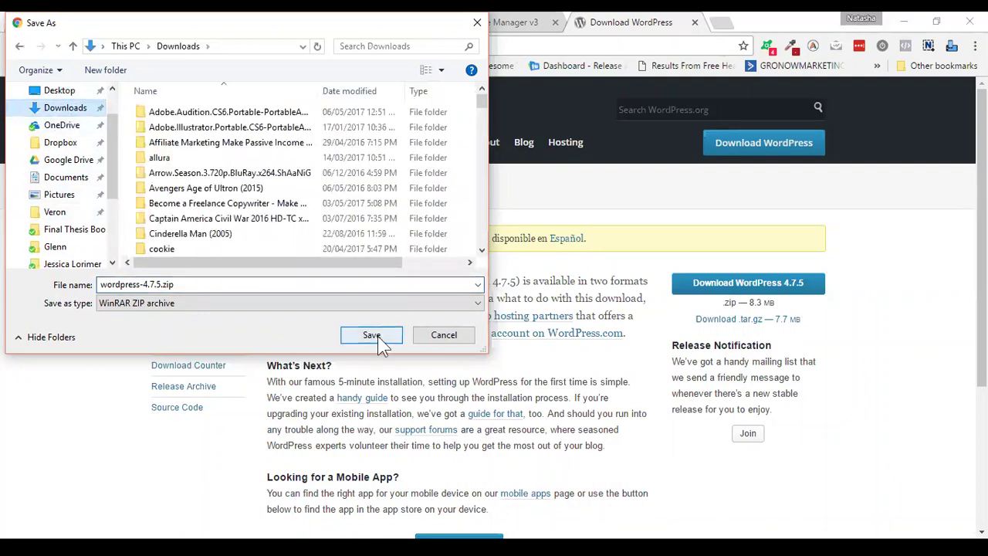
left_click(382, 344)
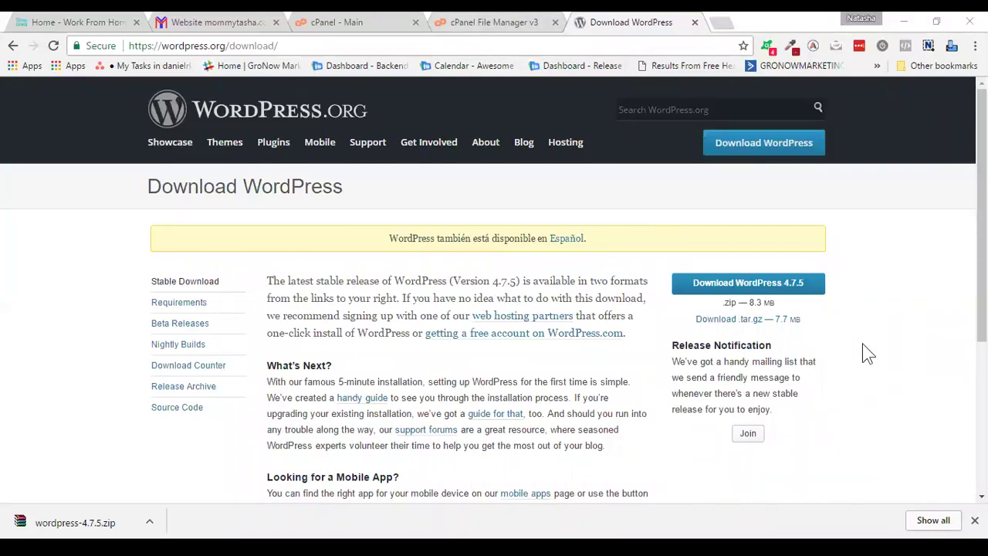
Step: Return to the cPanel File Manager, open the webinar0521 folder and bring up its file upload page
left_click(494, 24)
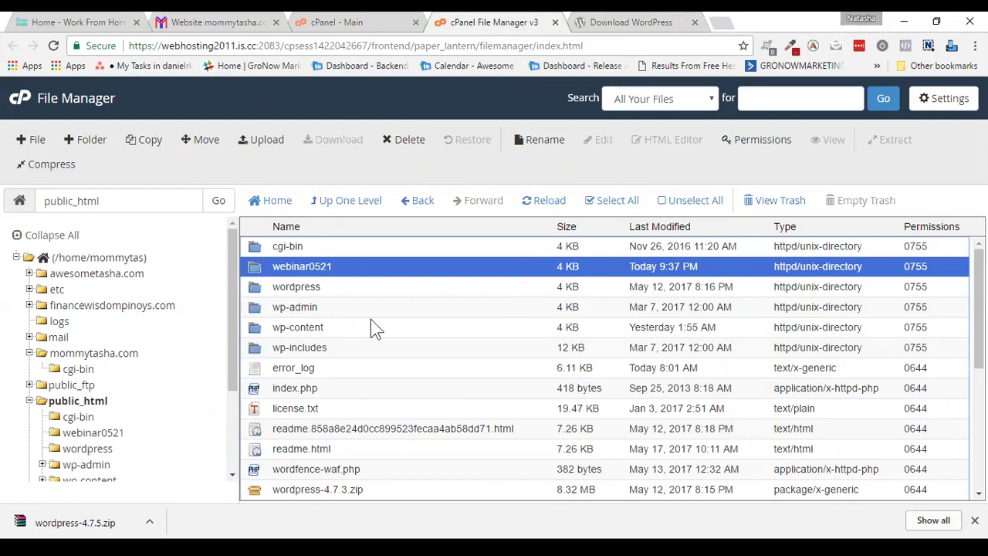
double_click(355, 266)
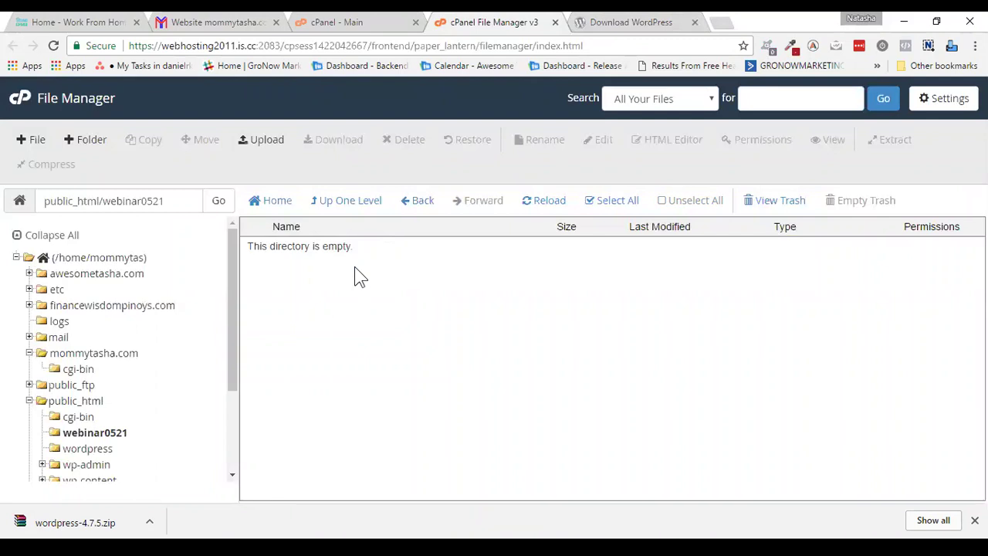
left_click(975, 521)
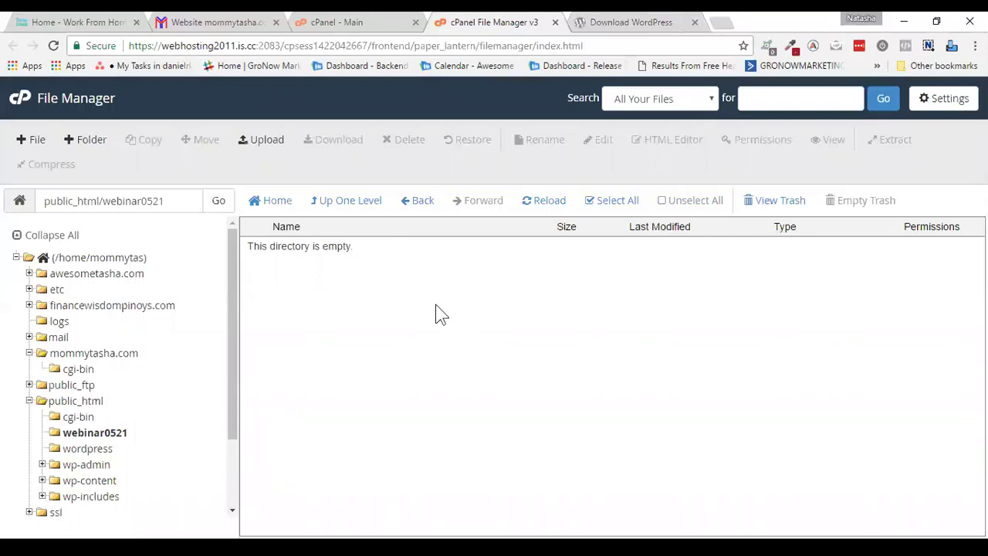
left_click(266, 142)
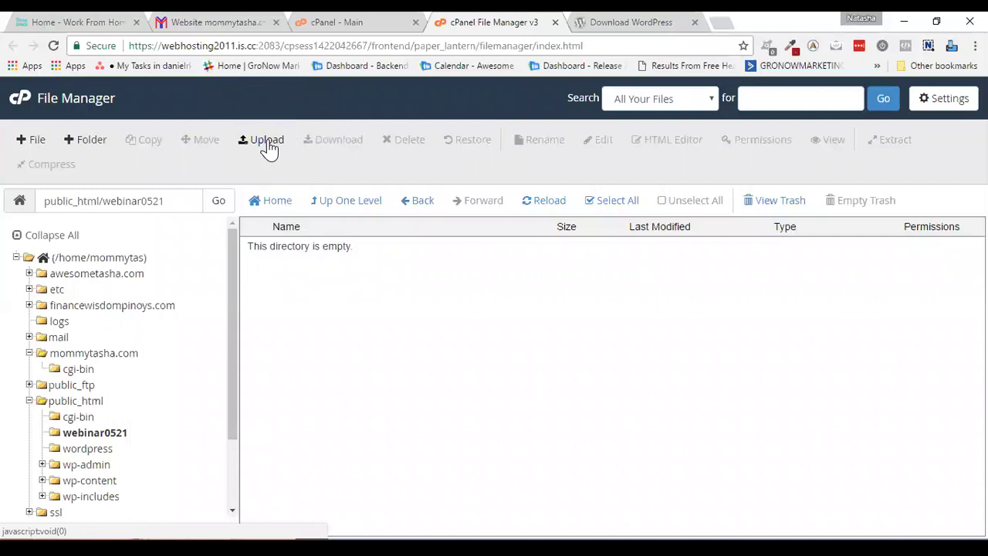
left_click(268, 146)
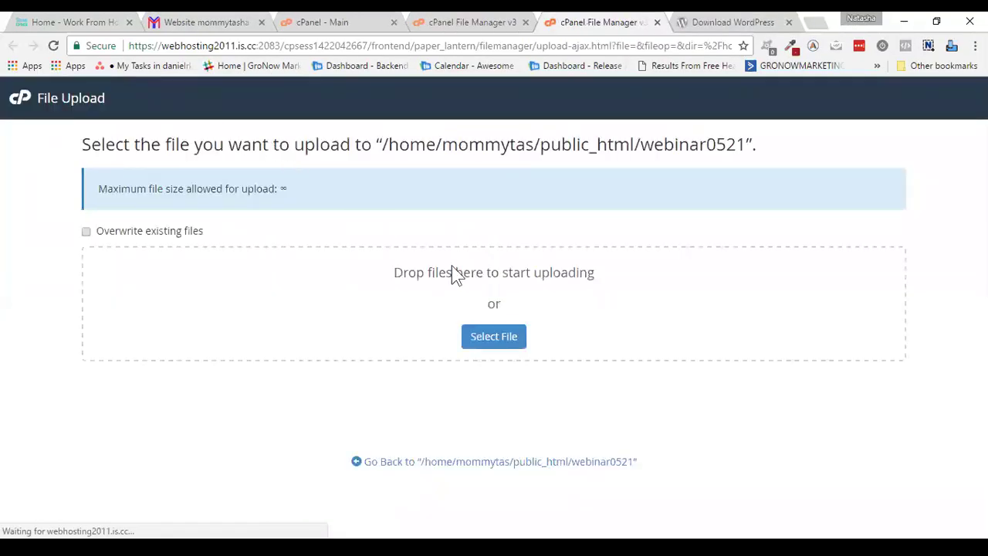
Step: Upload wordpress-4.7.5.zip from the Downloads folder to public_html/webinar0521
left_click(490, 340)
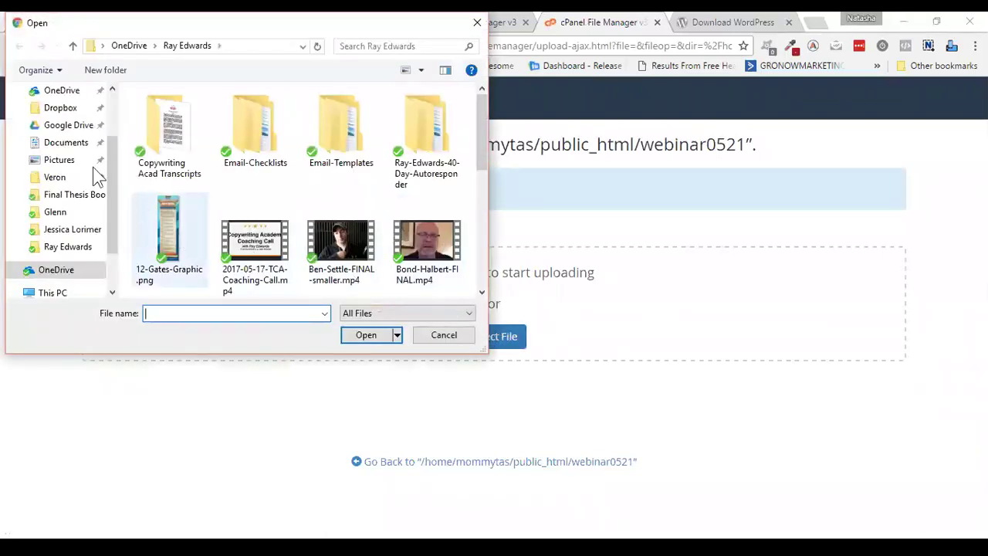
scroll(83, 171, "up", 1)
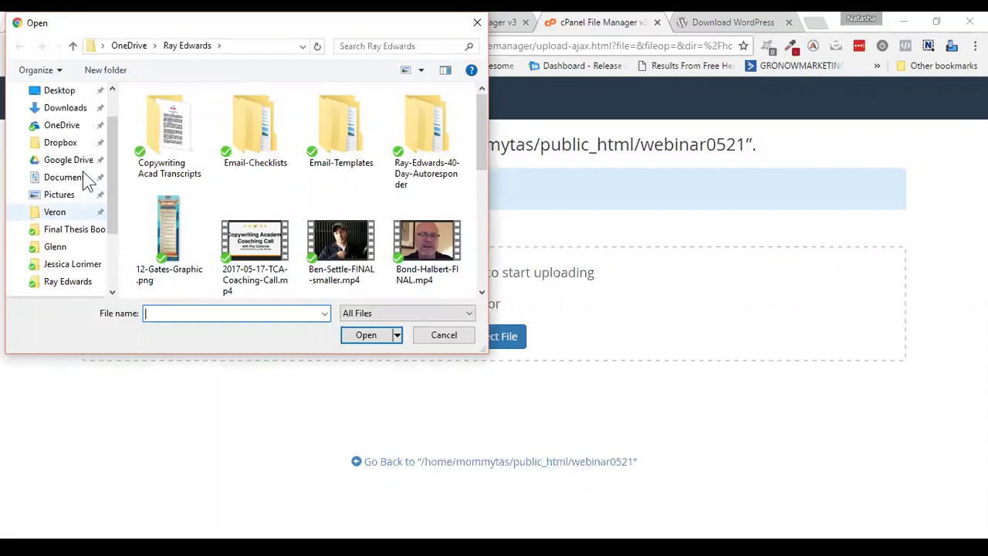
left_click(63, 112)
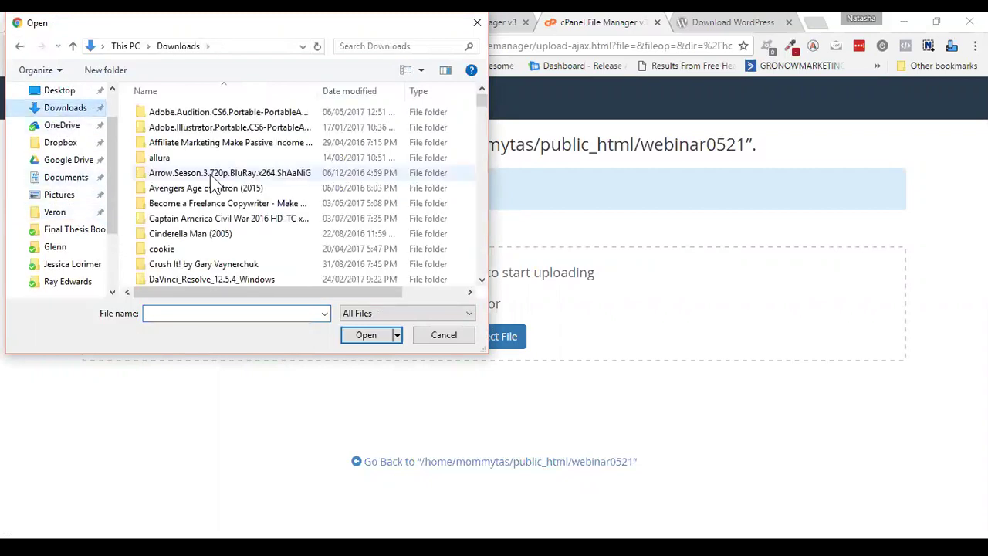
left_click(215, 175)
key("w")
key("i")
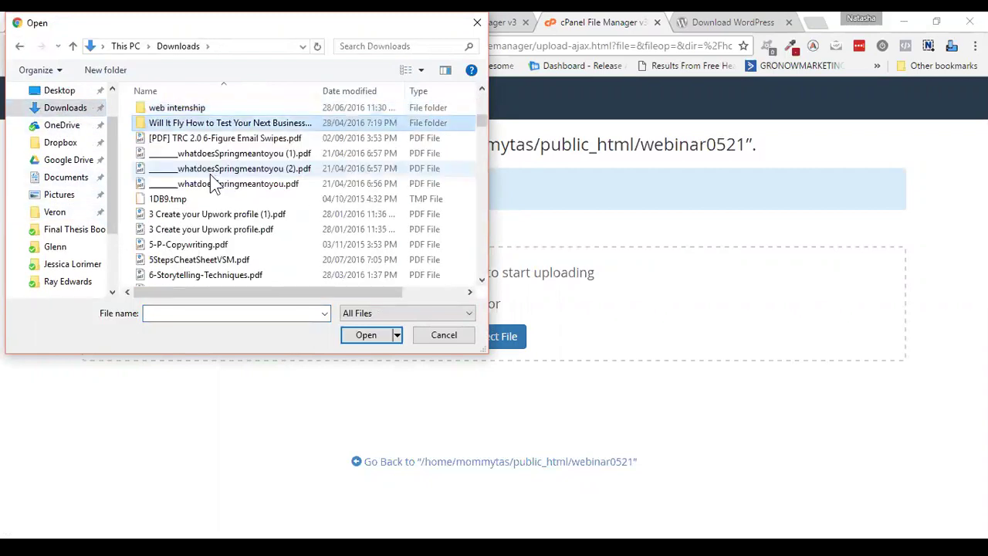
key("w")
key("Down")
key("Down")
key("Down")
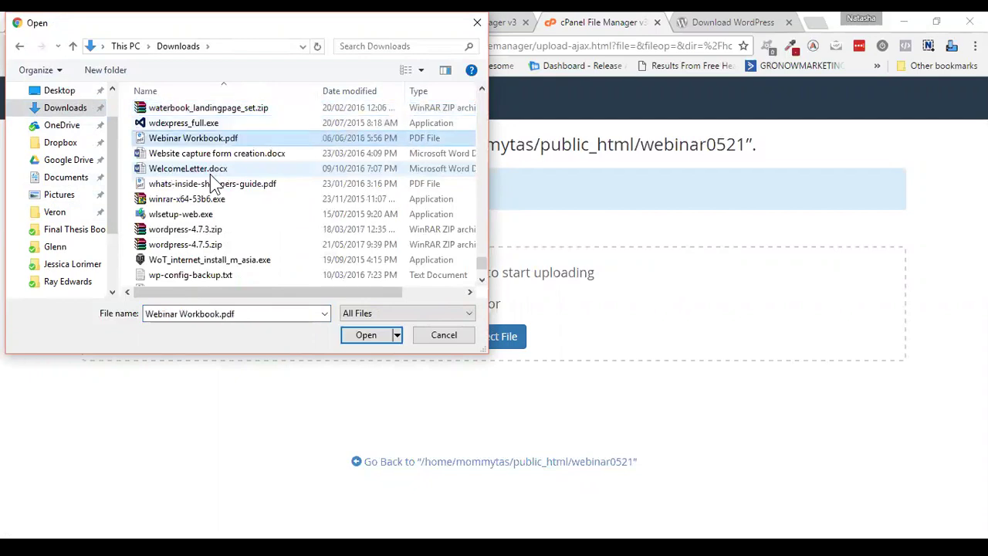
left_click(206, 246)
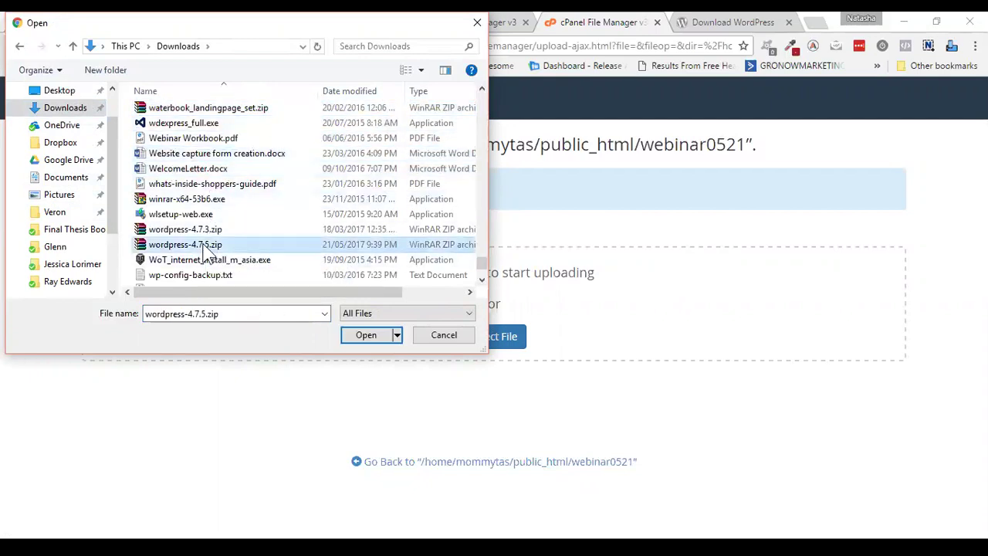
left_click(366, 337)
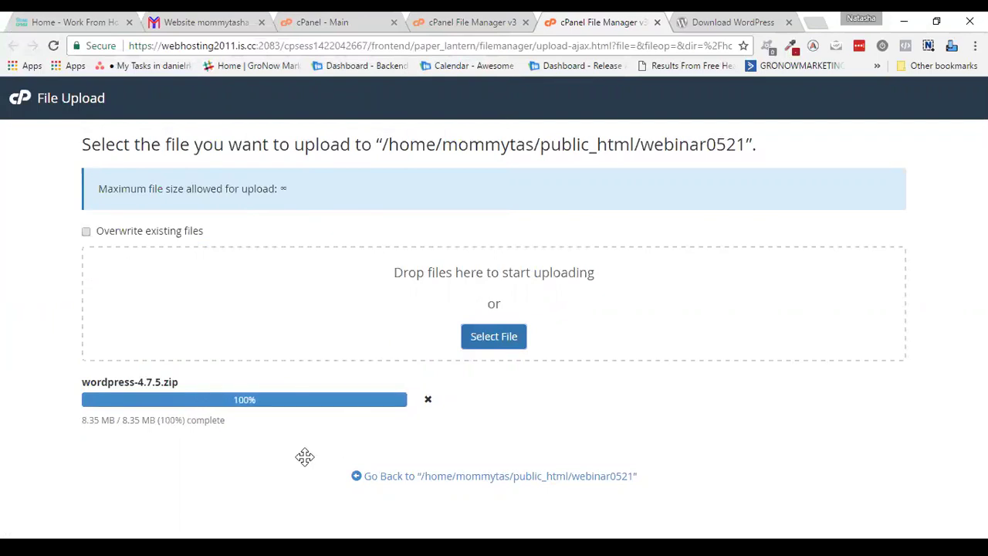
Step: Go back from the upload page to the webinar0521 folder and reload its file list
left_click(207, 433)
left_click(209, 432)
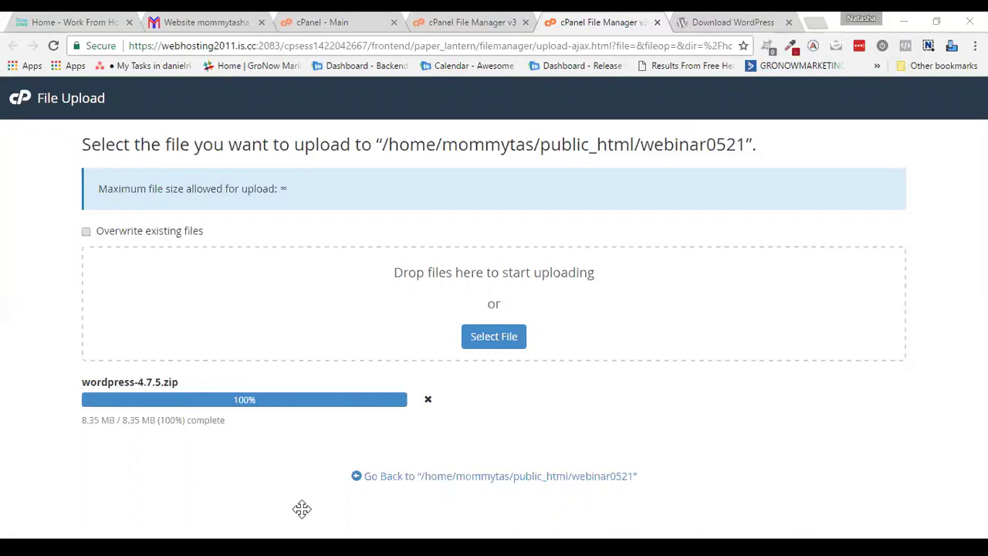
left_click(432, 479)
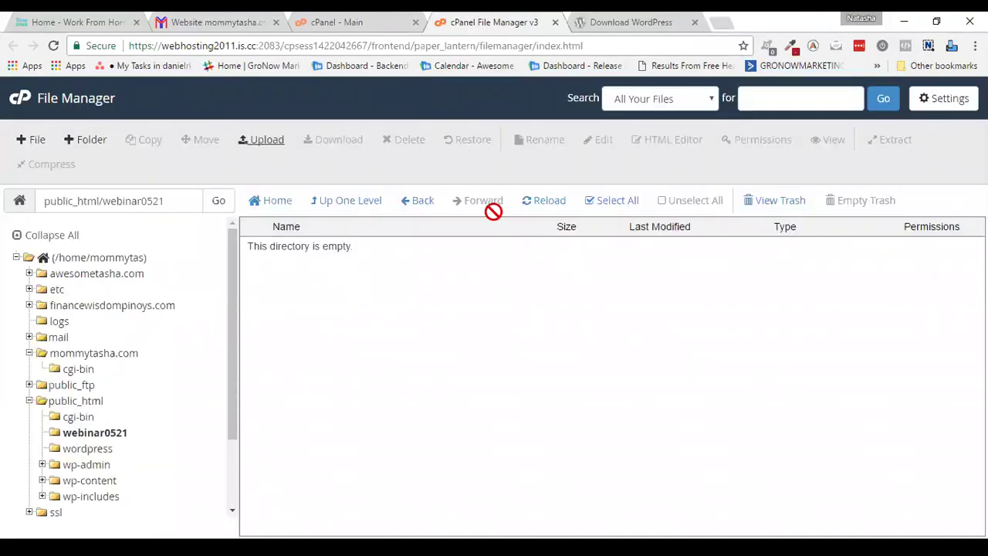
left_click(548, 205)
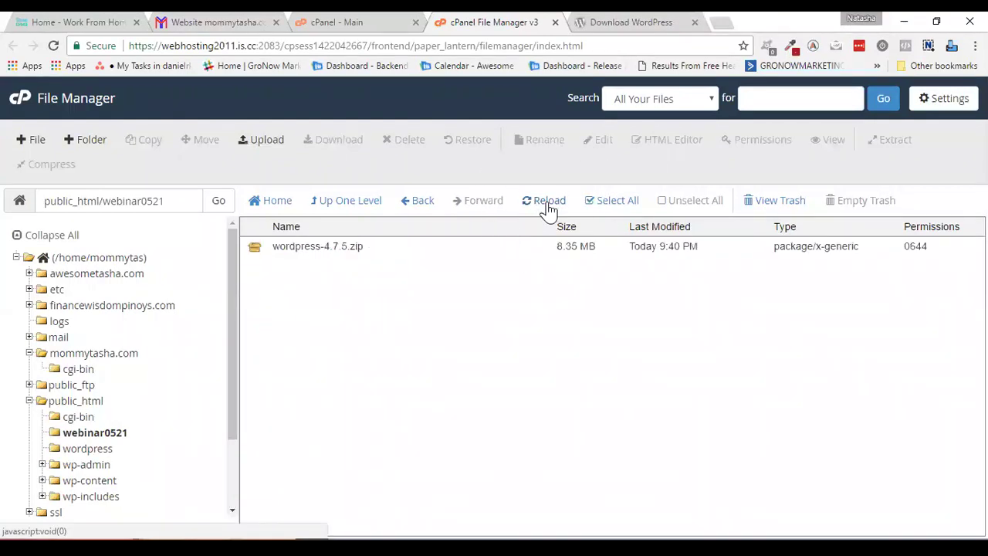
Step: Extract wordpress-4.7.5.zip into /public_html/webinar0521 and close the extraction results
left_click(373, 250)
left_click(373, 249)
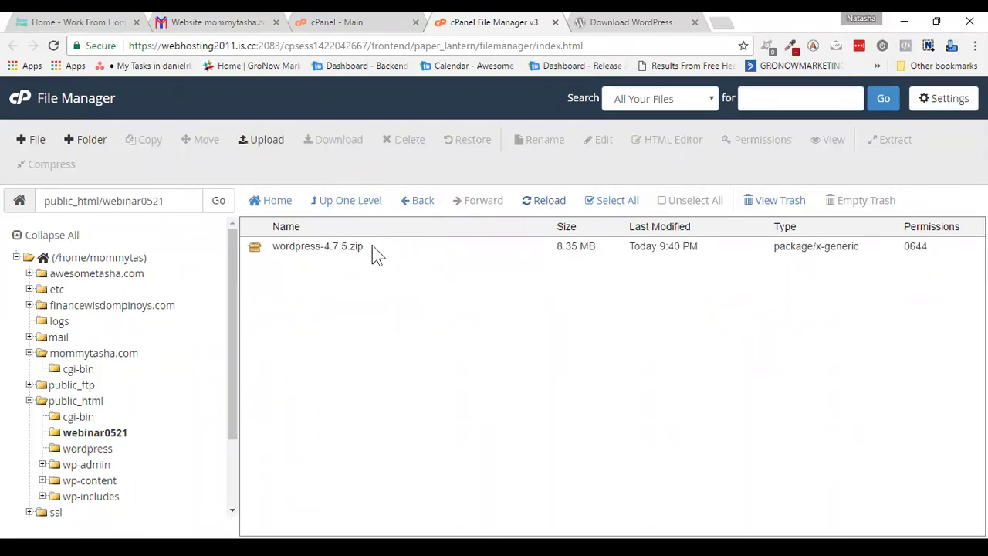
left_click(373, 249)
left_click(373, 249)
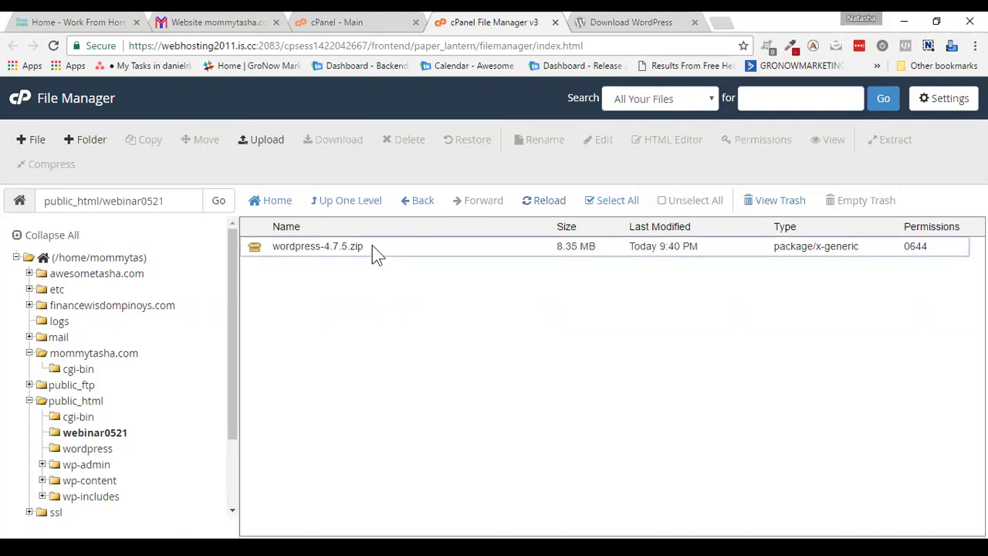
right_click(373, 248)
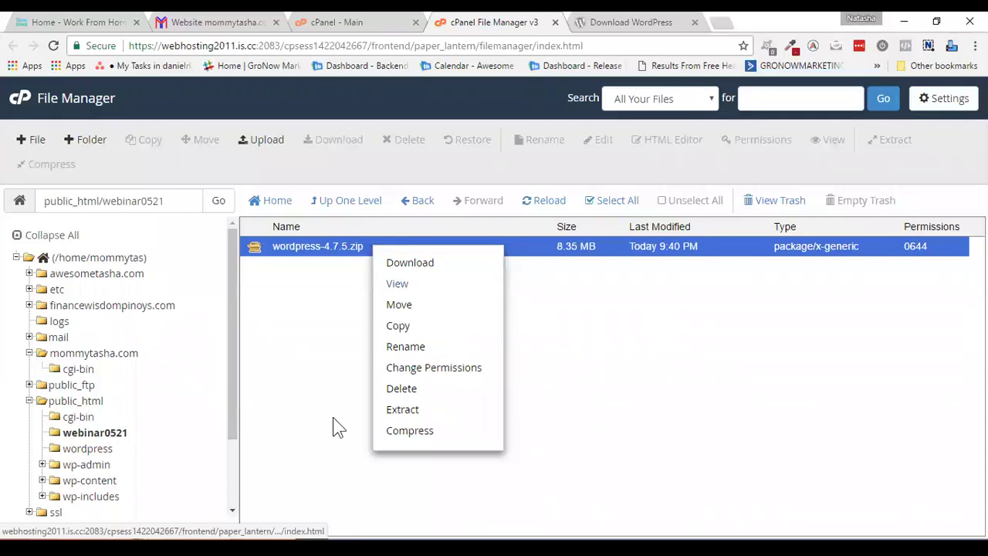
left_click(403, 412)
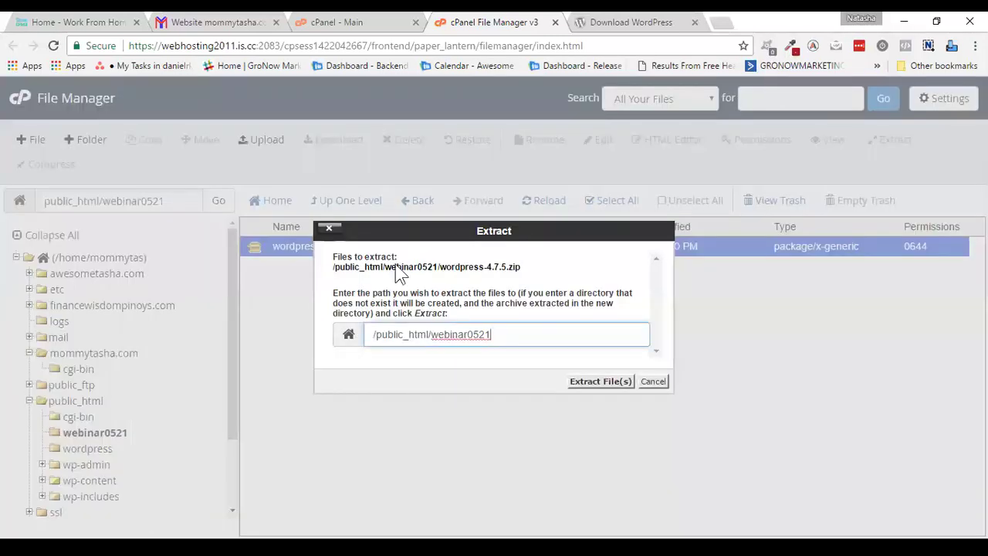
left_click(593, 381)
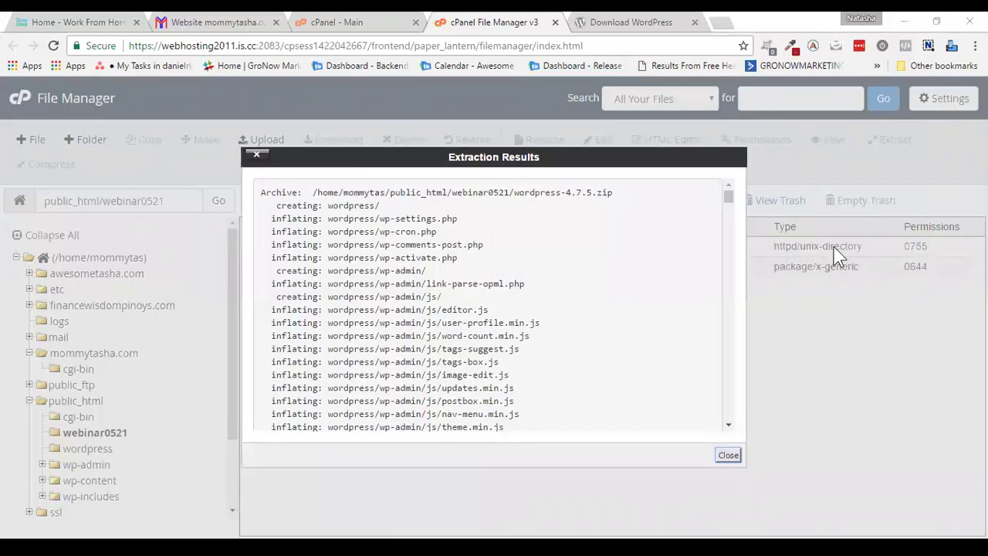
left_click(730, 457)
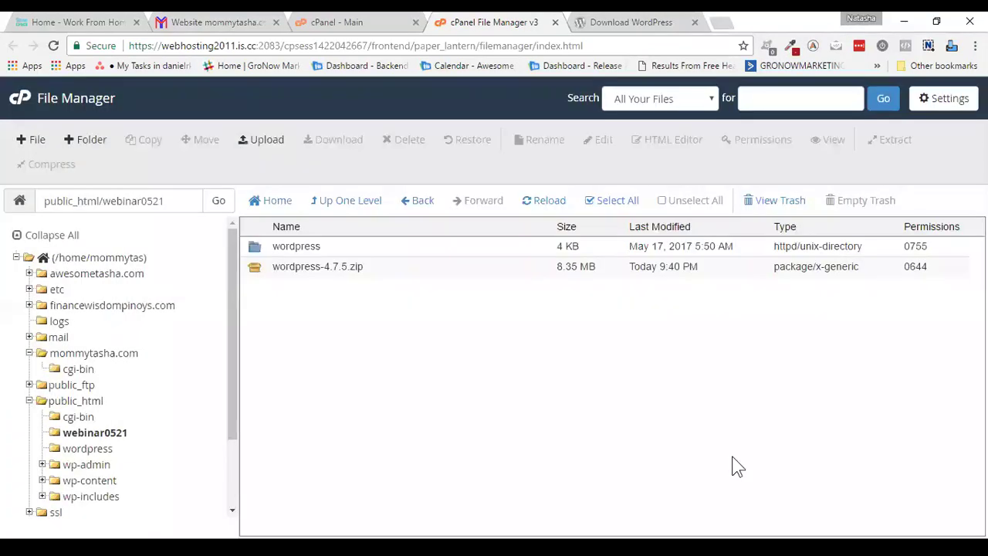
Step: Open the extracted wordpress folder inside webinar0521 and select its wp-admin folder
left_click(348, 247)
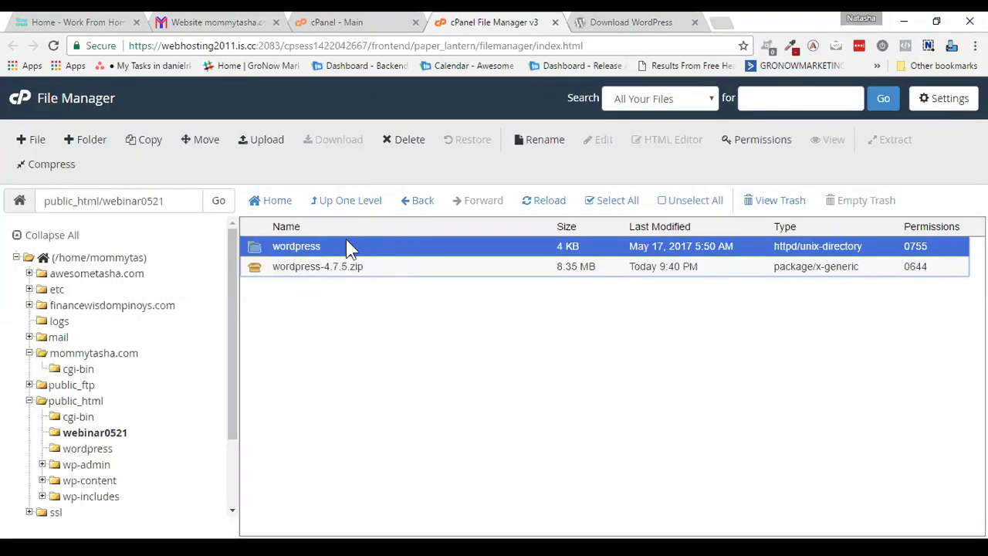
left_click(347, 247)
left_click(344, 253)
left_click(344, 254)
double_click(343, 254)
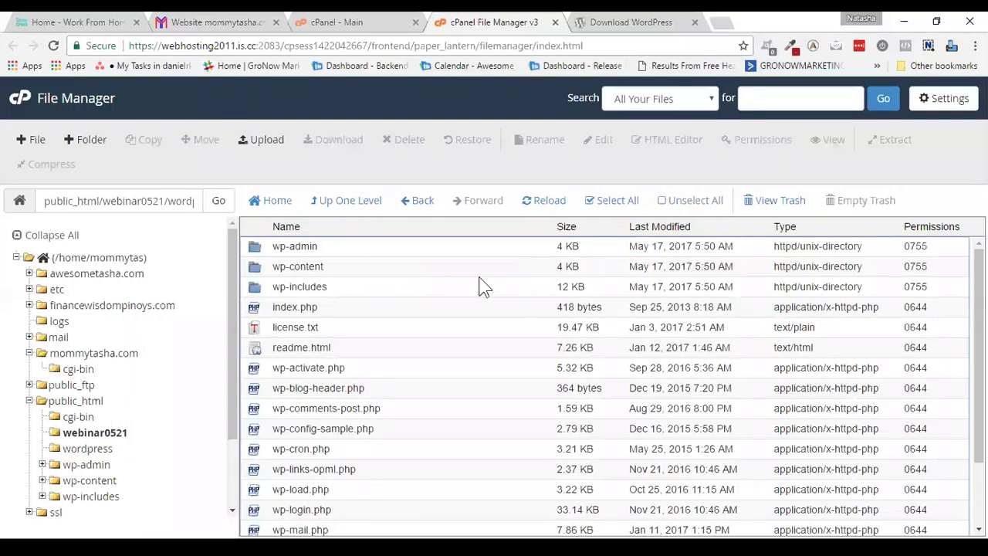
left_click(435, 247)
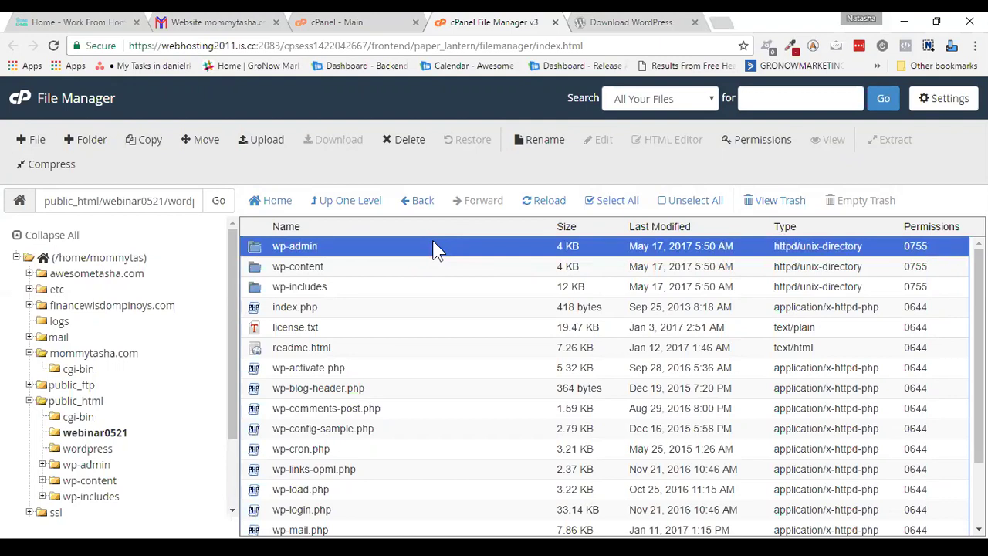
Step: Select all files and folders inside the extracted wordpress folder
left_click(612, 202)
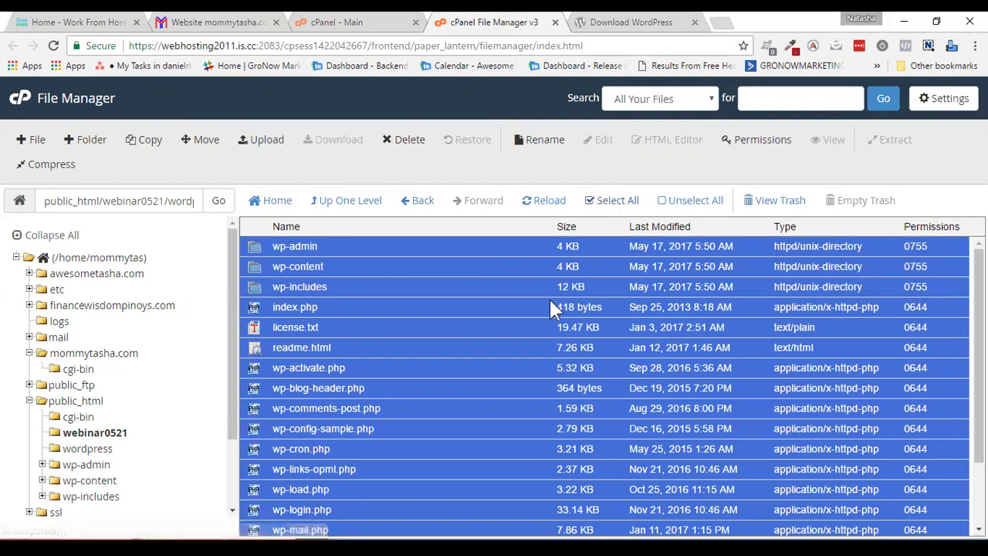
Step: Load mommytasha.com/webinar0521 in place of the WordPress download page to check the folder's public listing, and close that page
left_click(618, 23)
left_click(573, 51)
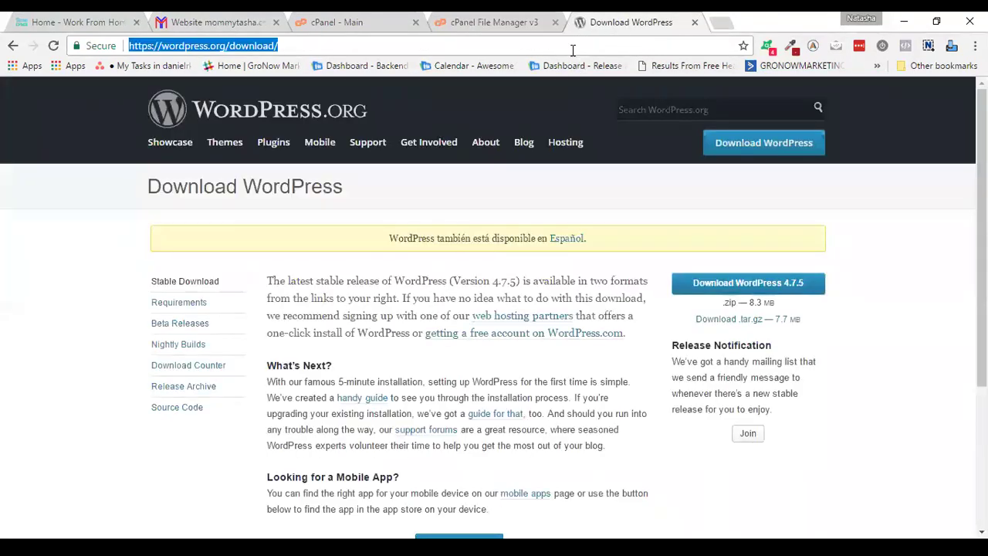
type("mommytasha")
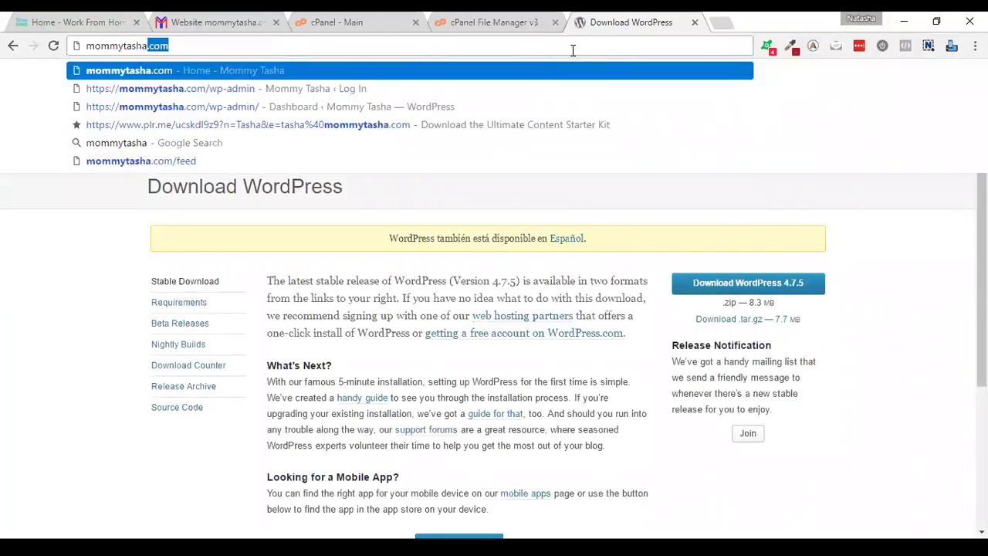
type(".com/")
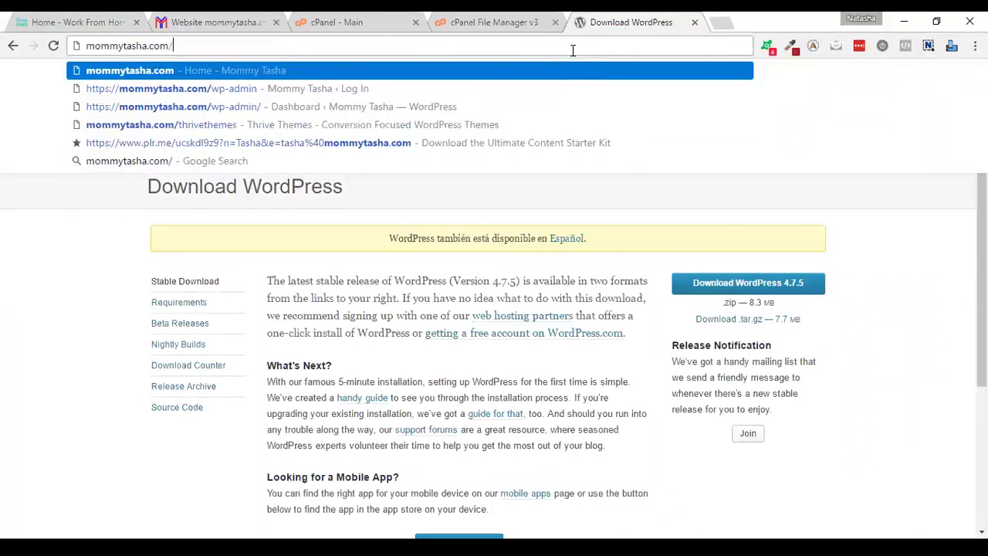
type("webinar0521")
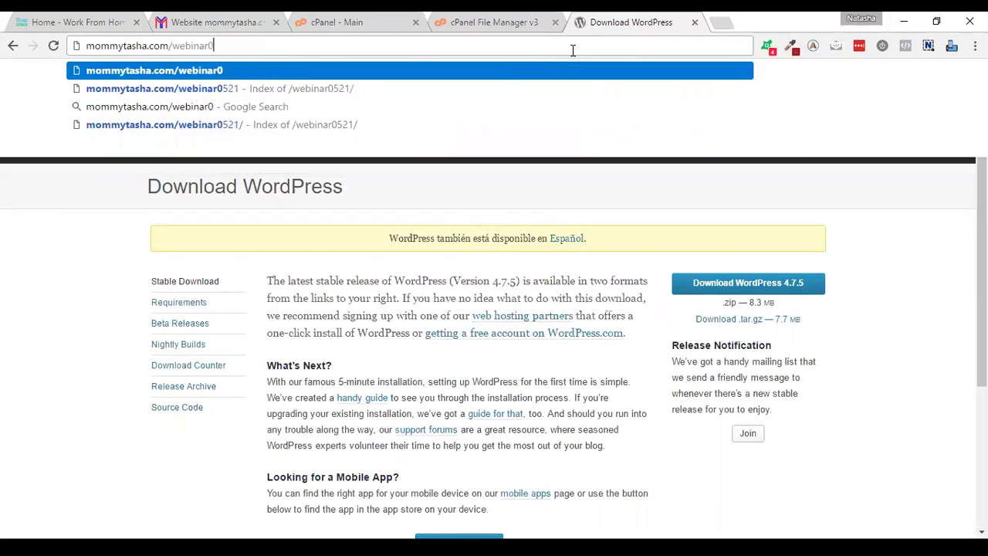
key("Return")
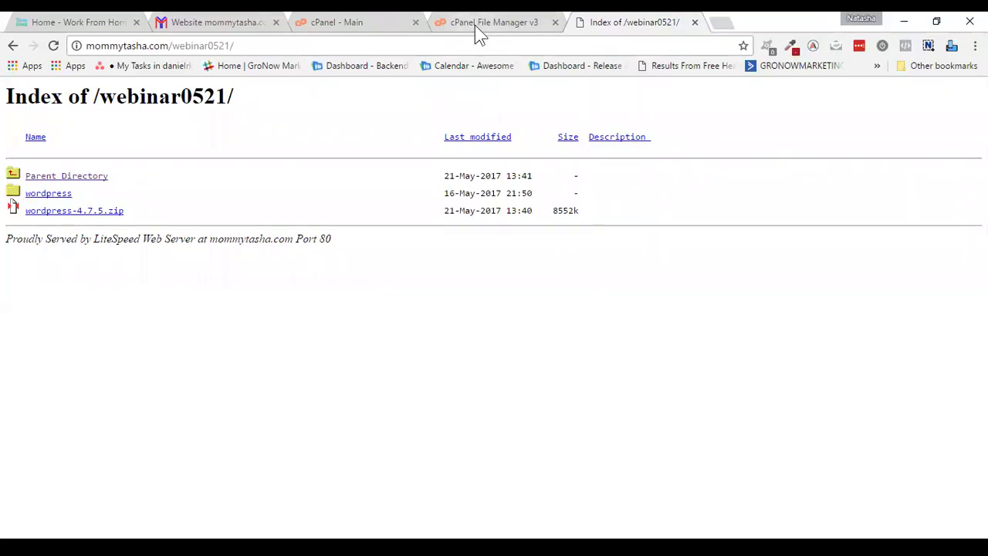
left_click(695, 23)
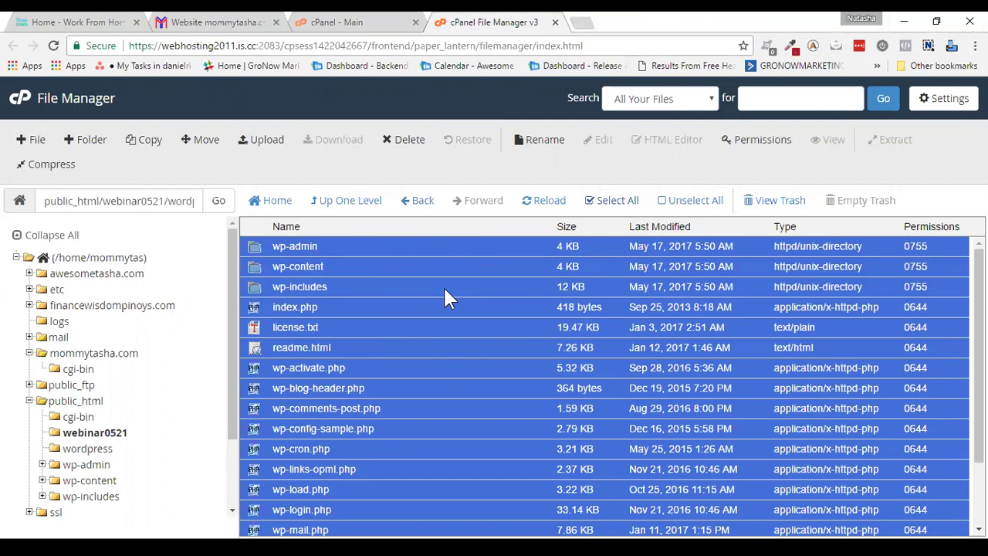
Step: Move all the selected WordPress files from the wordpress folder into /public_html/webinar0521
scroll(444, 287, "down", 1)
scroll(454, 287, "up", 1)
right_click(453, 273)
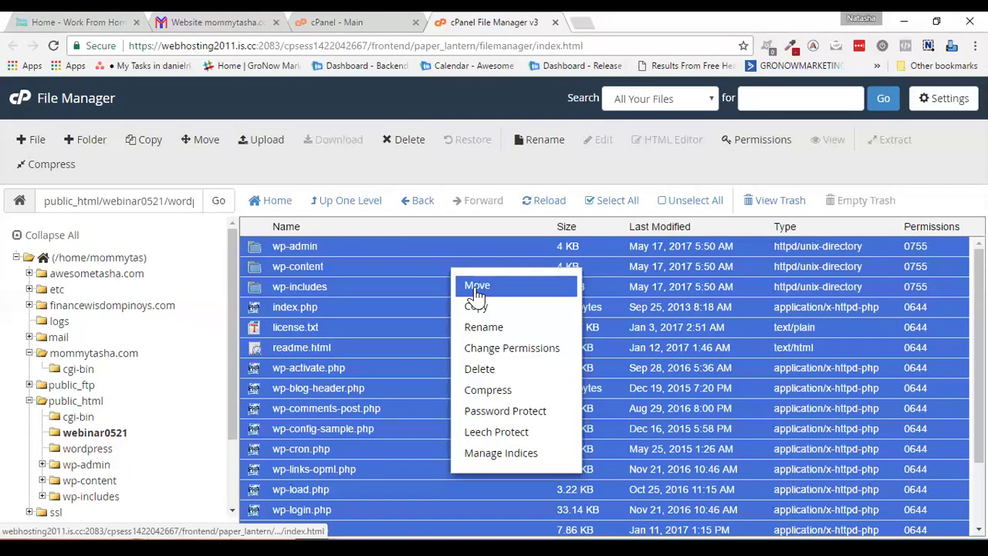
left_click(477, 286)
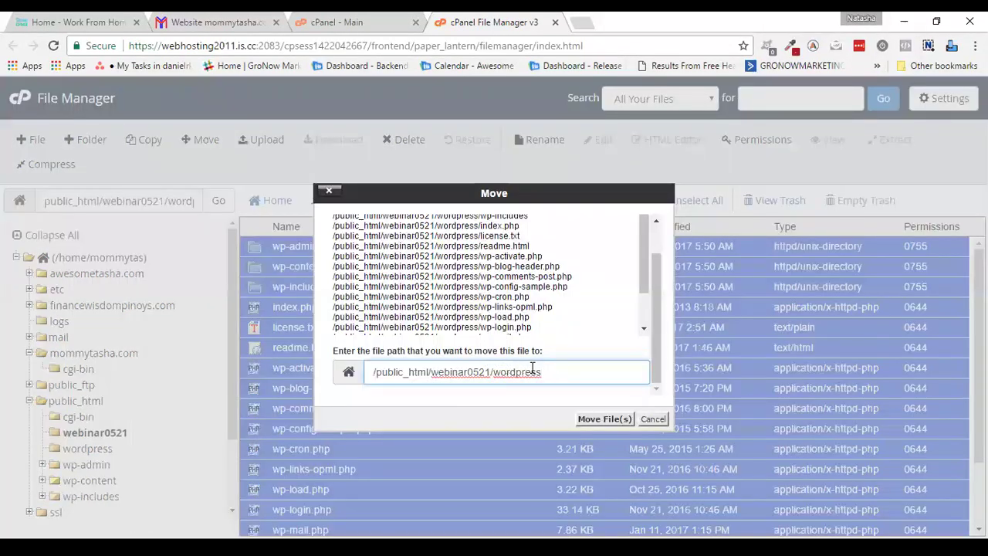
left_click(554, 372)
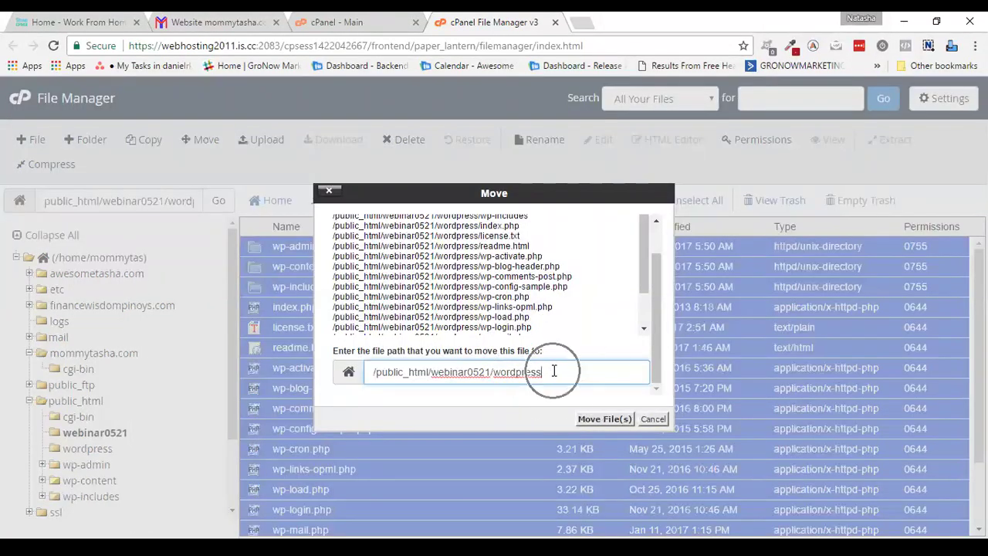
key("BackSpace")
key("BackSpace")
key("BackSpace")
key("BackSpace")
key("BackSpace")
key("BackSpace")
key("BackSpace")
key("BackSpace")
key("BackSpace")
key("BackSpace")
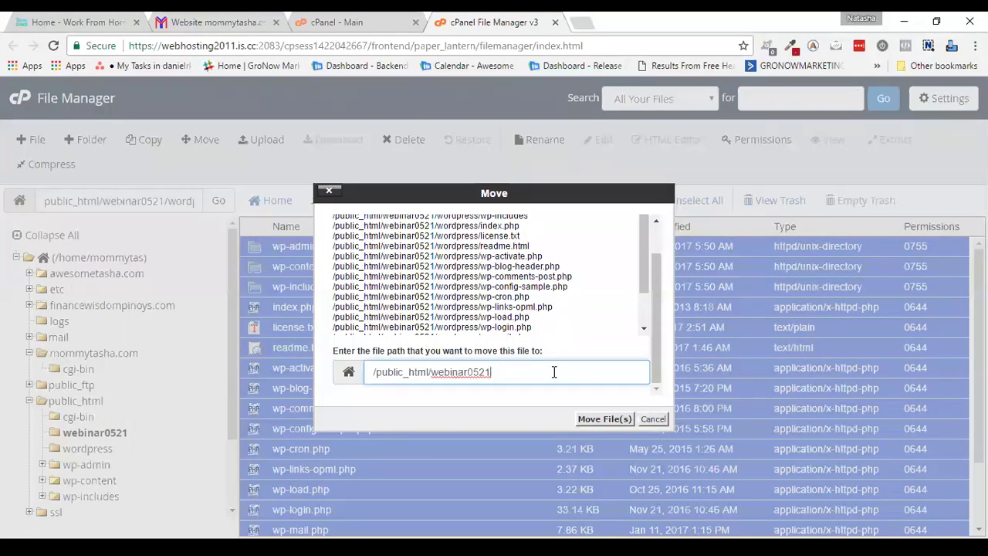
left_click(455, 390)
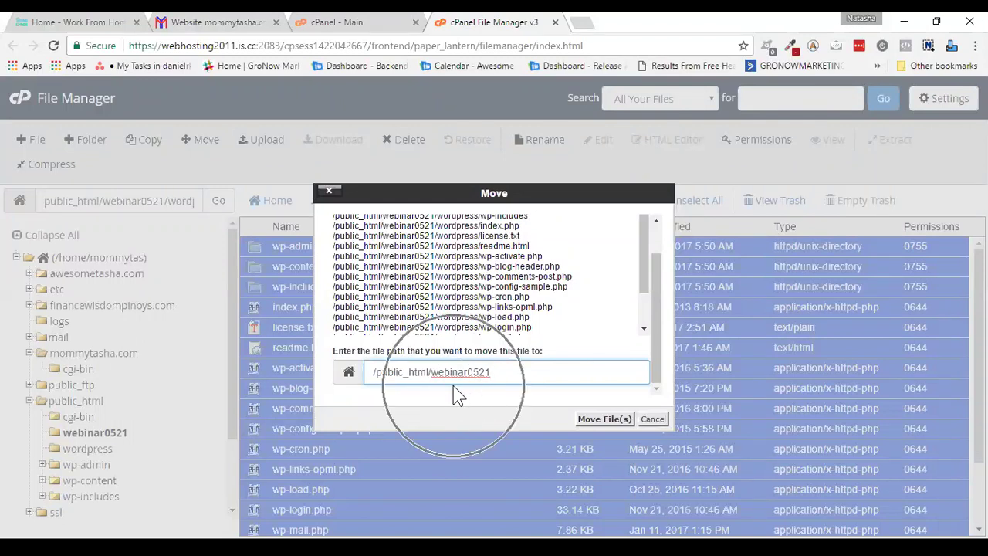
left_click(593, 426)
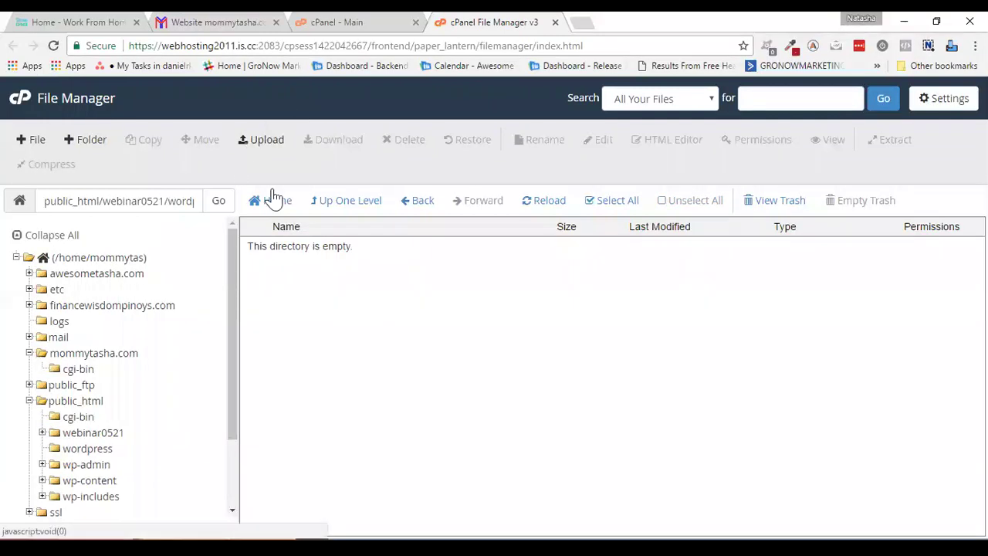
Step: Go up from the emptied wordpress folder to webinar0521 and review the moved files there
left_click(369, 206)
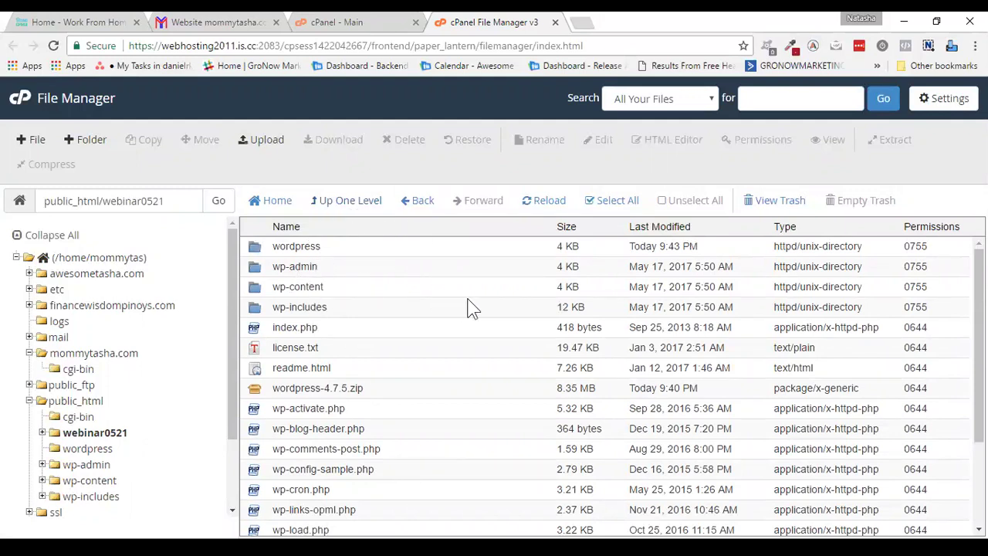
scroll(473, 307, "down", 3)
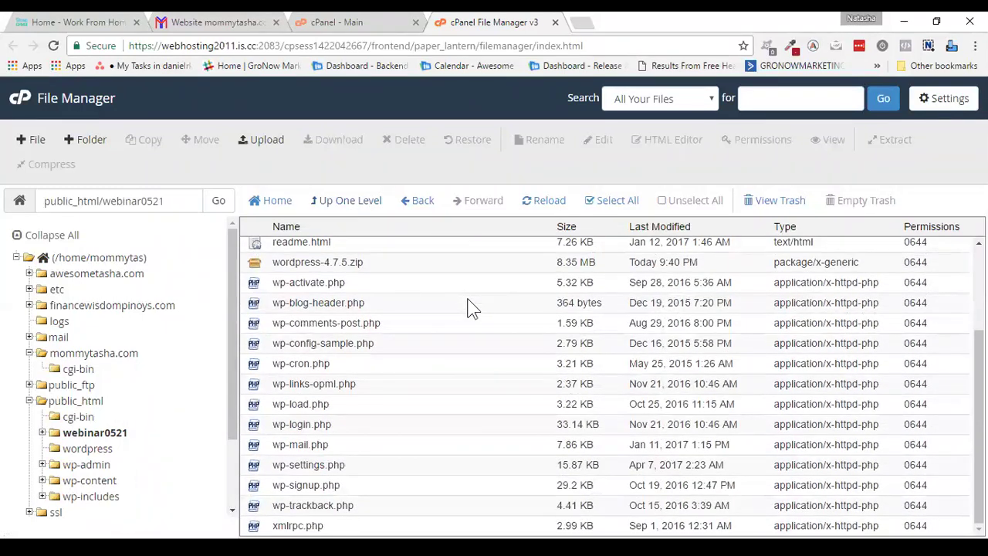
scroll(472, 308, "up", 3)
scroll(473, 307, "down", 3)
scroll(473, 307, "up", 3)
left_click(472, 308)
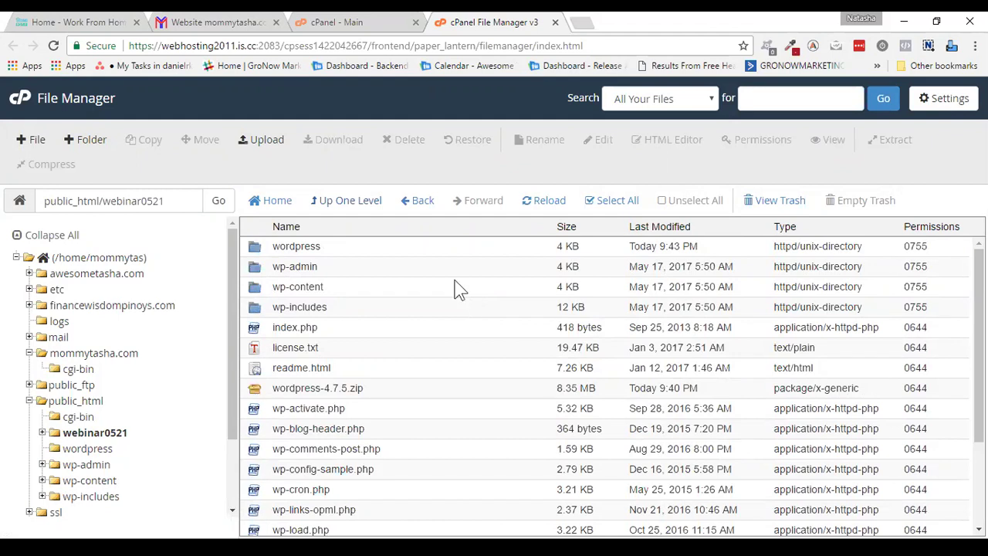
Step: Return to the cPanel main page and look through its feature sections, from Files and Databases down to Preferences
left_click(342, 23)
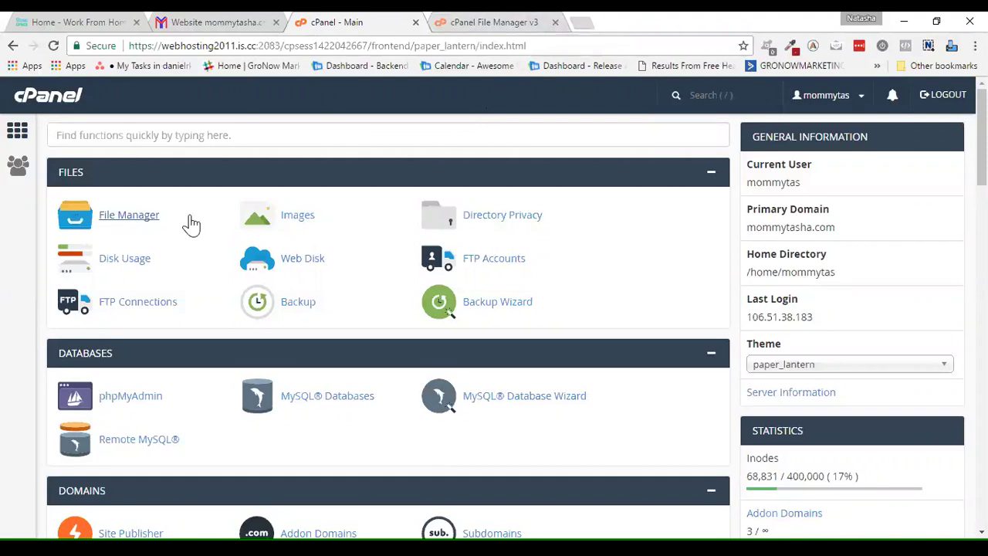
left_click(492, 23)
left_click(386, 25)
left_click(492, 24)
left_click(389, 26)
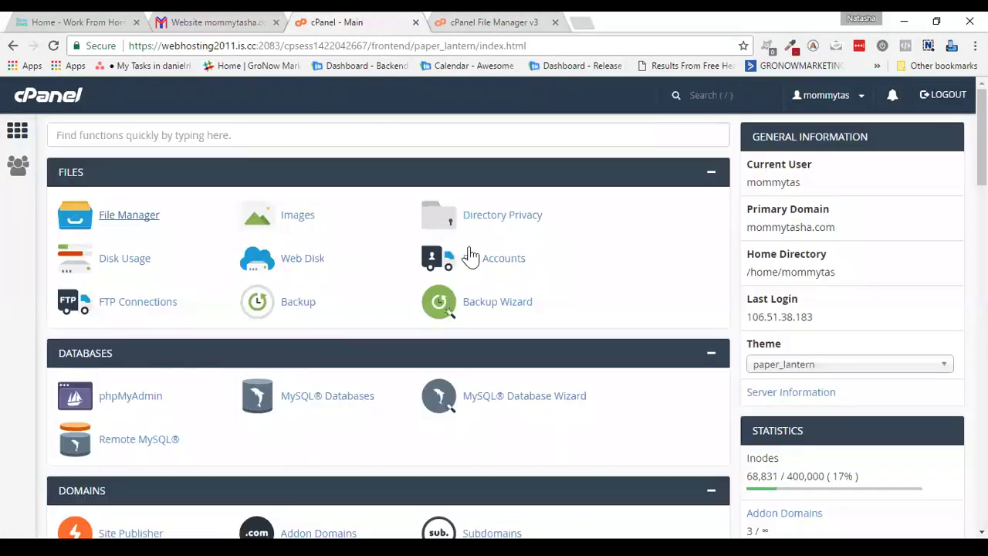
scroll(482, 246, "down", 6)
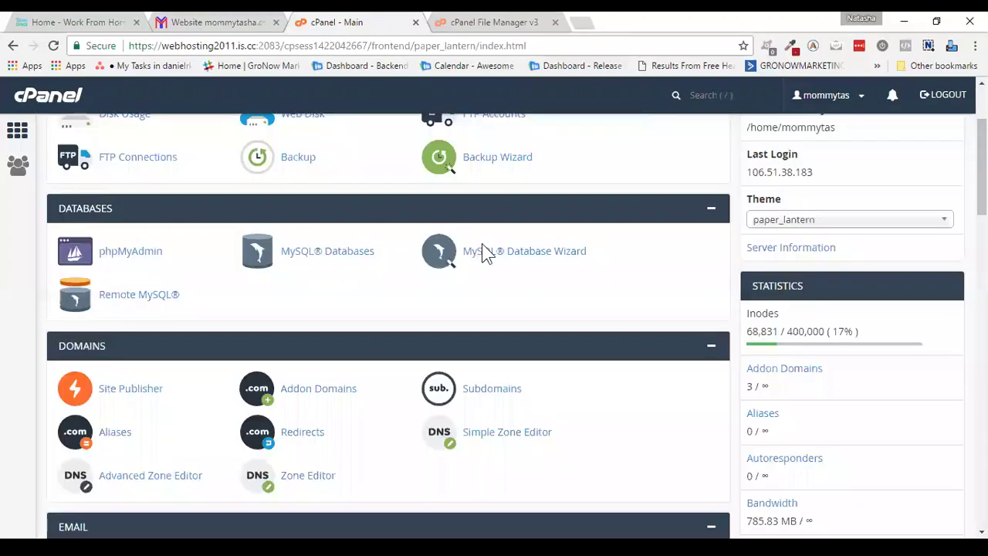
scroll(482, 252, "down", 2)
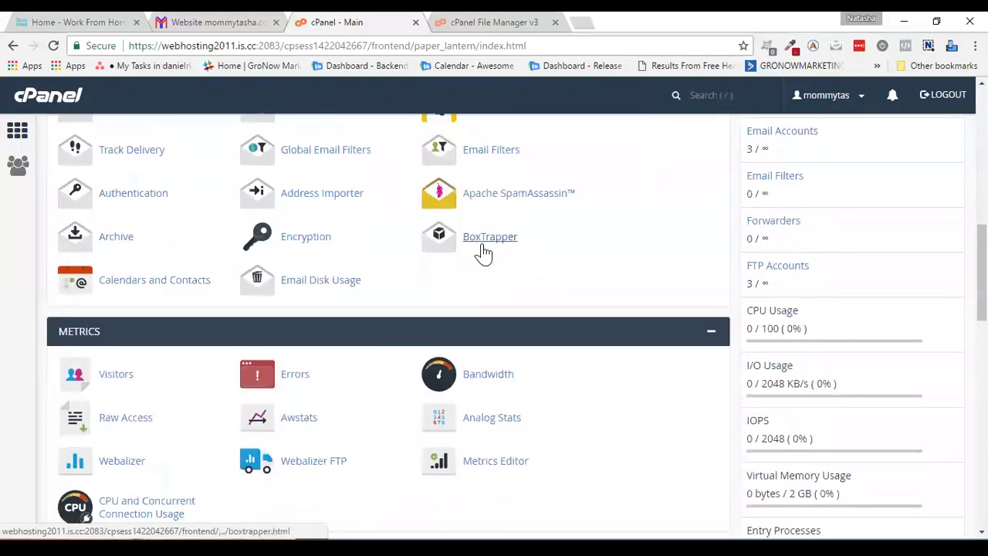
scroll(482, 253, "down", 1)
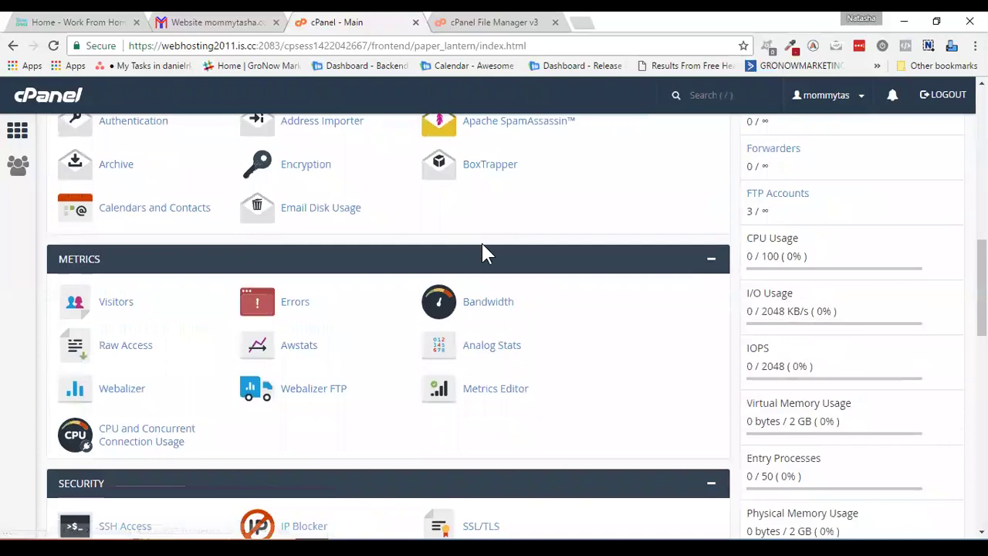
scroll(484, 249, "down", 1)
left_click(481, 243)
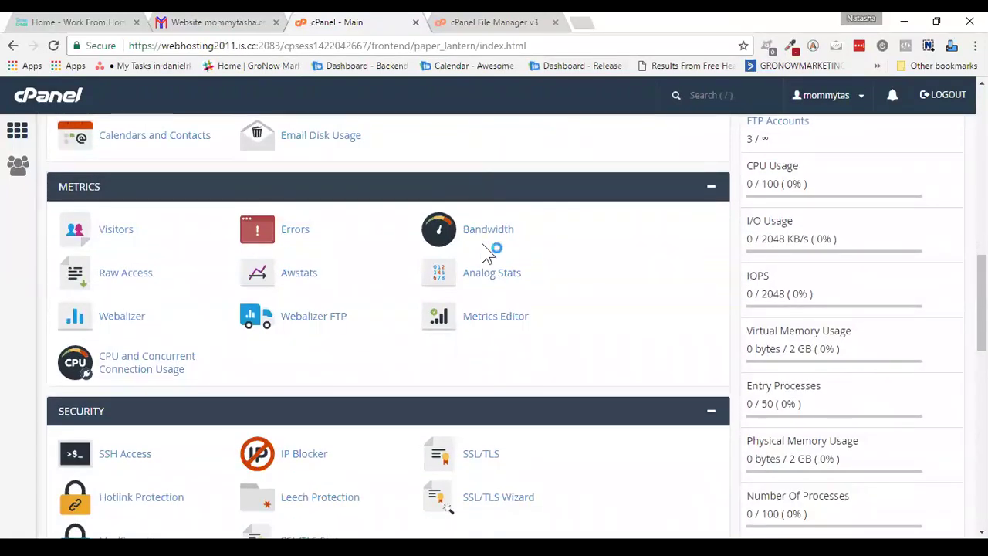
scroll(482, 245, "down", 1)
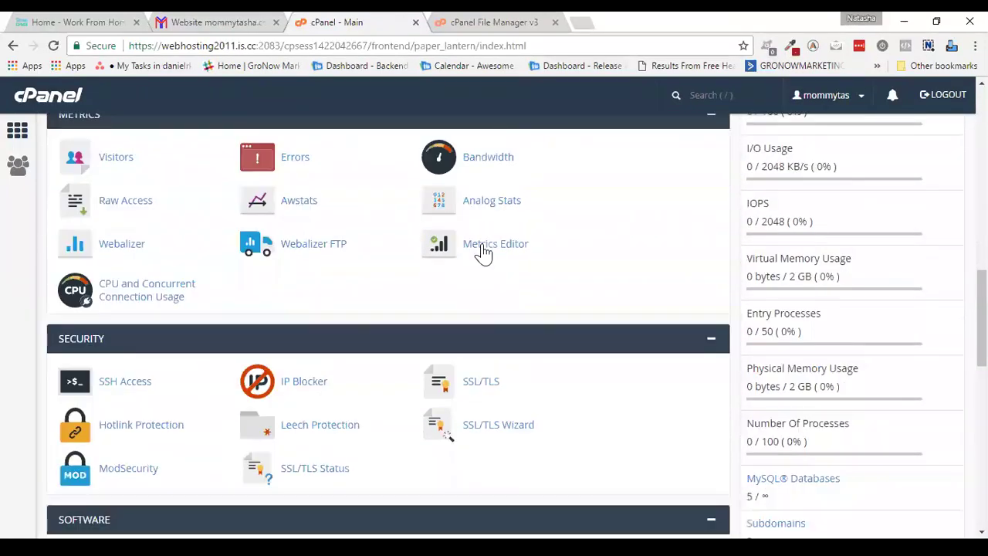
scroll(483, 251, "down", 1)
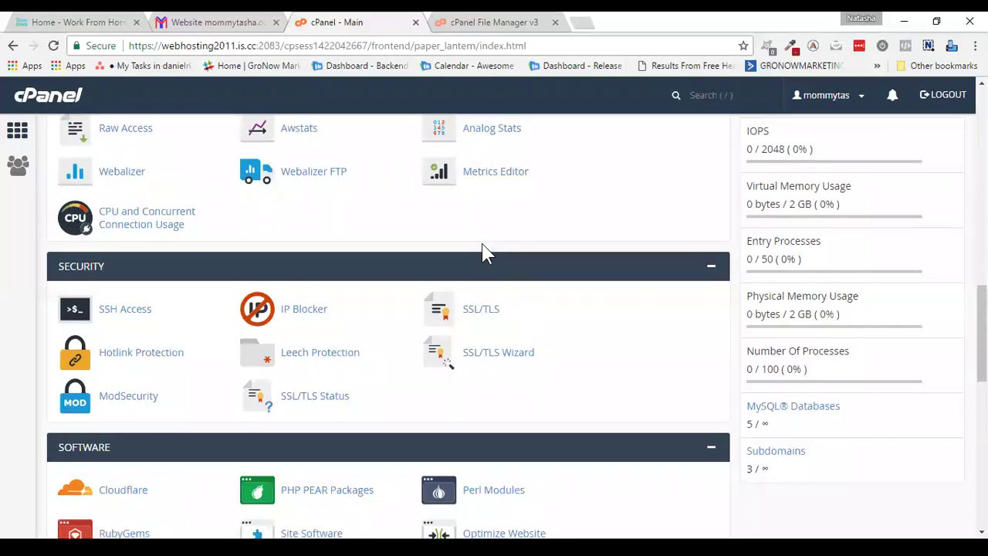
scroll(483, 247, "down", 6)
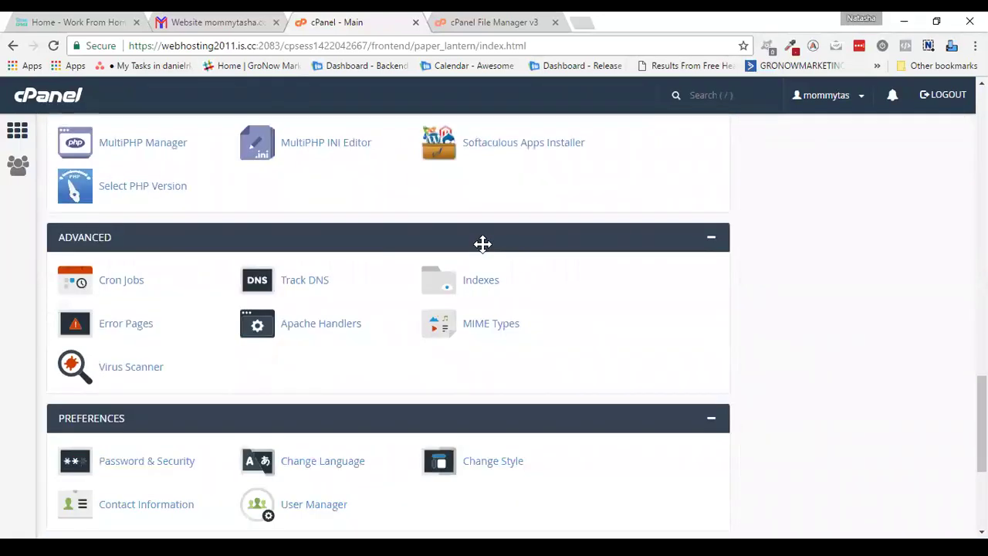
scroll(483, 244, "down", 3)
scroll(483, 251, "up", 15)
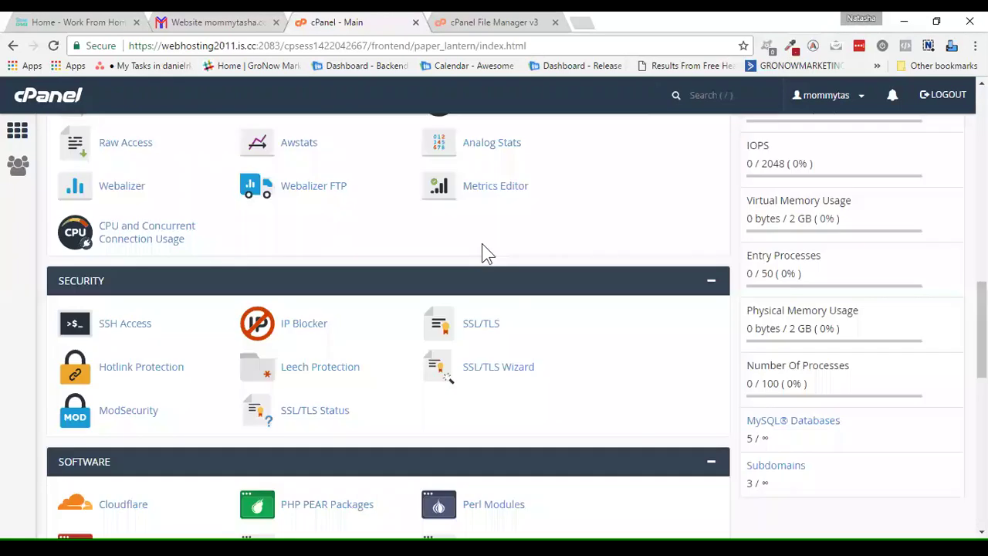
left_click(483, 254)
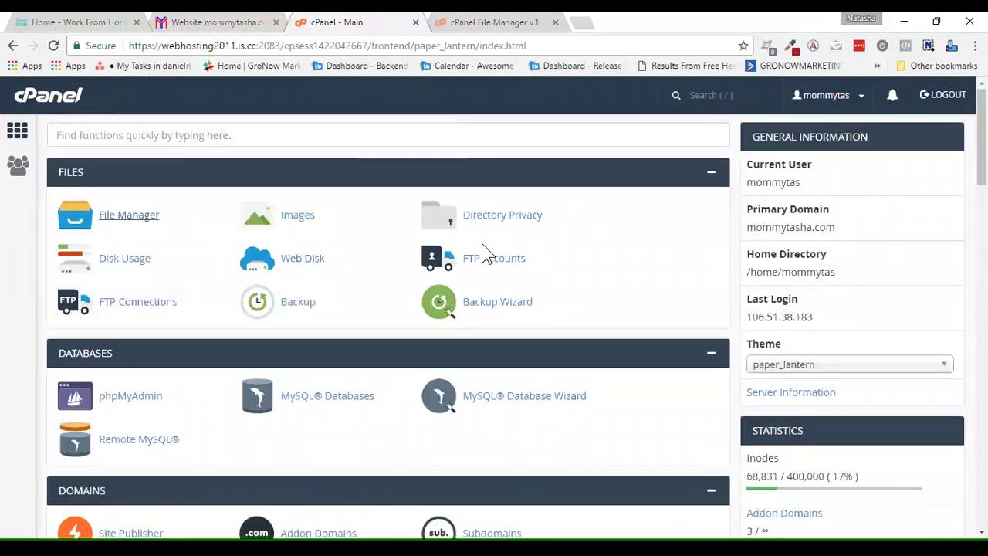
Step: Open the MySQL Databases tool from the cPanel main page
scroll(482, 244, "down", 1)
left_click(71, 280)
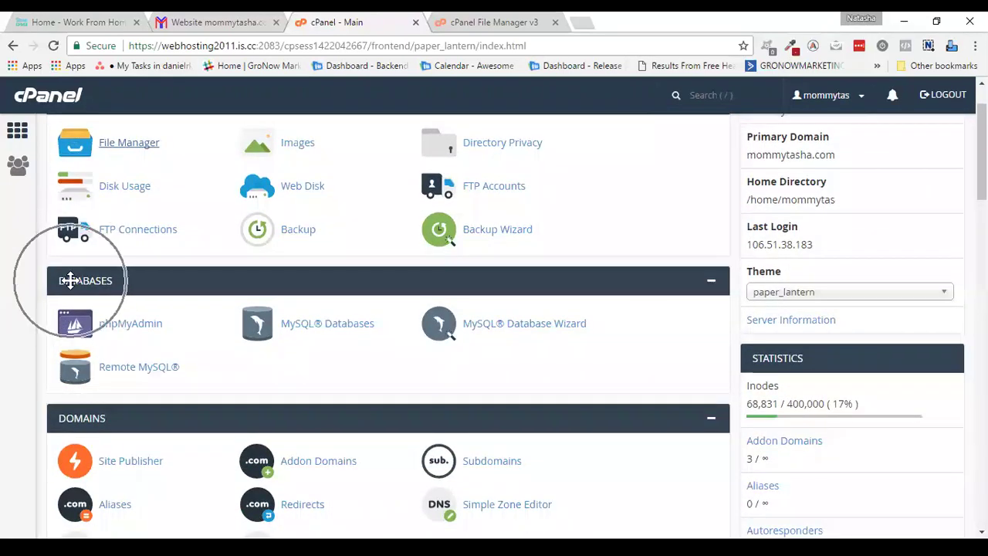
left_click(307, 330)
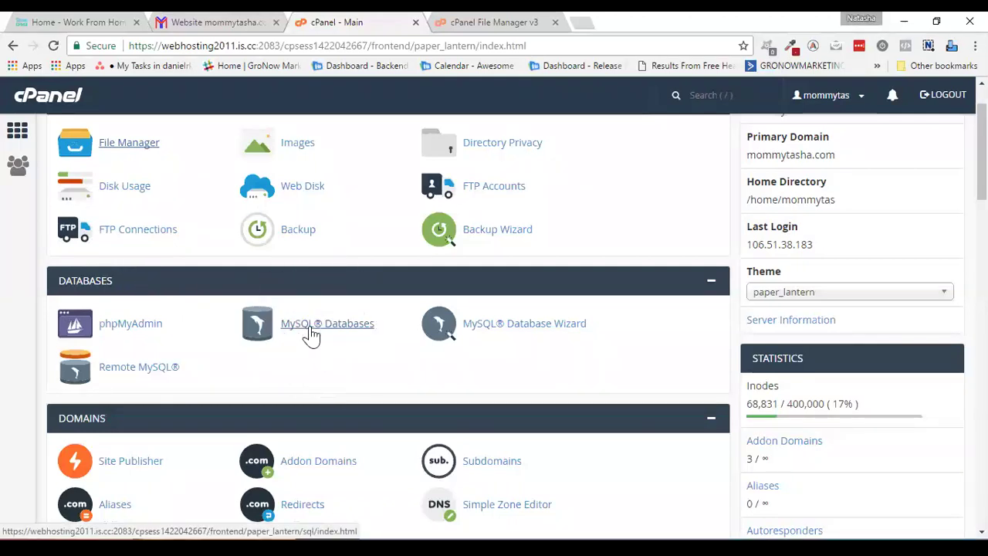
left_click(311, 334)
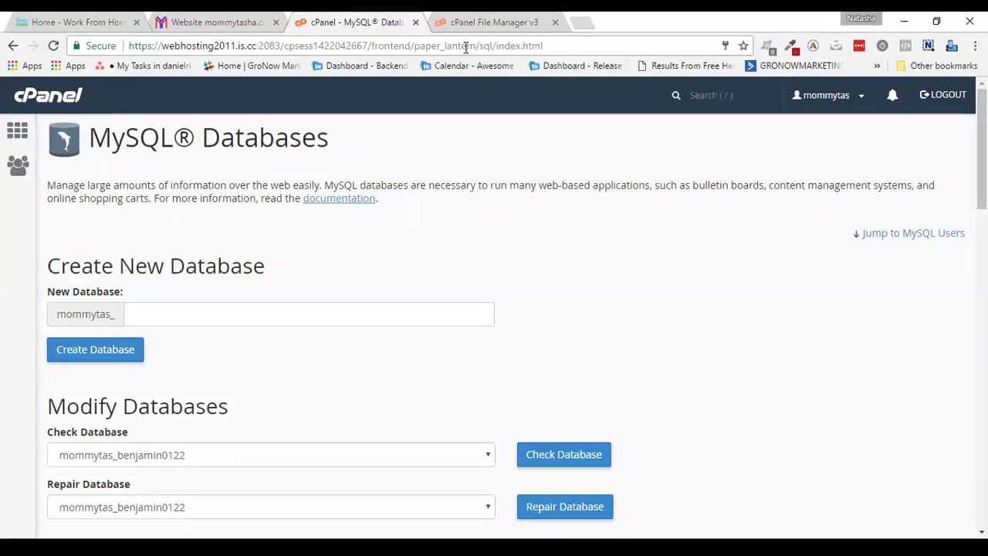
Step: Create a new MySQL database named webinar0521 after the fixed account prefix
left_click(198, 311)
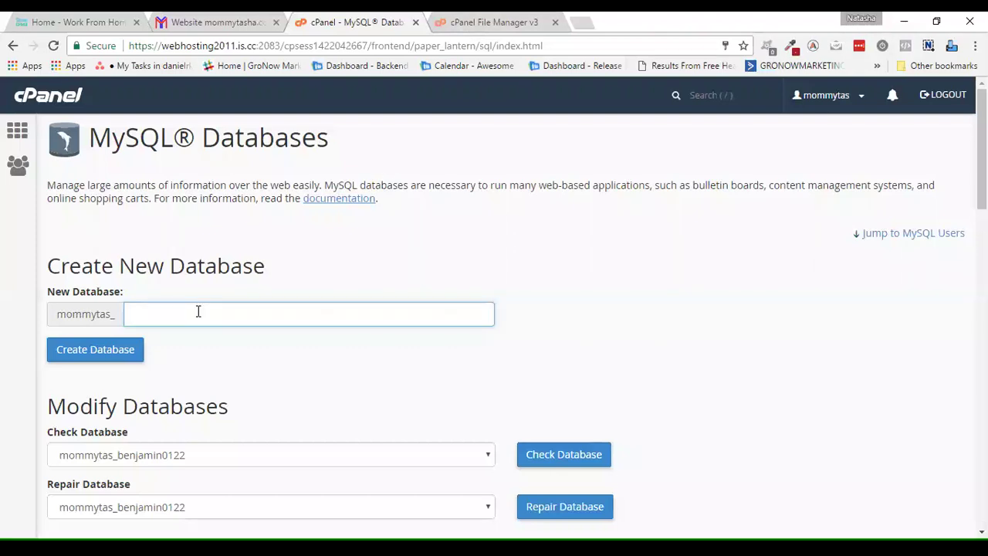
type("we")
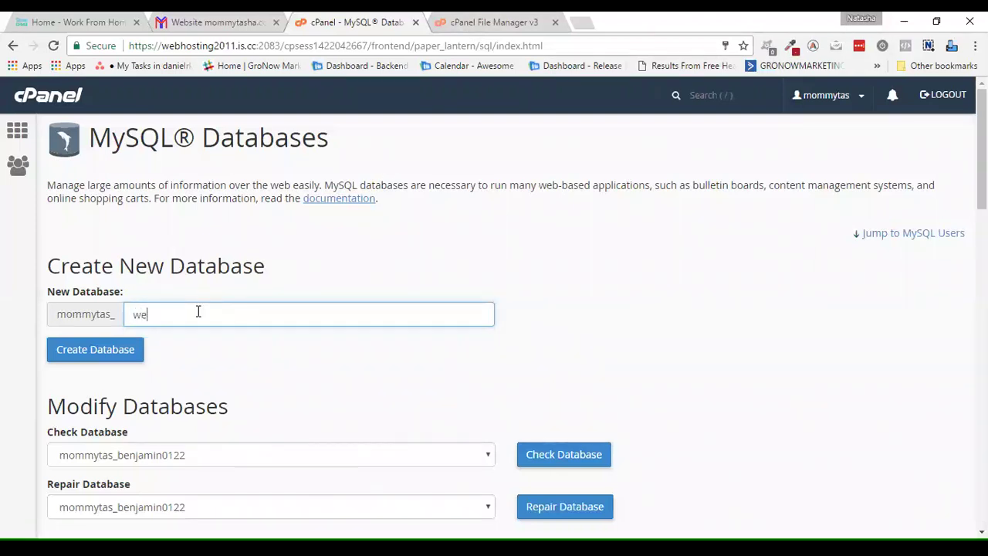
type("binar0521")
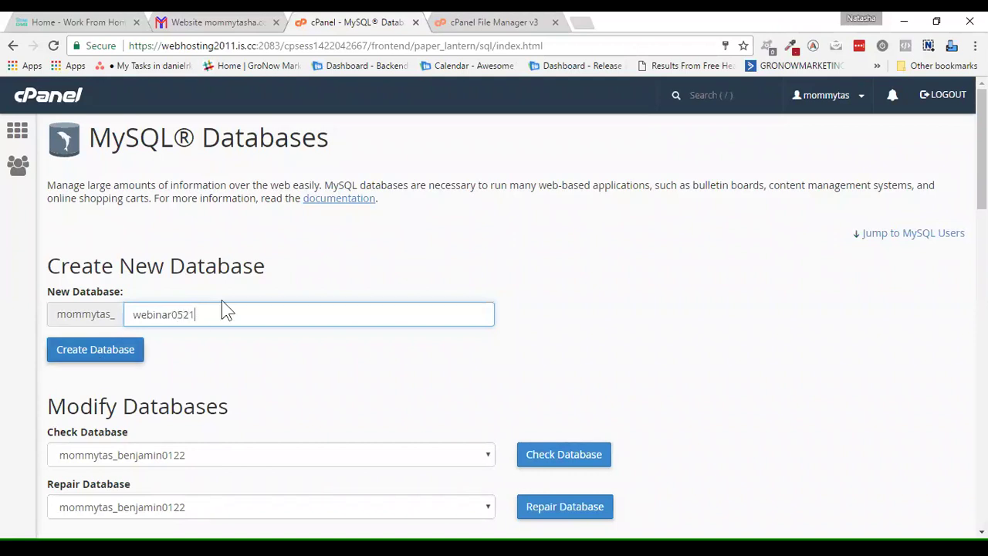
double_click(134, 314)
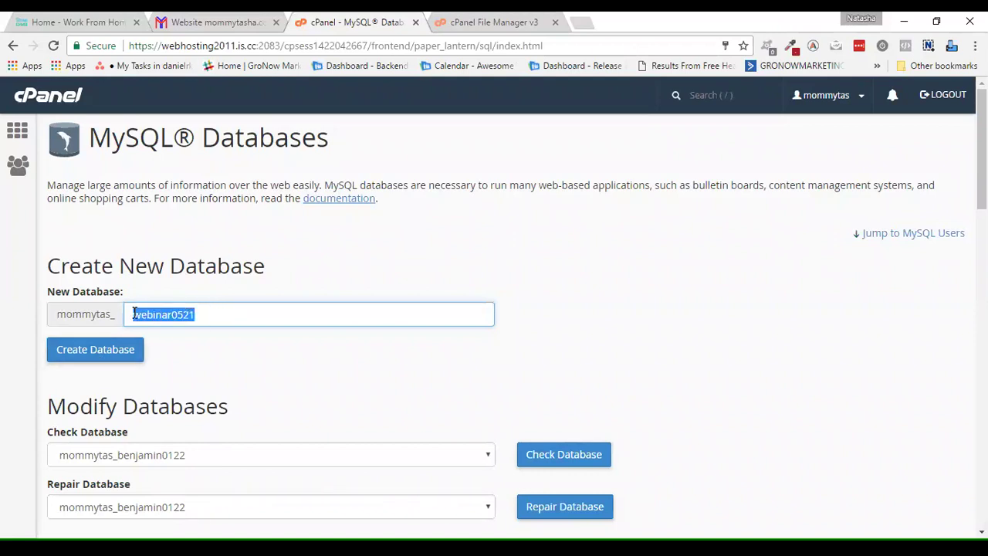
left_click(114, 349)
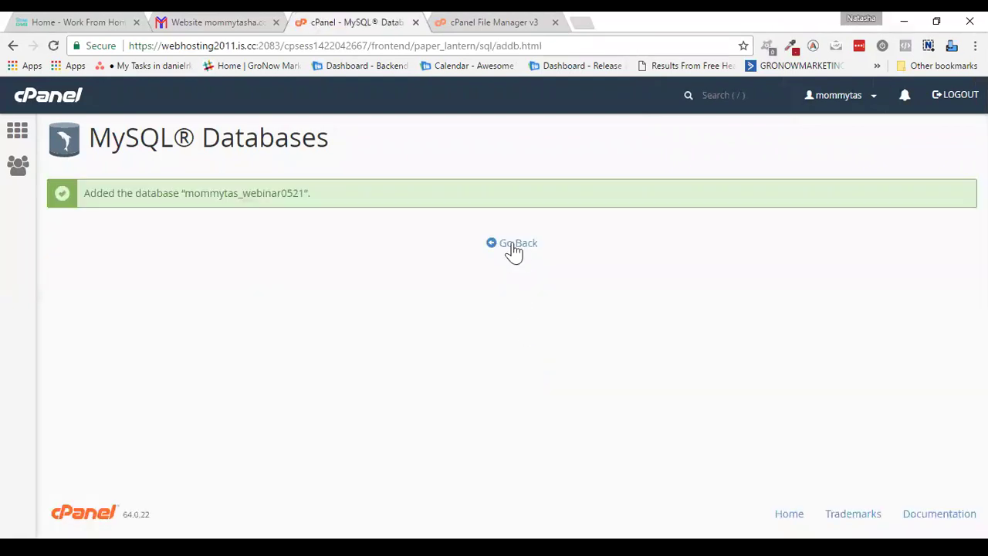
Step: Return to the MySQL Databases overview and enter webinar0521 as the username for a new MySQL user
left_click(515, 249)
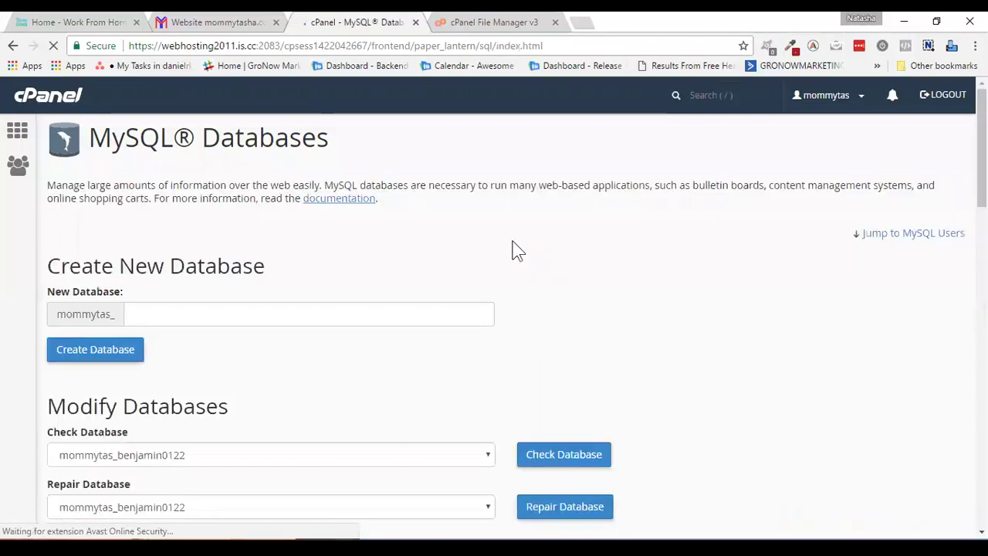
scroll(515, 248, "down", 2)
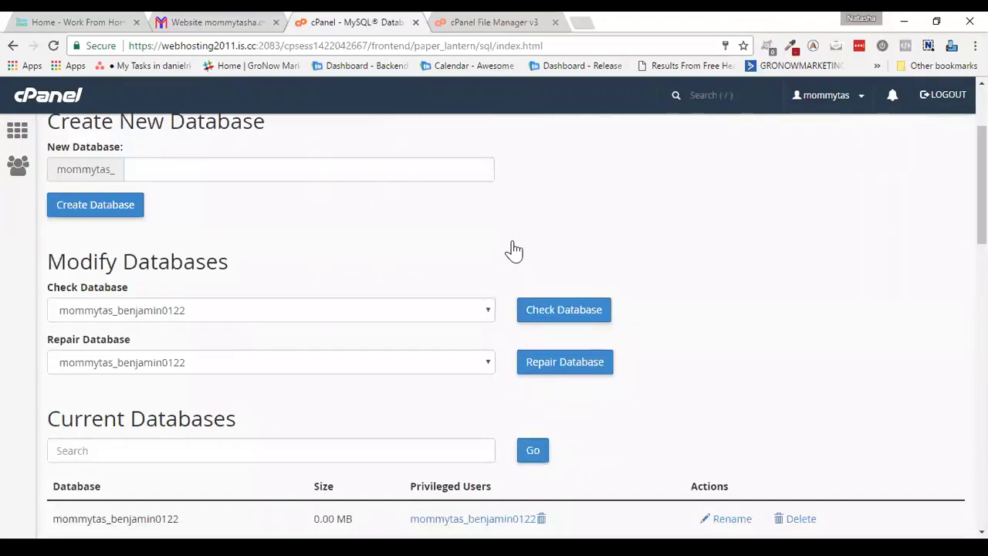
scroll(515, 249, "down", 3)
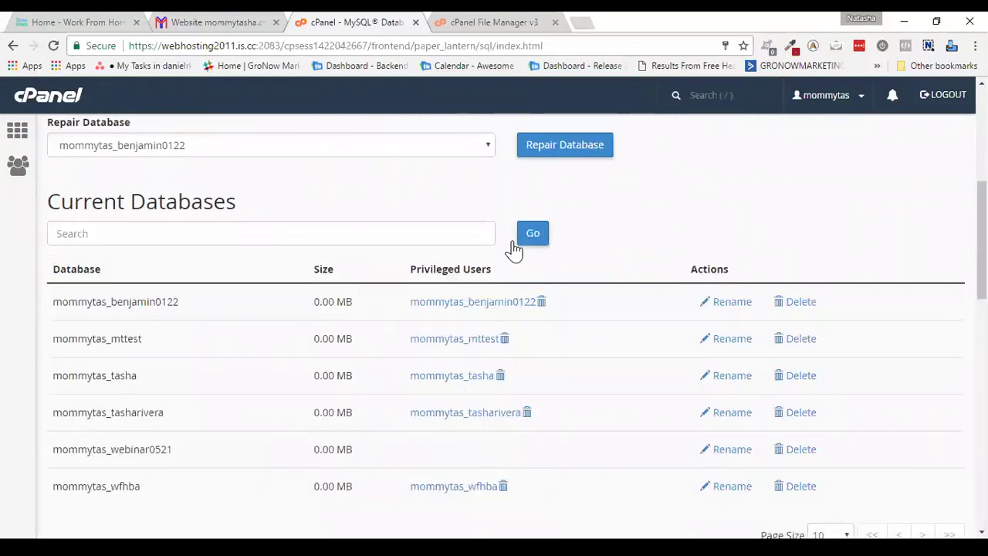
scroll(515, 249, "down", 5)
scroll(515, 251, "down", 1)
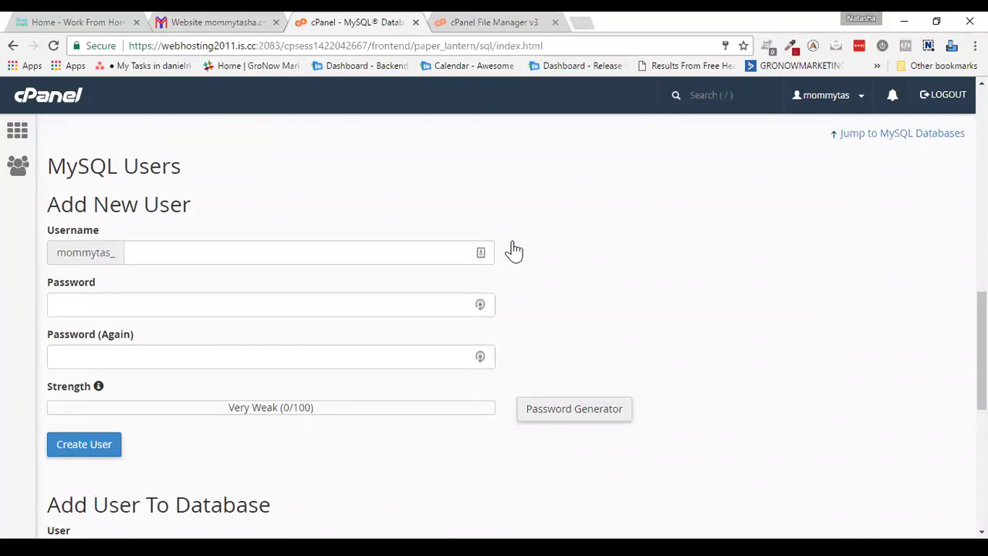
left_click(132, 256)
type("webinar0521")
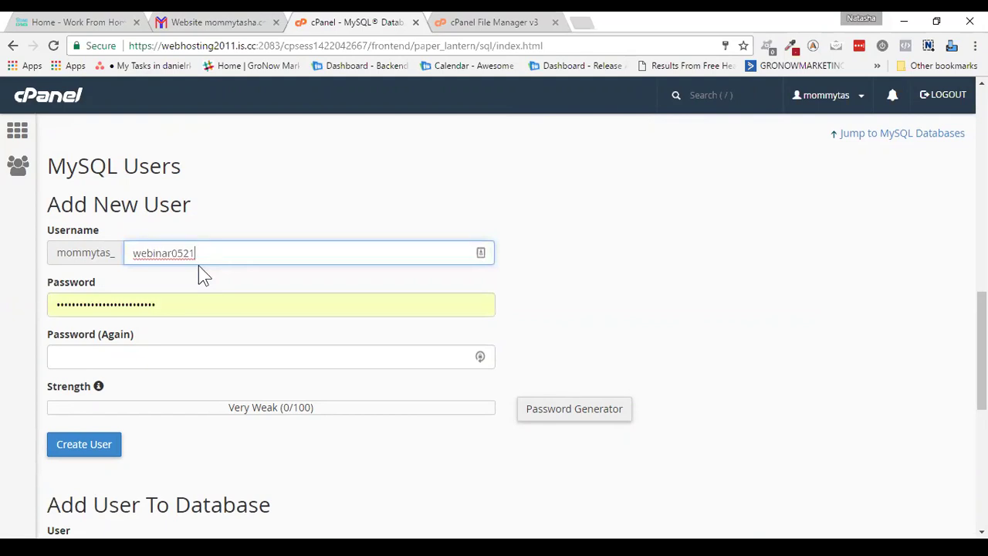
left_click(134, 255)
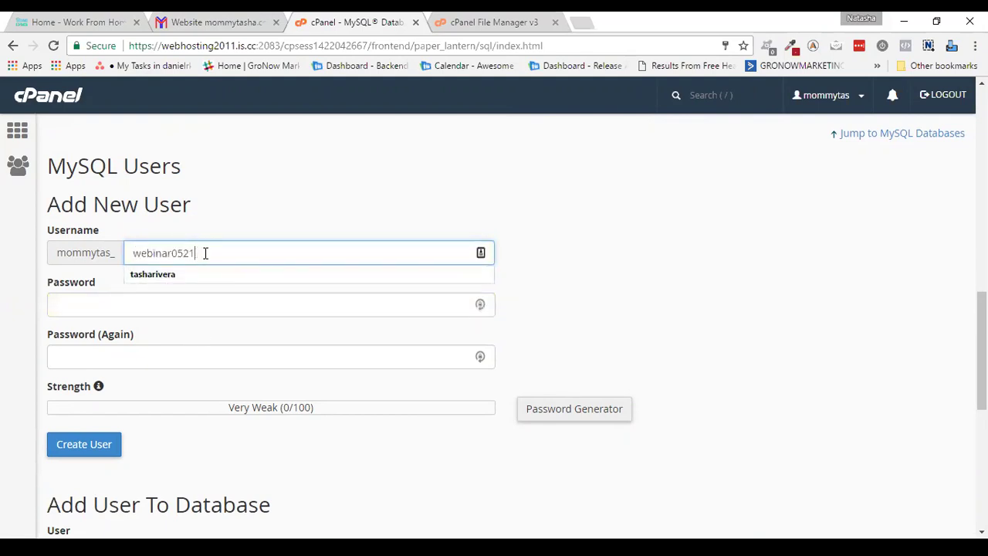
Step: Generate a password for the new MySQL user, acknowledge that it is copied to a safe place, and apply it to both password fields
left_click(207, 304)
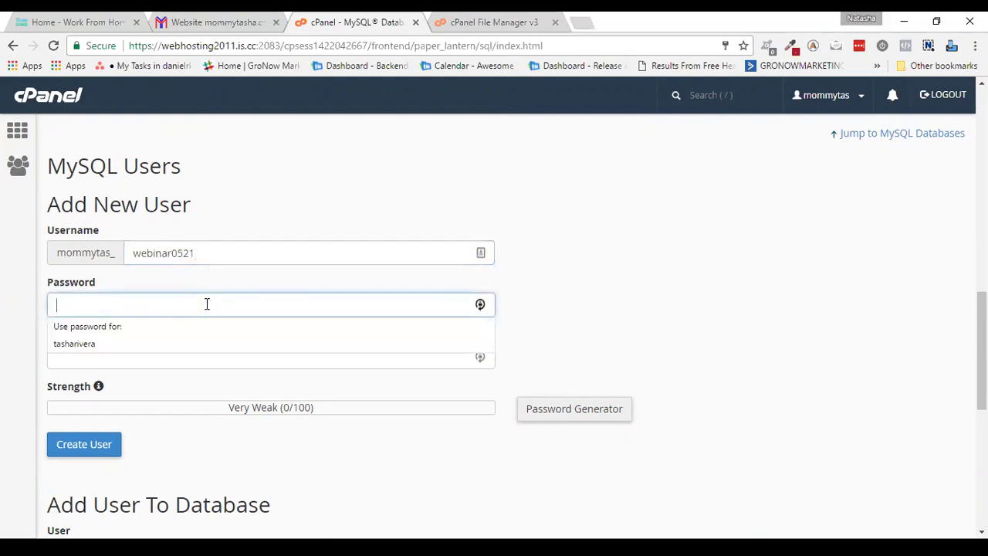
left_click(567, 411)
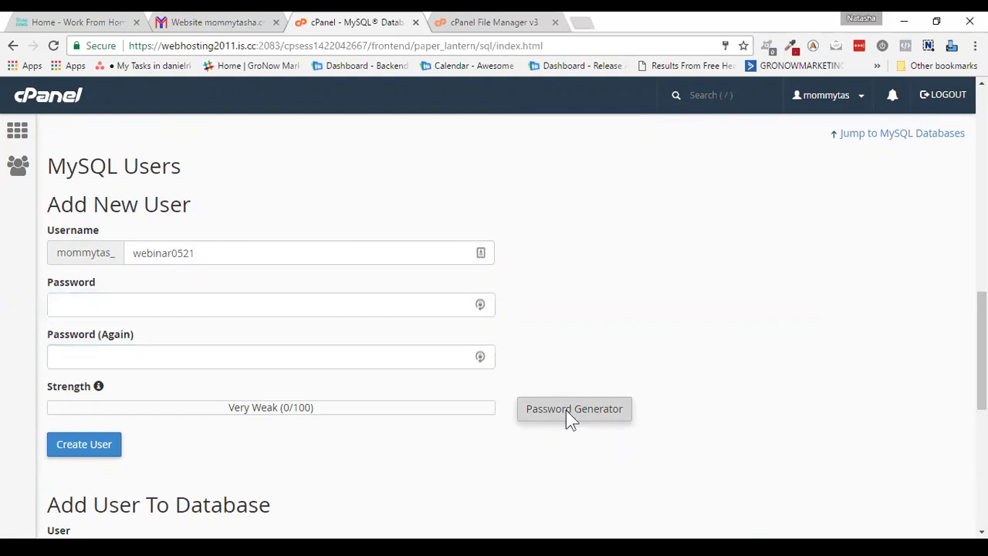
left_click_drag(444, 259, 359, 270)
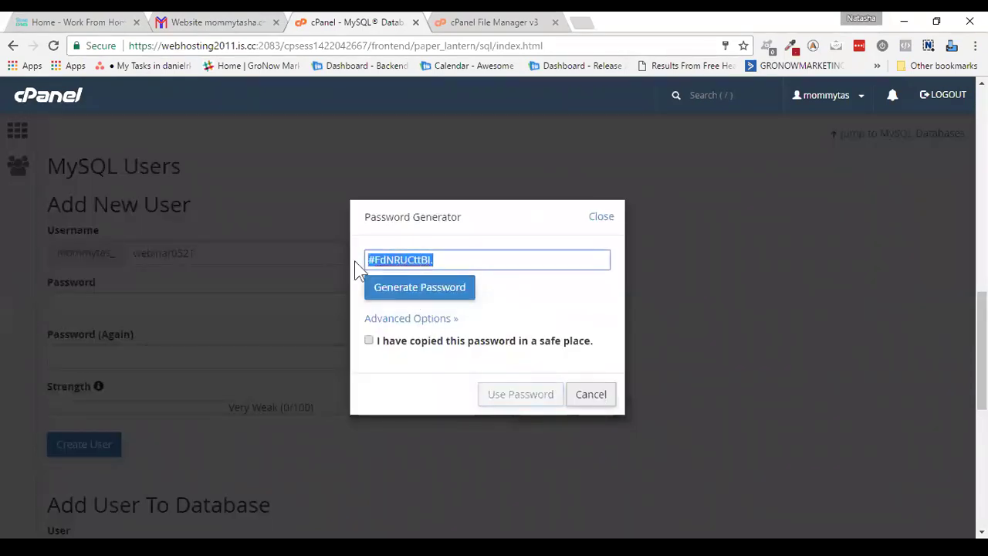
left_click(368, 341)
left_click(515, 400)
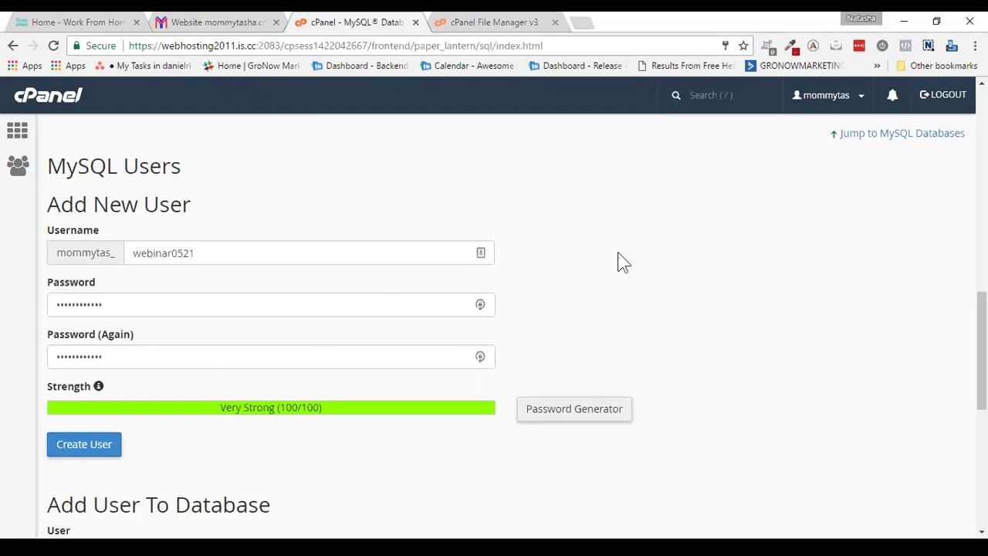
Step: Create the MySQL user with the entered credentials and decline storing the login in LastPass
scroll(618, 261, "down", 2)
left_click(90, 305)
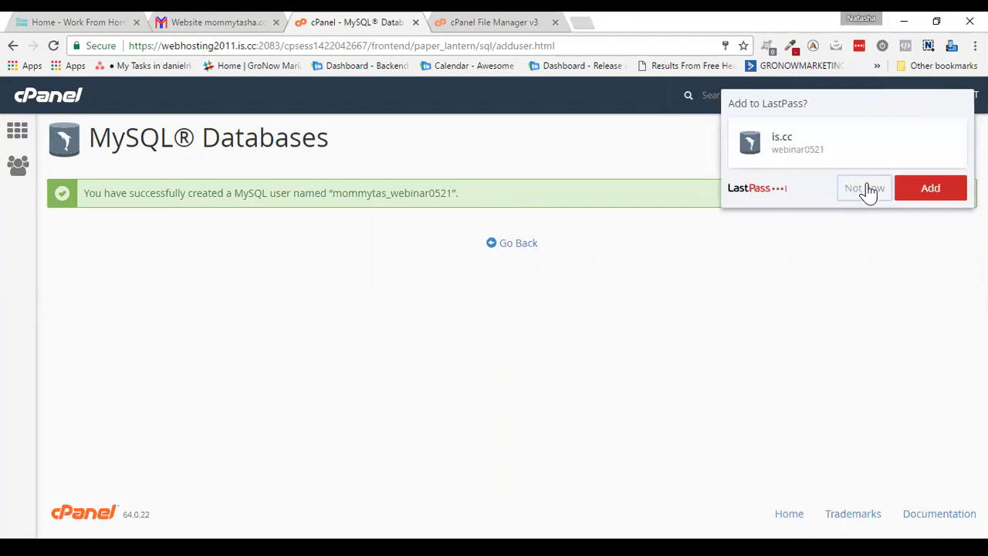
left_click(865, 188)
Step: Return to the MySQL Databases overview and add the webinar0521 user to the webinar0521 database
left_click(518, 244)
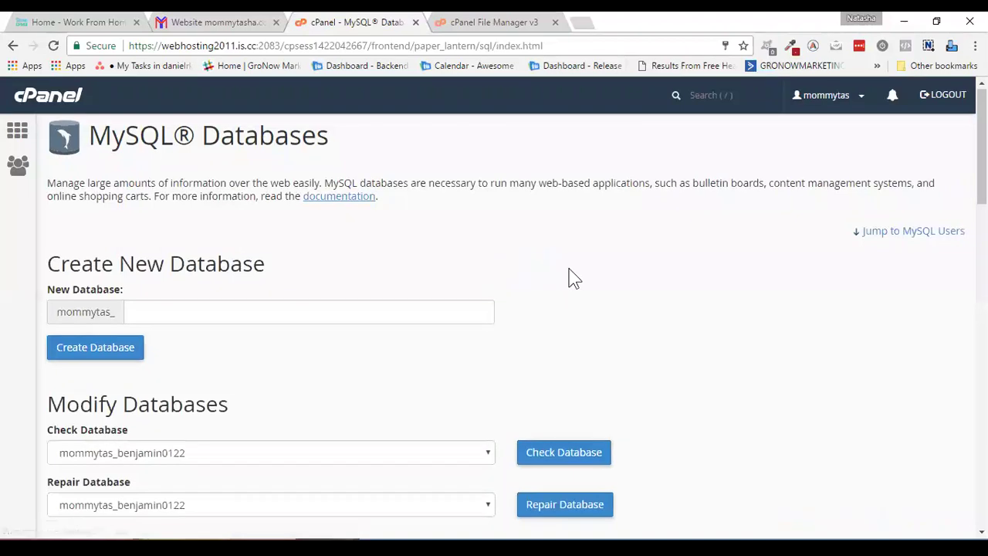
scroll(570, 276, "down", 7)
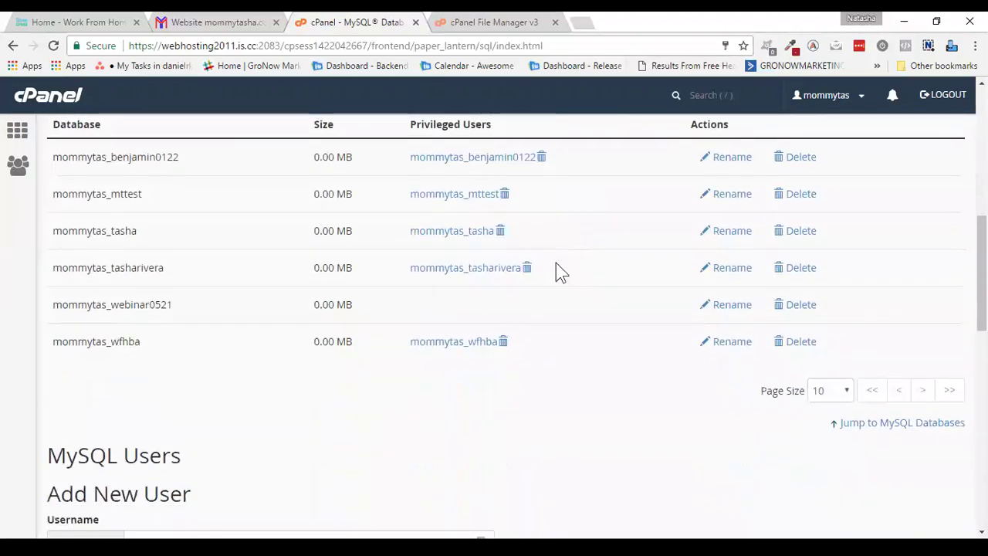
left_click_drag(51, 306, 175, 304)
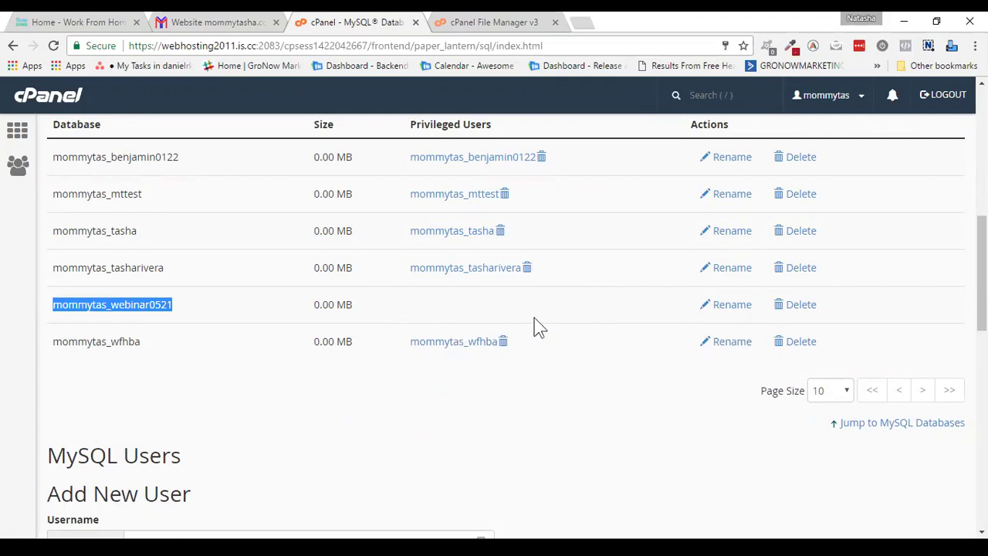
scroll(519, 328, "down", 3)
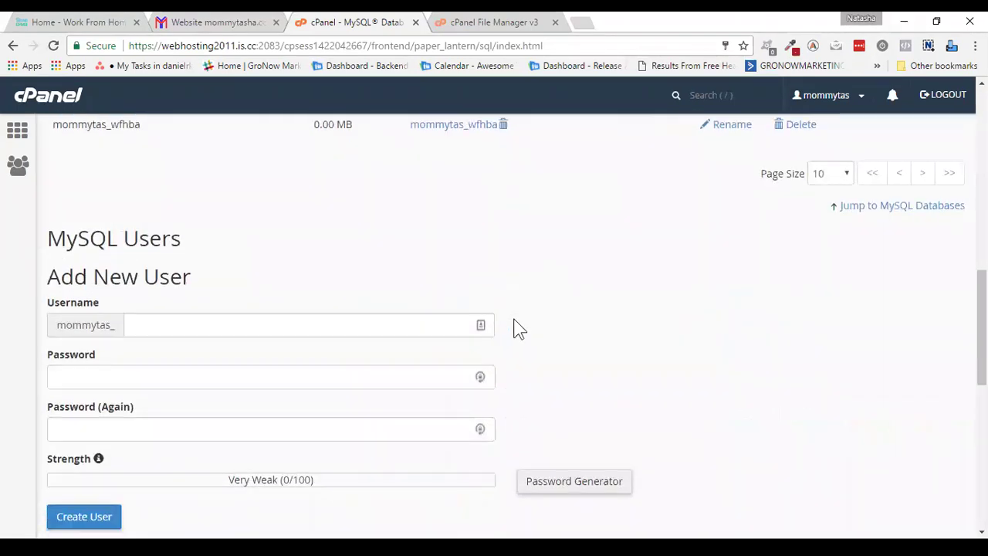
scroll(516, 327, "down", 5)
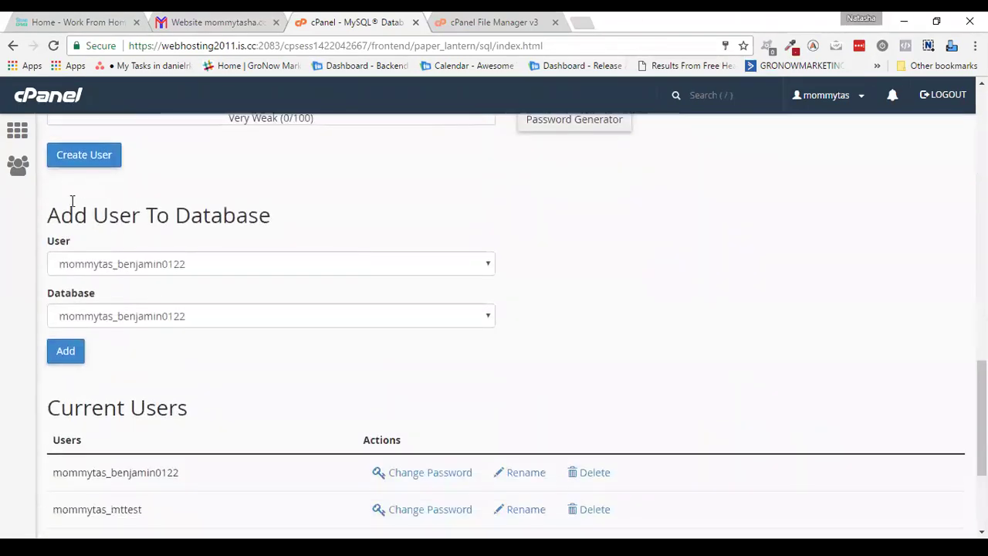
left_click_drag(53, 215, 276, 217)
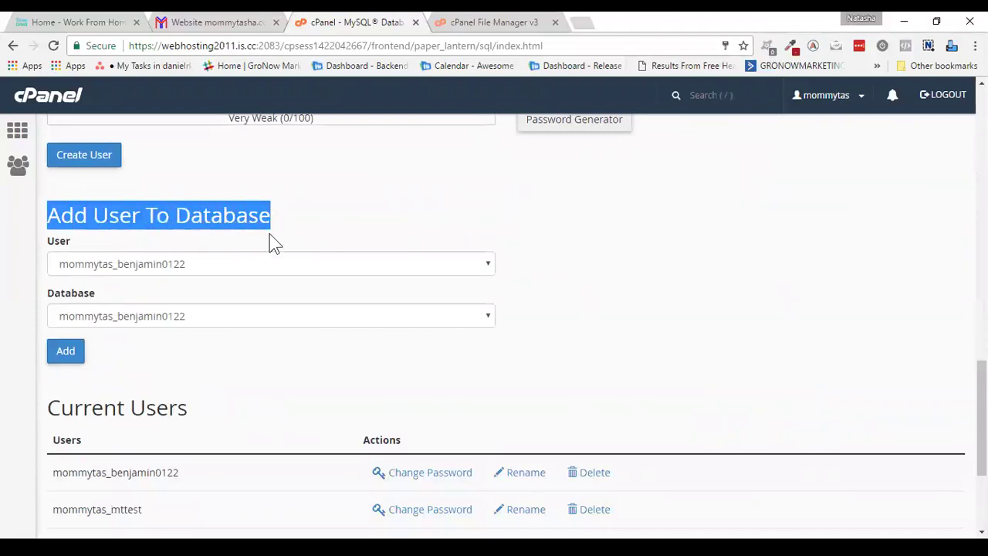
left_click(263, 270)
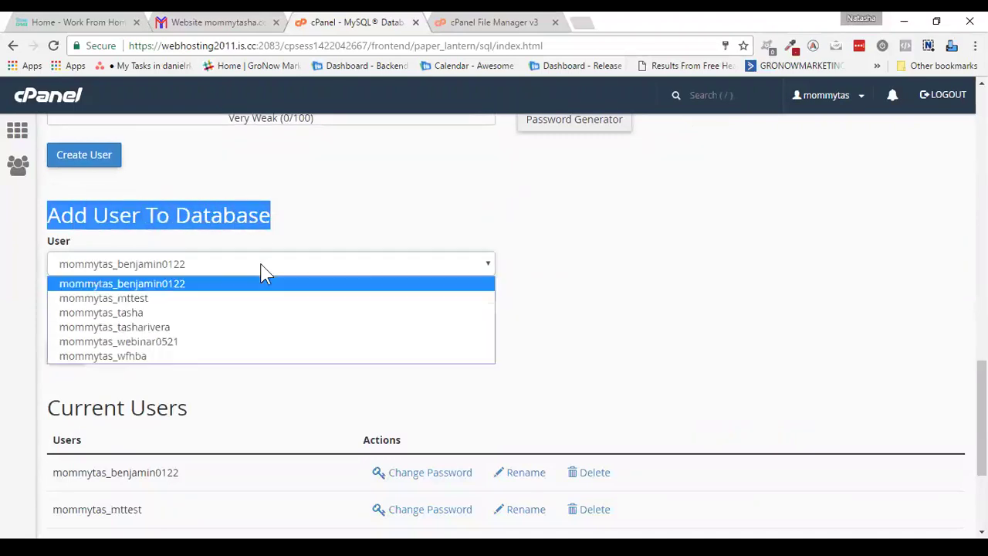
left_click(183, 343)
left_click(187, 316)
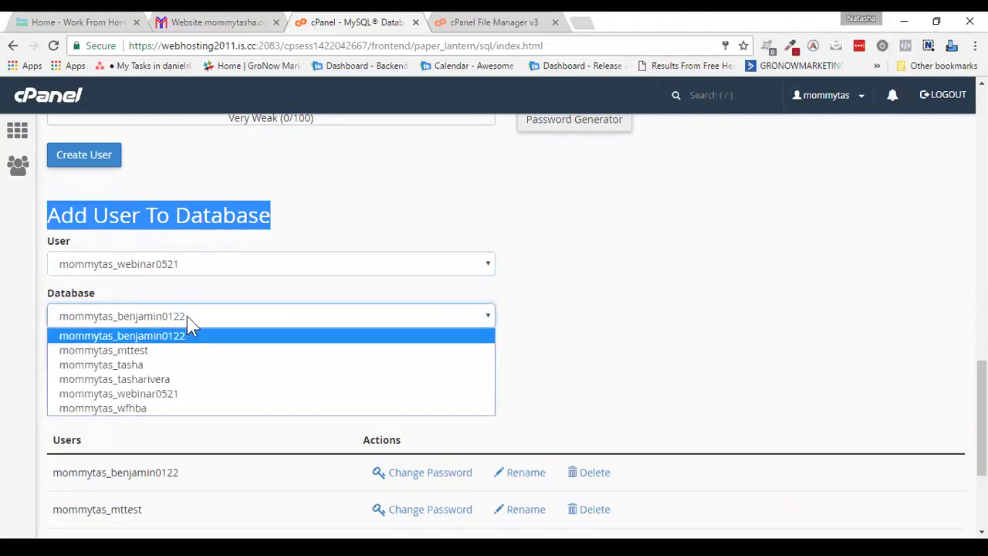
left_click(172, 394)
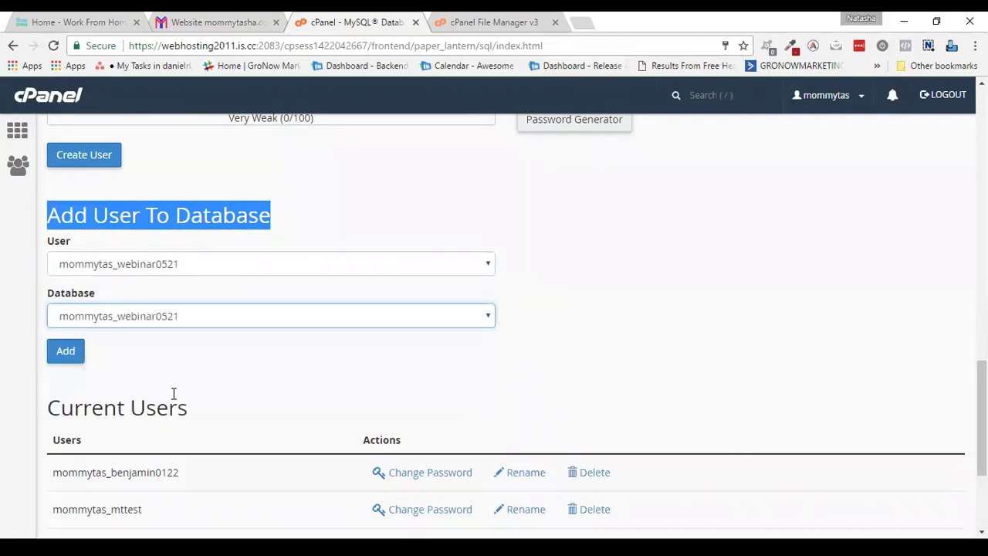
left_click(174, 369)
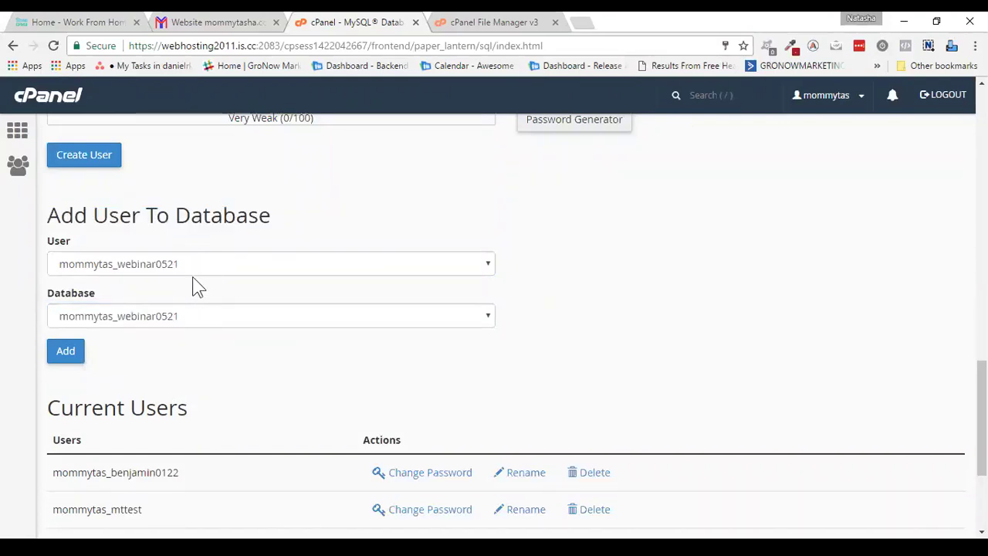
left_click(65, 352)
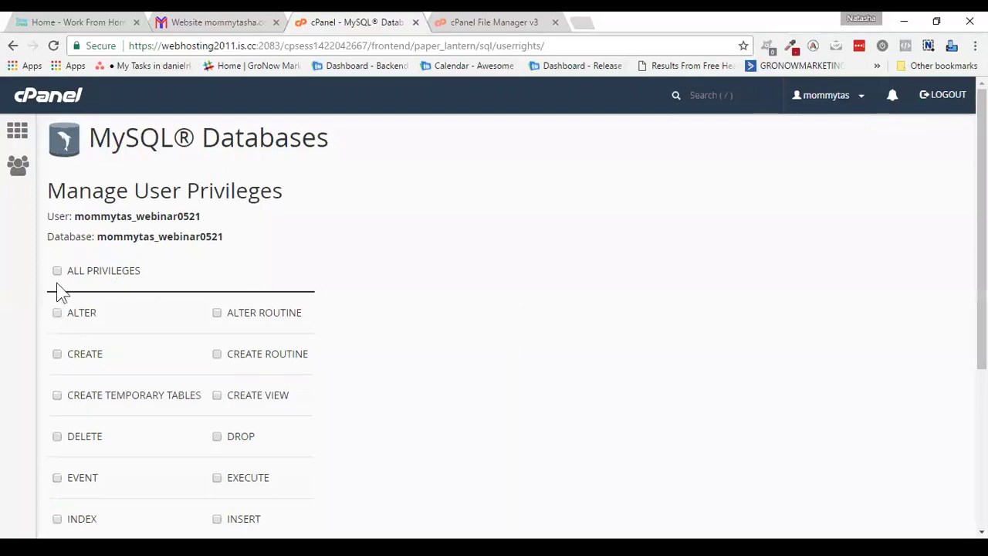
Step: Grant the webinar0521 user ALL PRIVILEGES on the webinar0521 database and save the changes
left_click(57, 271)
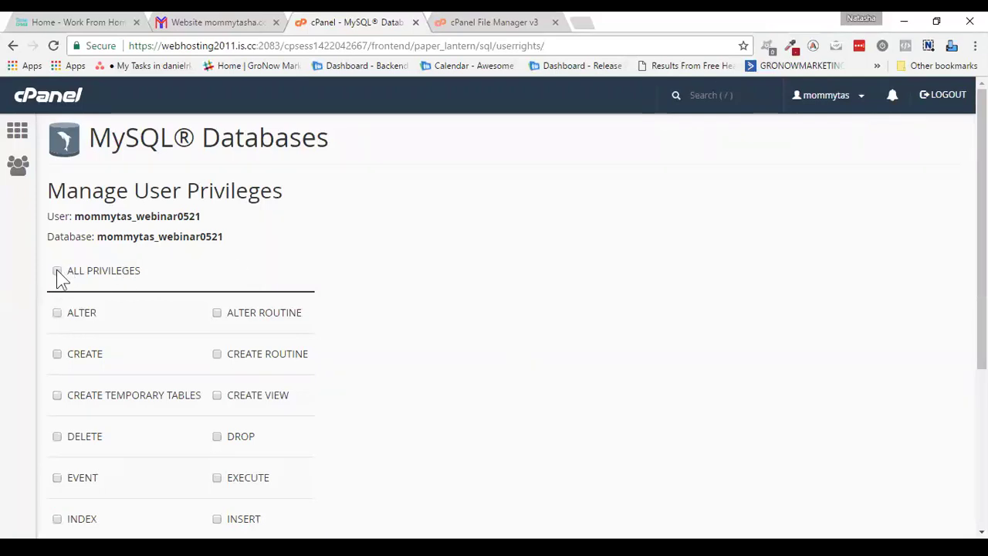
scroll(363, 269, "down", 3)
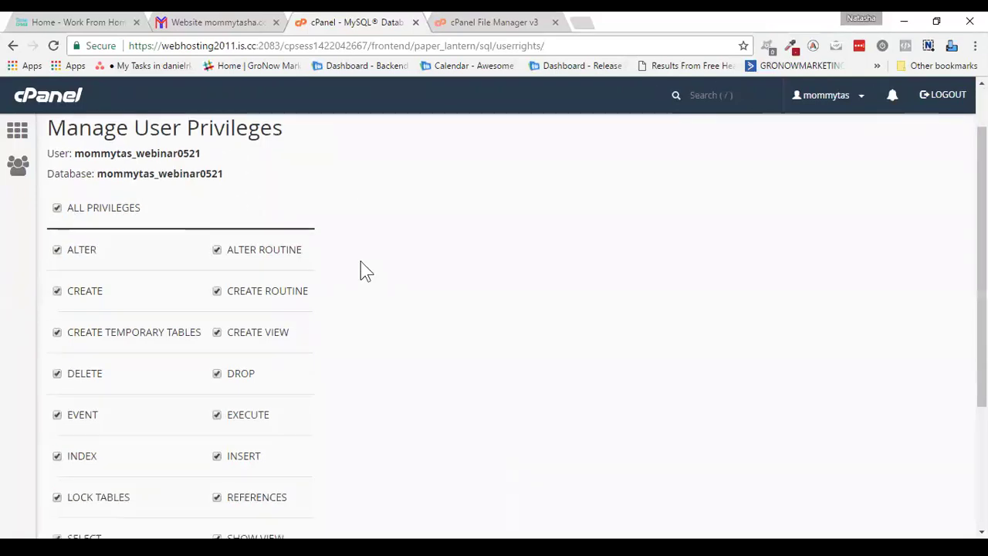
scroll(351, 263, "down", 1)
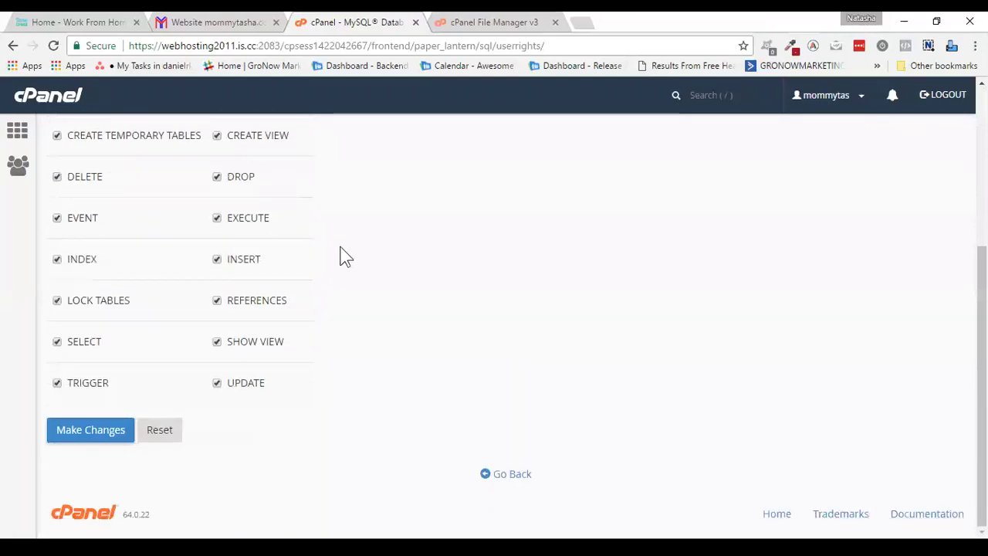
left_click(81, 432)
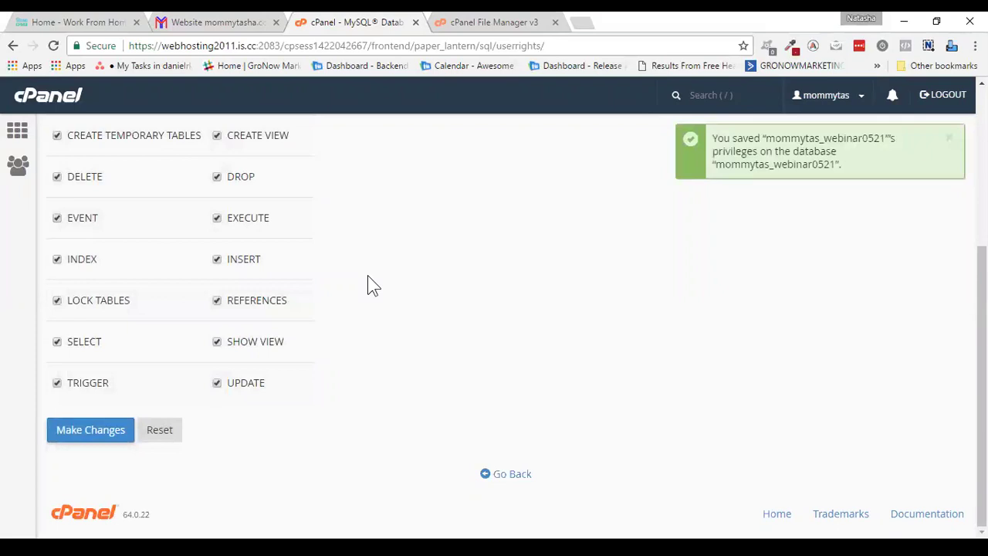
Step: Return to the list of current databases and check the webinar0521 entry's database name and privileged user
scroll(367, 284, "up", 4)
scroll(366, 283, "down", 4)
left_click(507, 476)
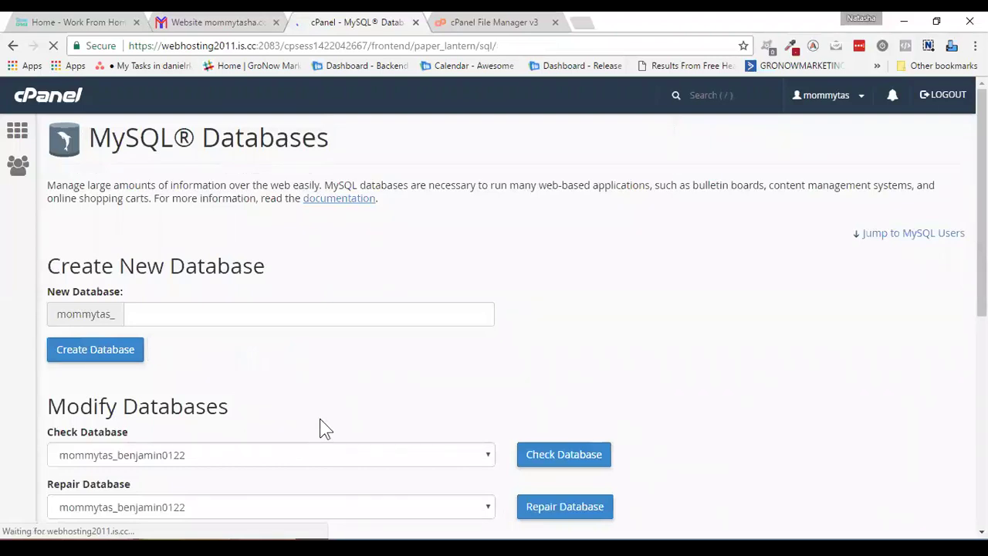
scroll(697, 320, "down", 8)
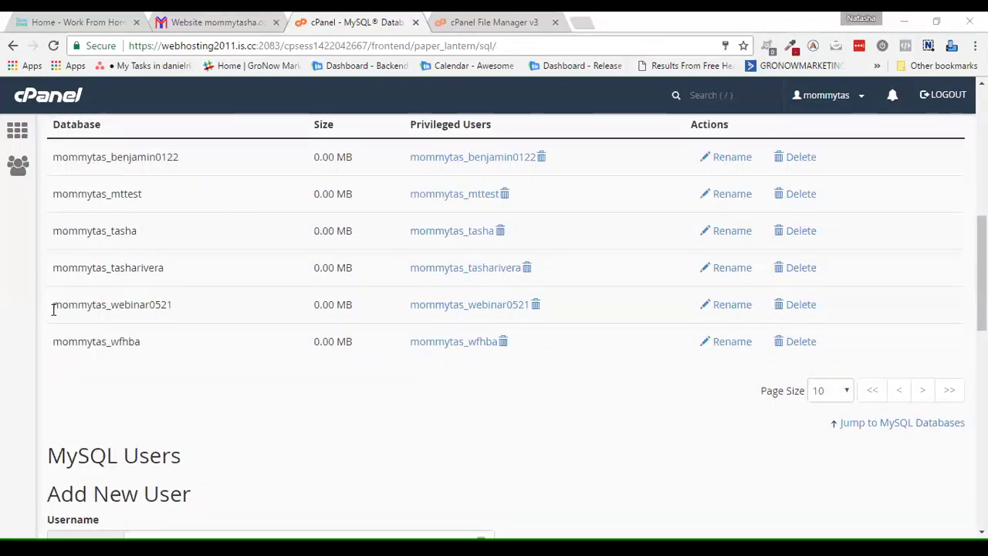
double_click(168, 303)
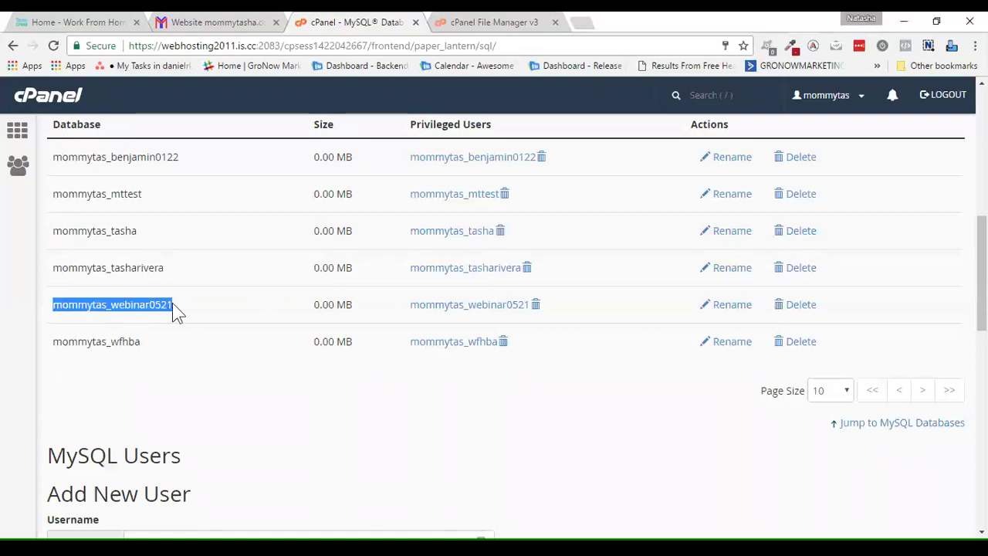
left_click_drag(409, 306, 567, 305)
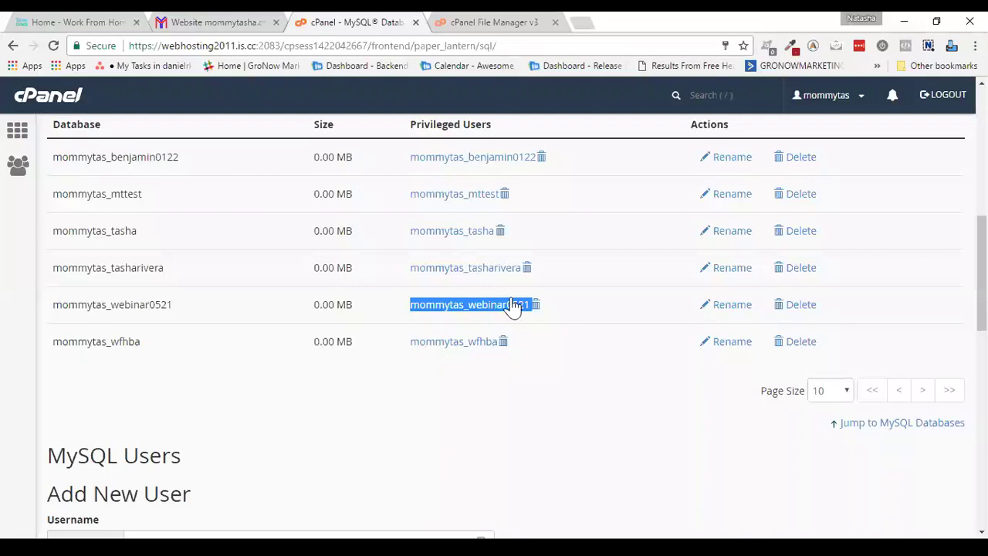
left_click(190, 357)
left_click_drag(53, 305, 173, 304)
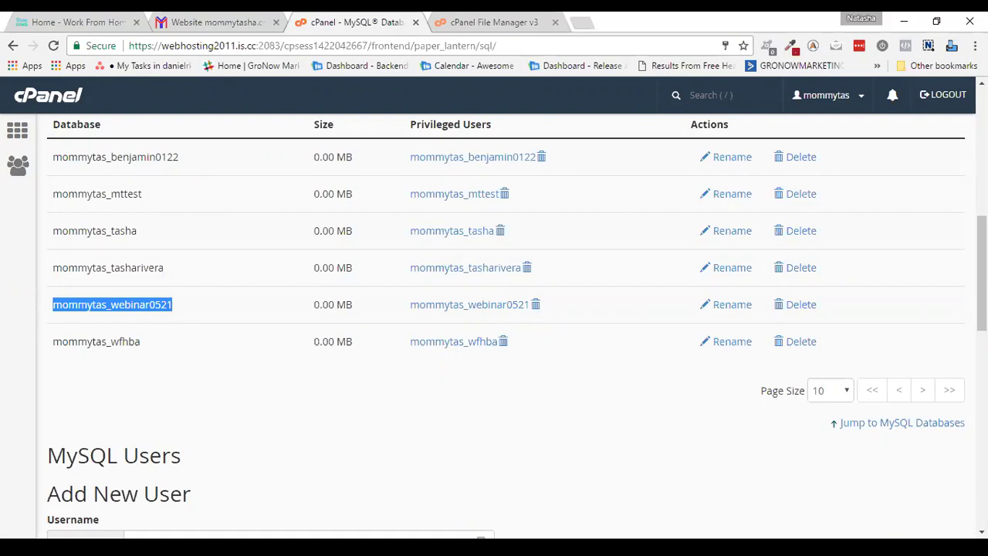
Step: Switch to File Manager and rename wp-config-sample.php in public_html/webinar0521 to wp-config.php
left_click(488, 24)
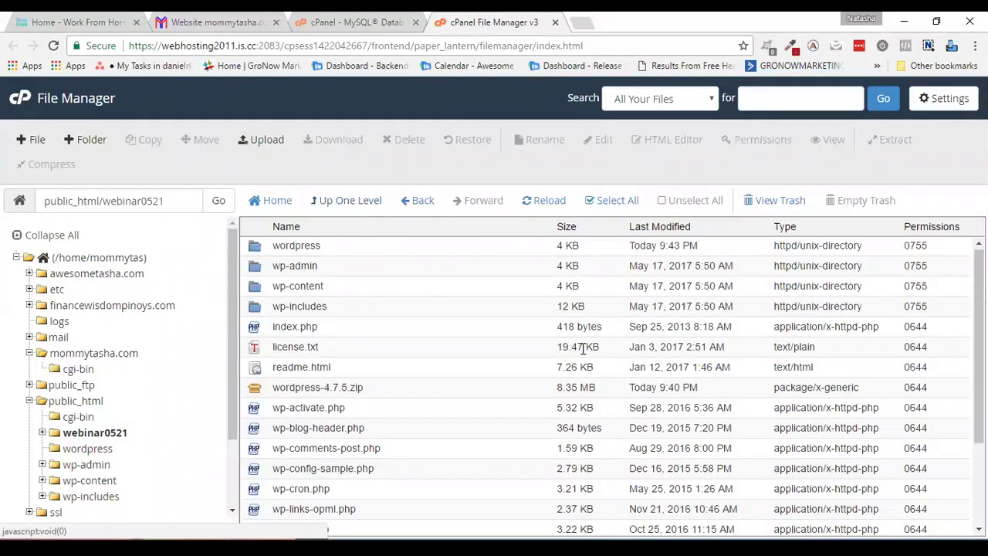
scroll(586, 352, "down", 1)
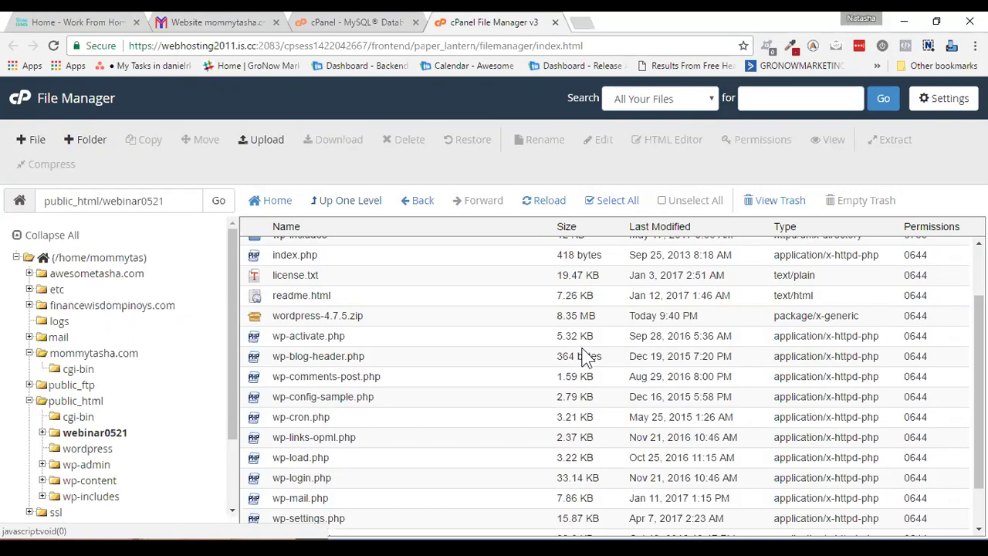
scroll(587, 357, "down", 1)
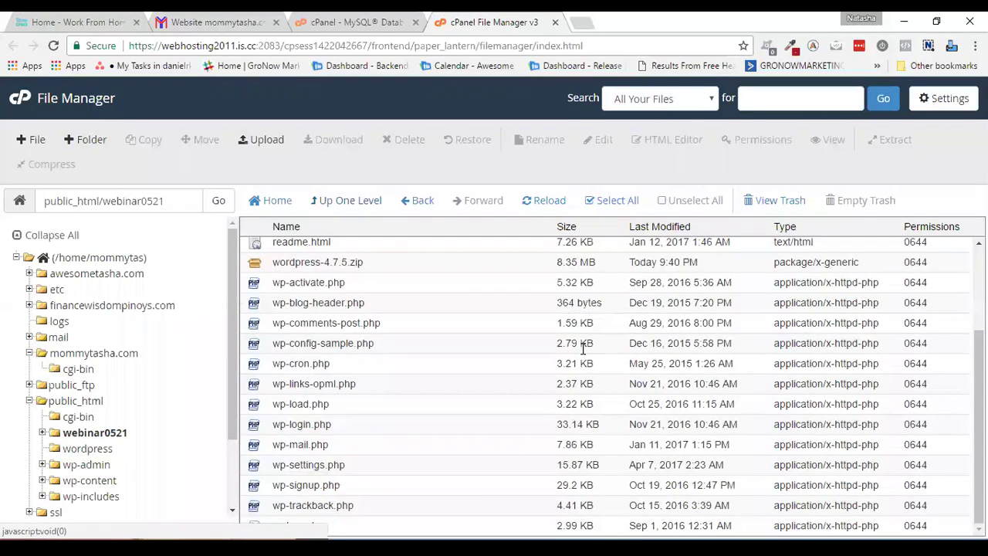
left_click(389, 340)
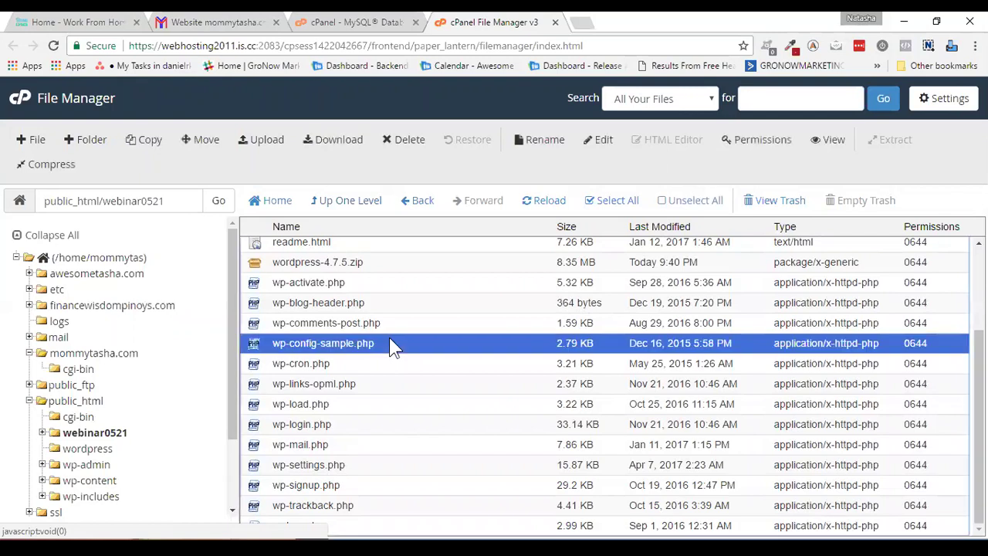
left_click(411, 359)
right_click(393, 340)
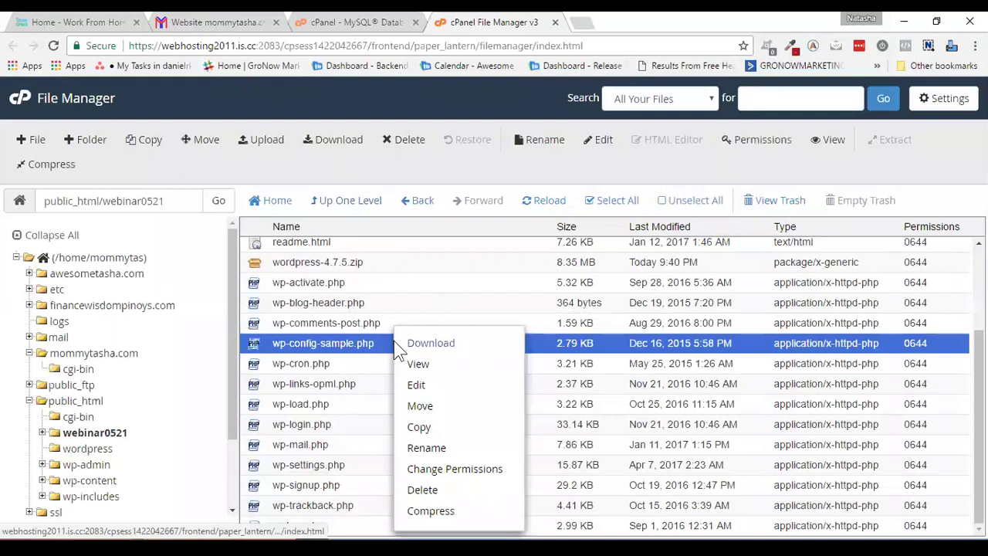
left_click(446, 454)
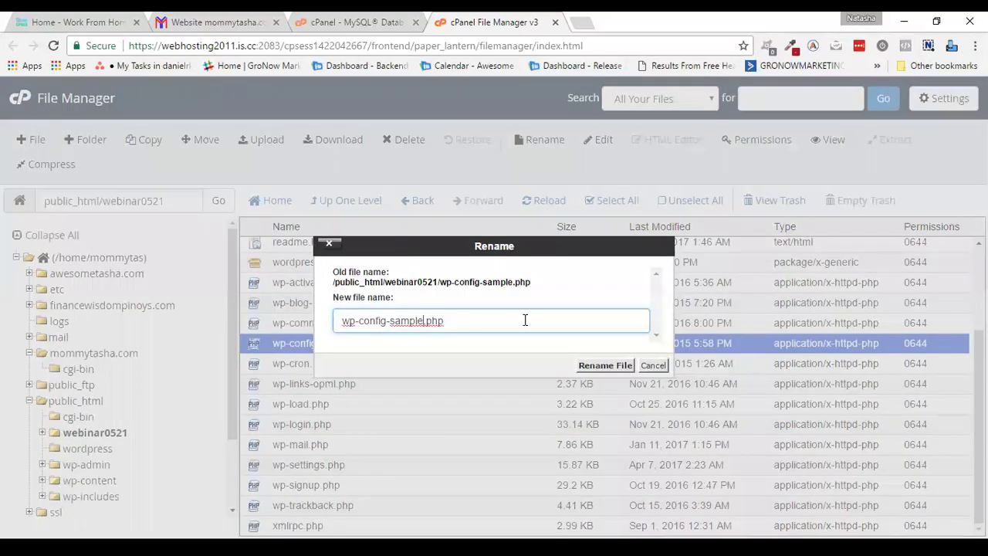
key("BackSpace")
key("BackSpace")
key("BackSpace")
key("BackSpace")
key("BackSpace")
key("BackSpace")
key("BackSpace")
left_click(590, 369)
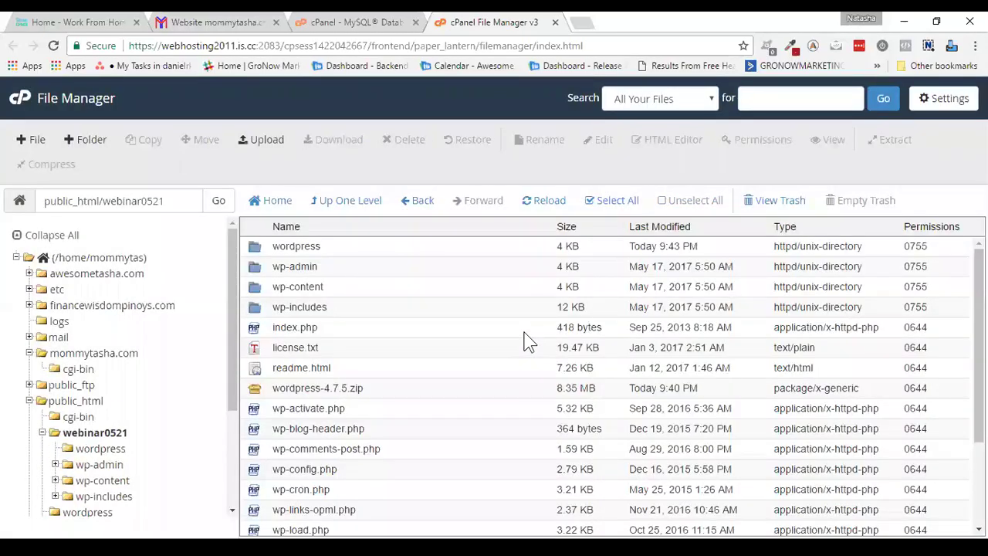
Step: Open wp-config.php from the webinar0521 folder for editing, accepting the encoding dialog
scroll(525, 340, "down", 5)
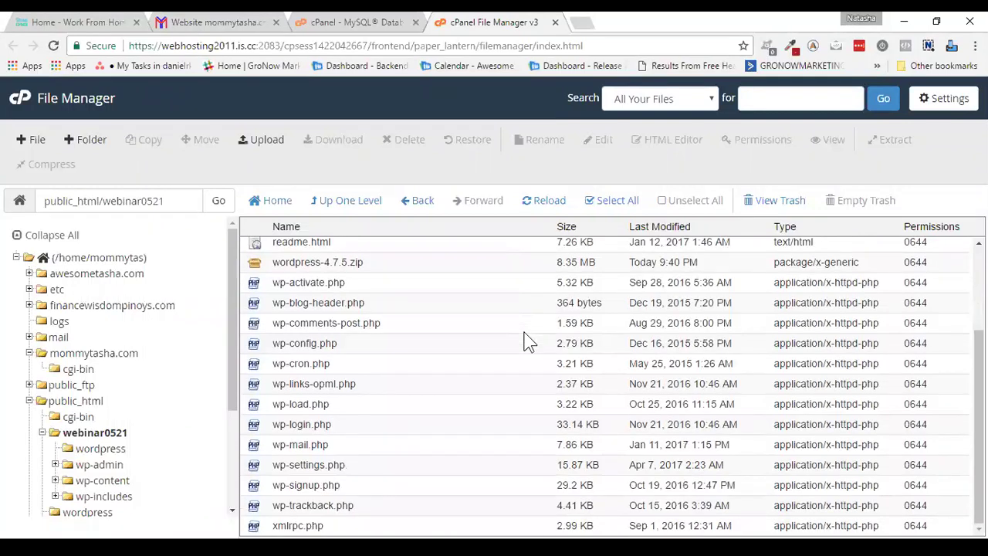
left_click(471, 352)
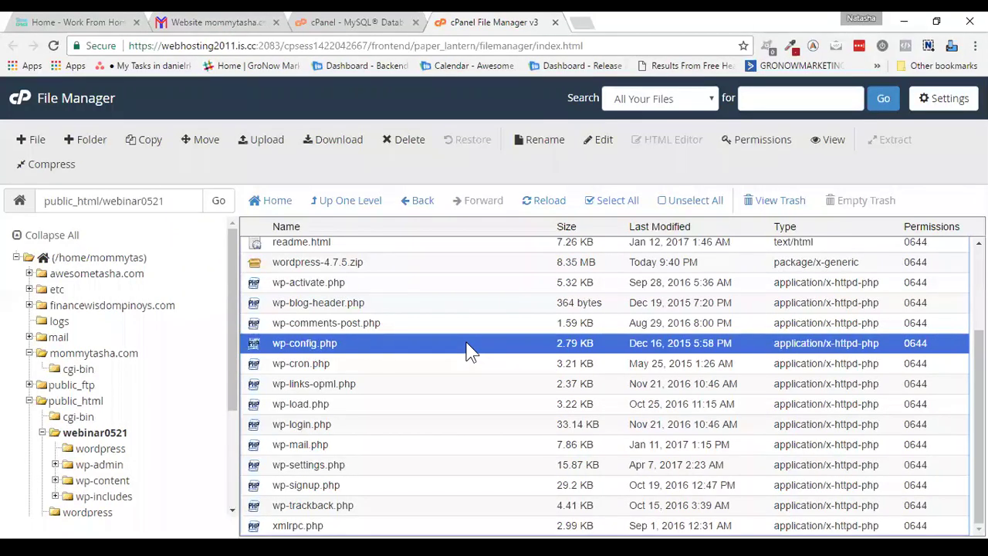
right_click(466, 344)
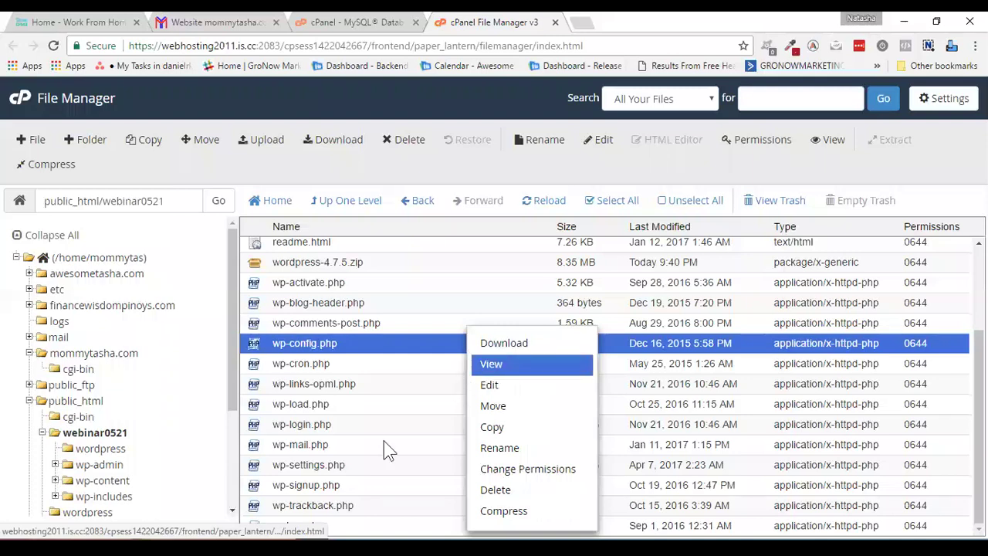
left_click(514, 394)
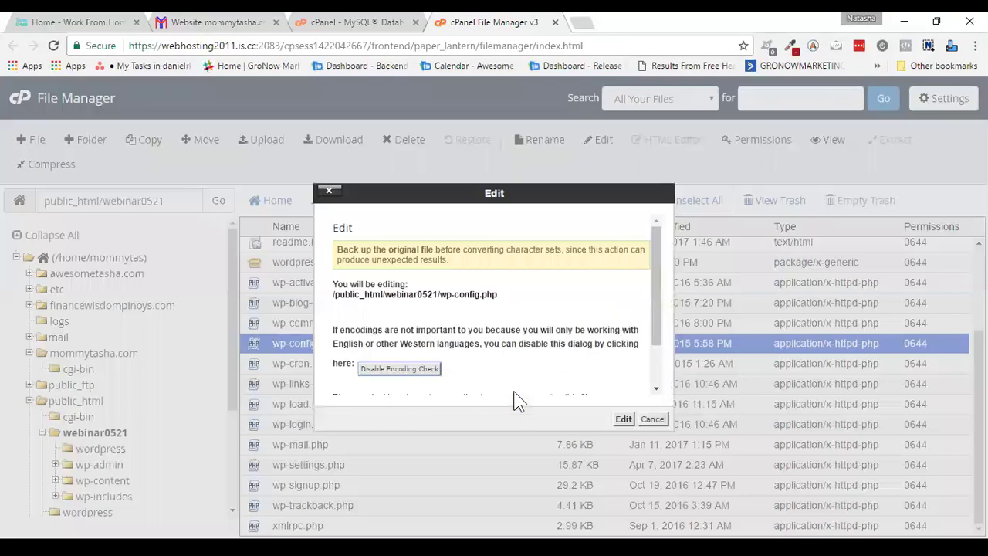
triple_click(661, 347)
left_click_drag(662, 348, 654, 383)
left_click(623, 421)
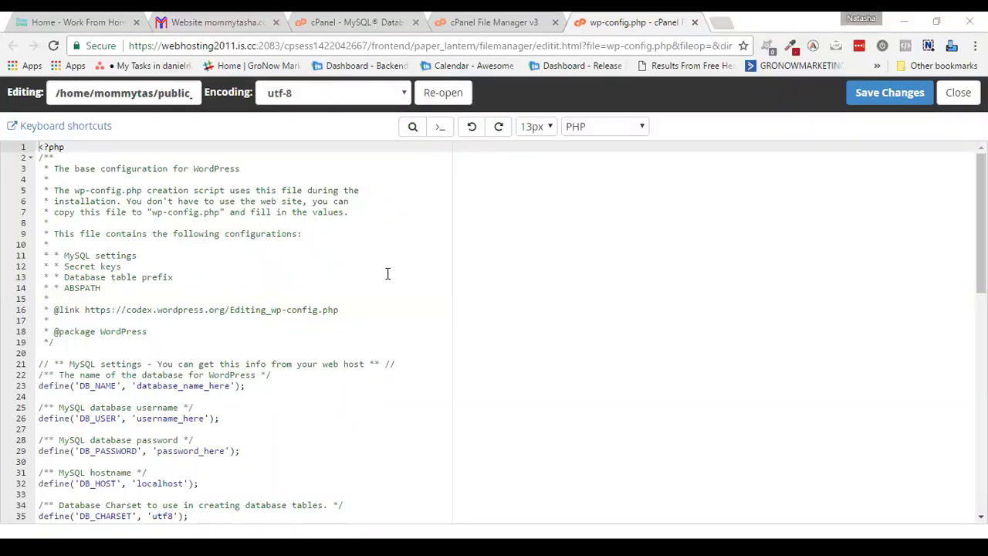
Step: Replace the DB_NAME and DB_USER placeholders in wp-config.php with mommytas_webinar0521
key("ctrl+plus")
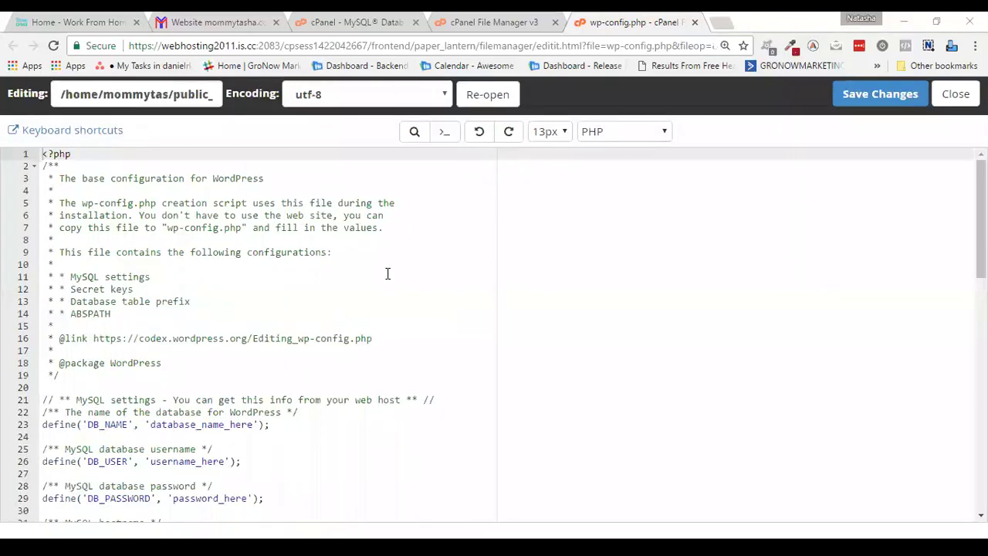
key("ctrl+plus")
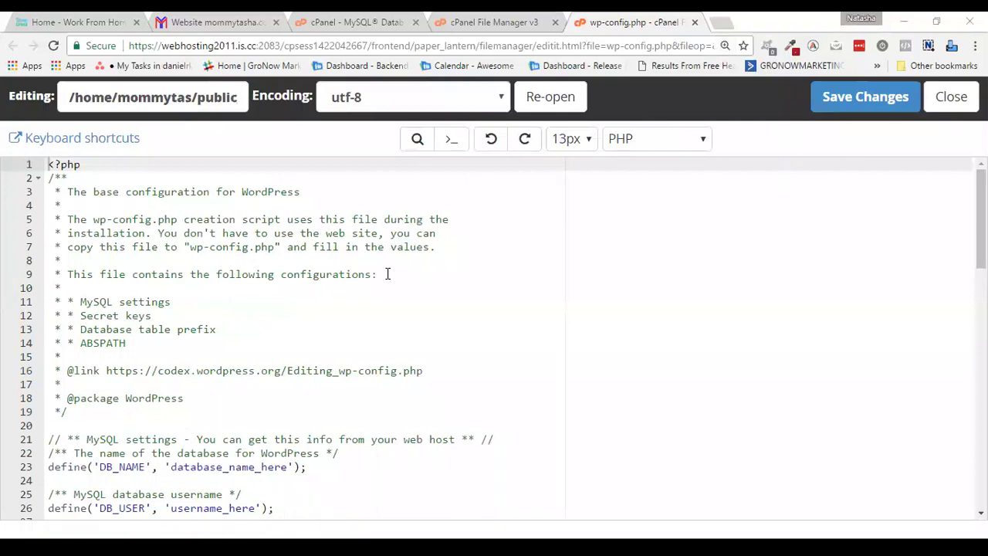
key("ctrl+plus")
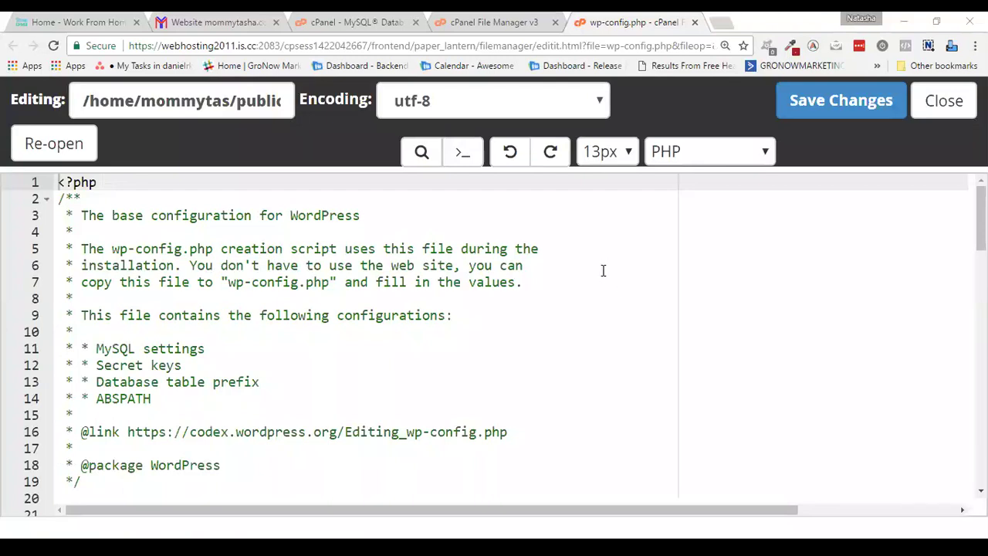
scroll(603, 270, "down", 5)
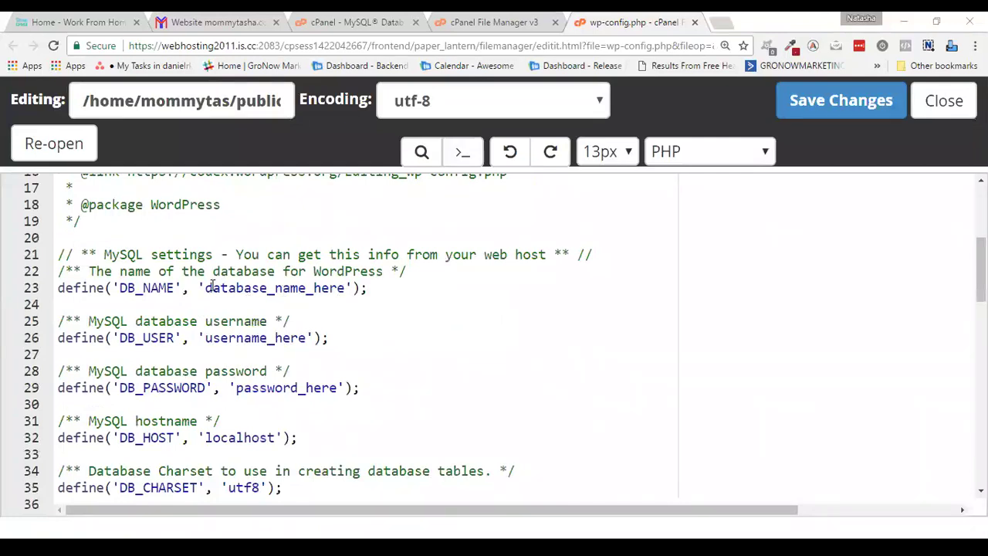
left_click_drag(207, 288, 346, 288)
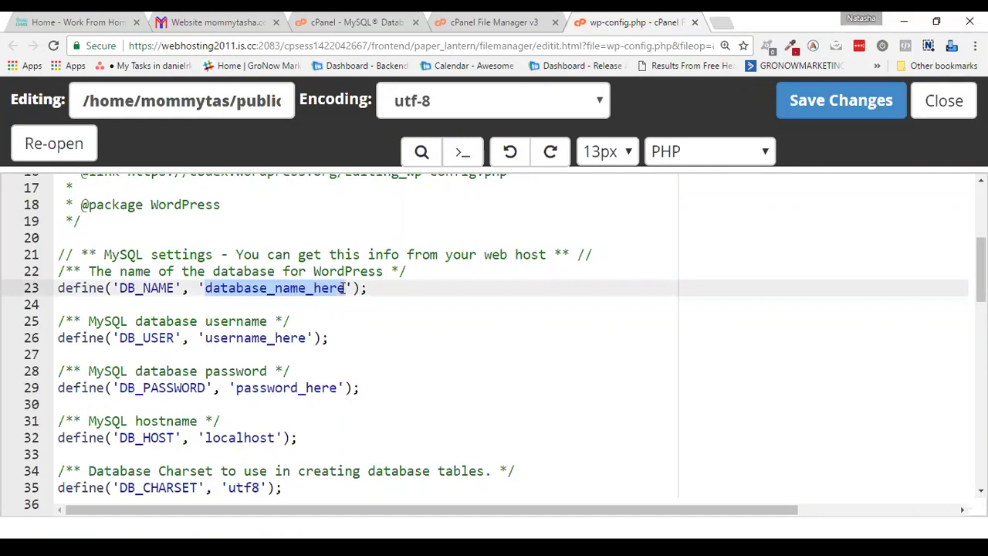
type("mommytas_webinar0521")
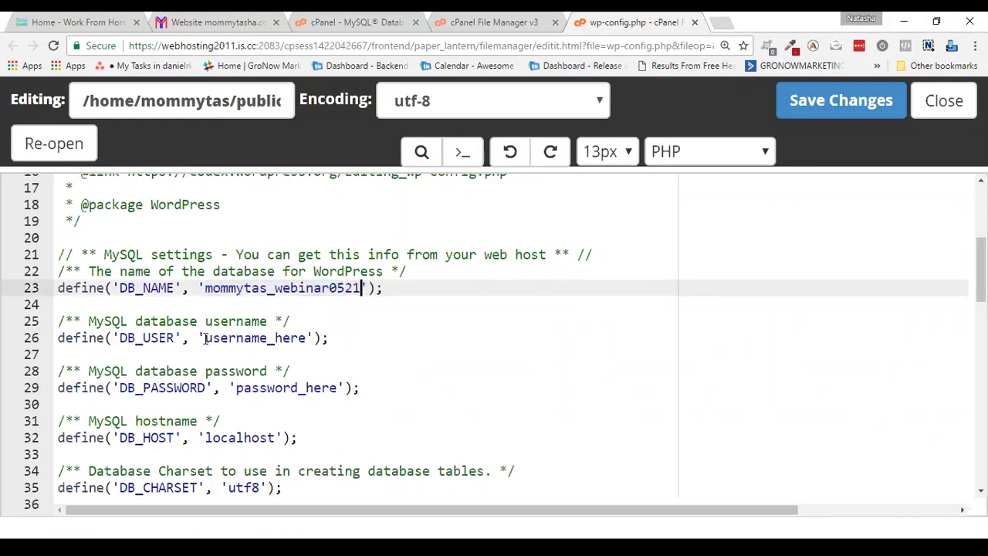
left_click_drag(205, 338, 307, 339)
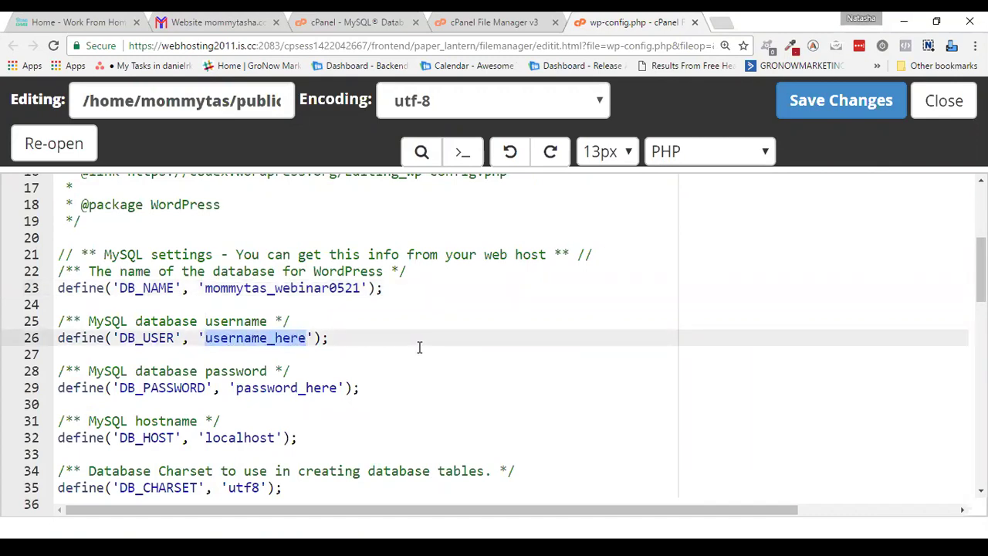
type("mommytas_webinar0521")
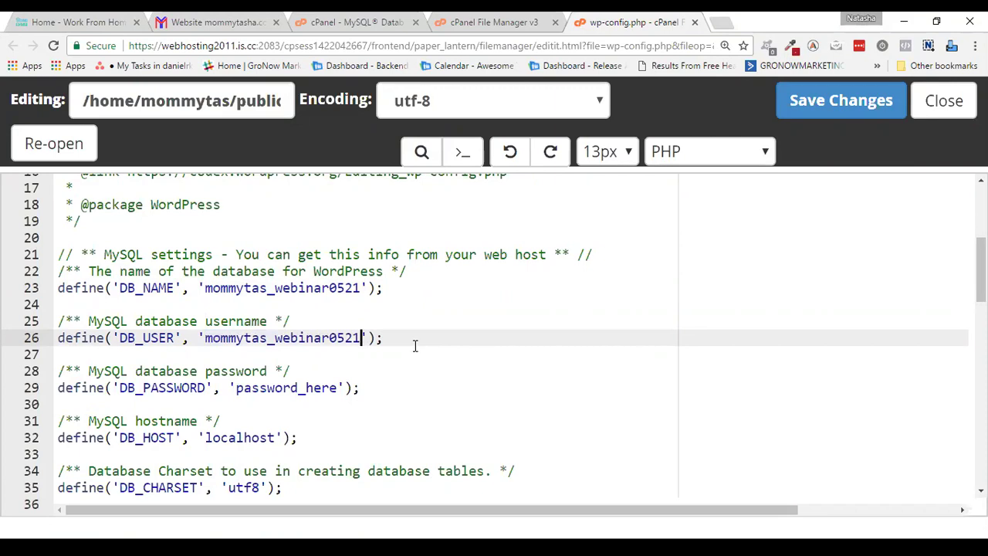
Step: Replace the DB_PASSWORD placeholder in wp-config.php with the MySQL user's password
left_click(202, 287)
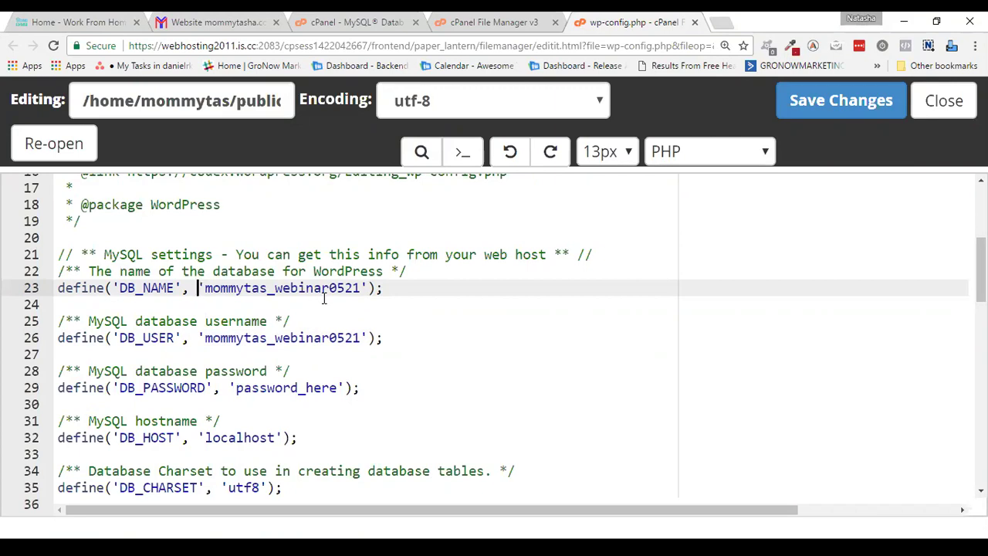
scroll(324, 299, "down", 1)
left_click(275, 322)
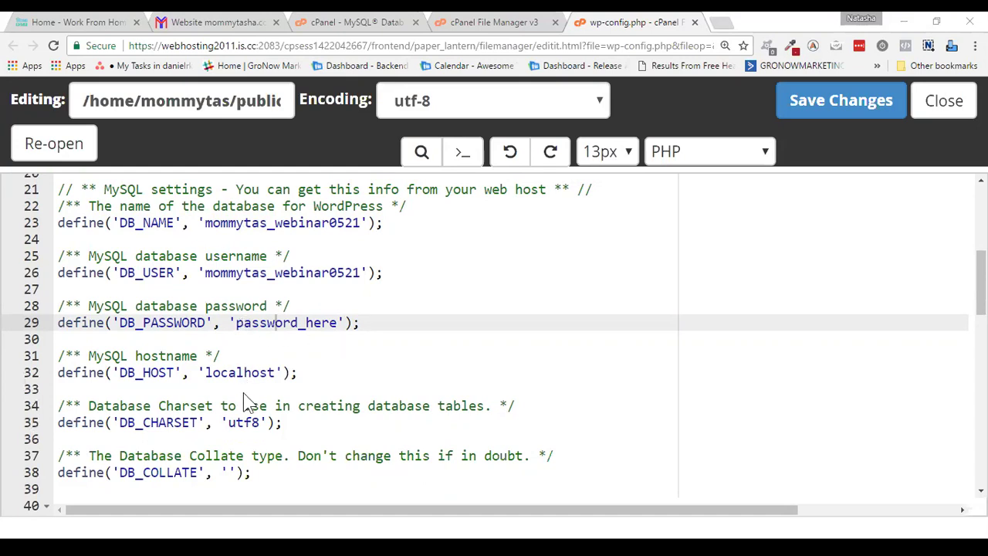
left_click_drag(236, 322, 336, 323)
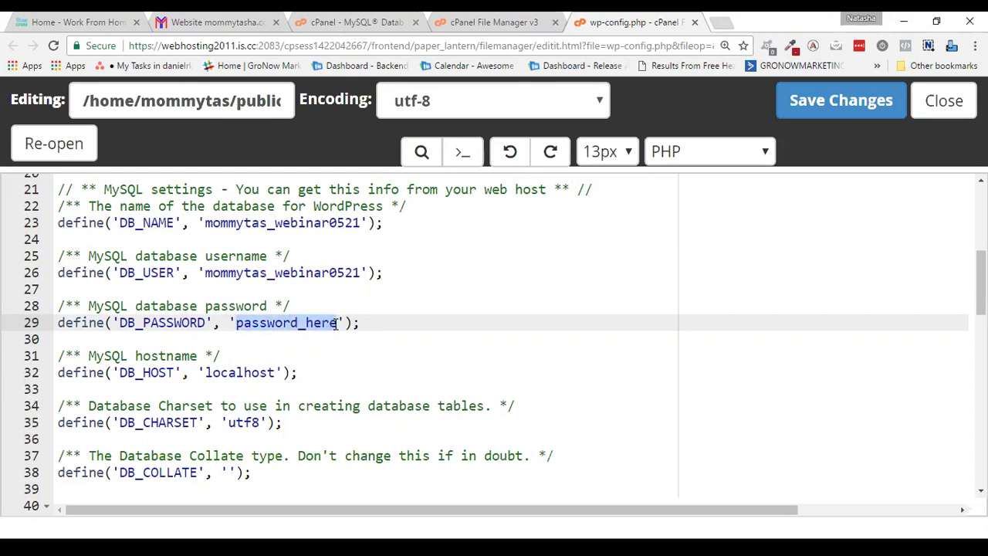
key("ctrl+v")
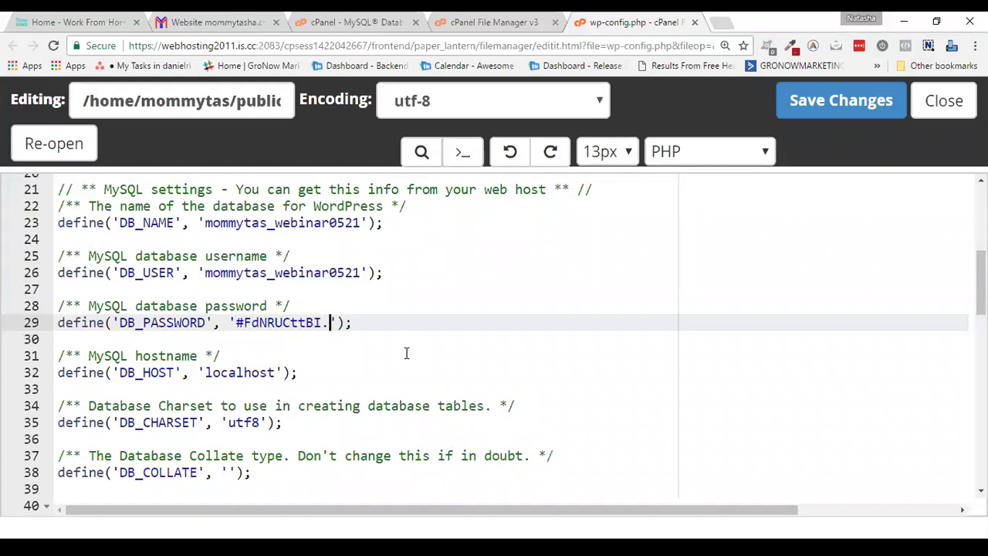
Step: Review the rest of wp-config.php, including the authentication keys and salts and the database table prefix
scroll(486, 317, "down", 4)
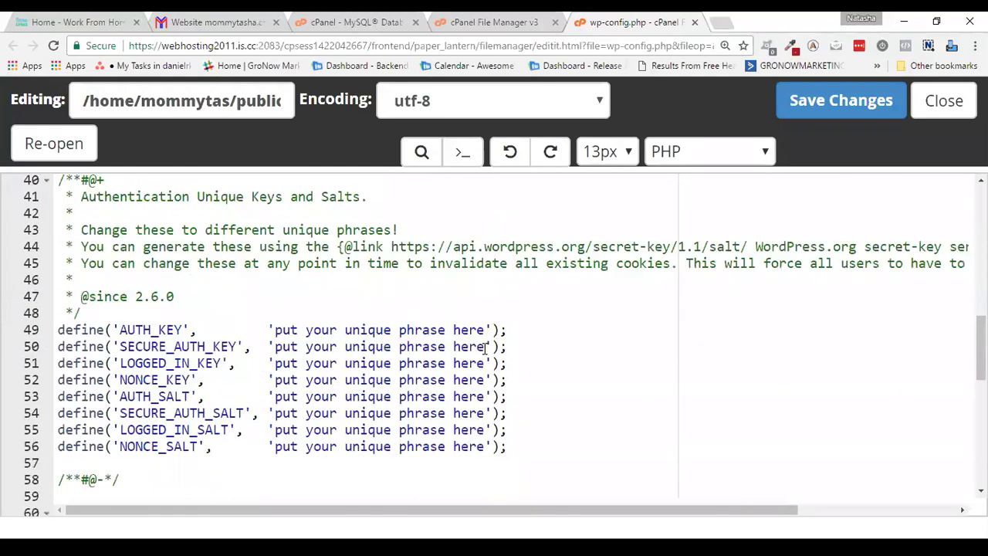
scroll(485, 348, "down", 2)
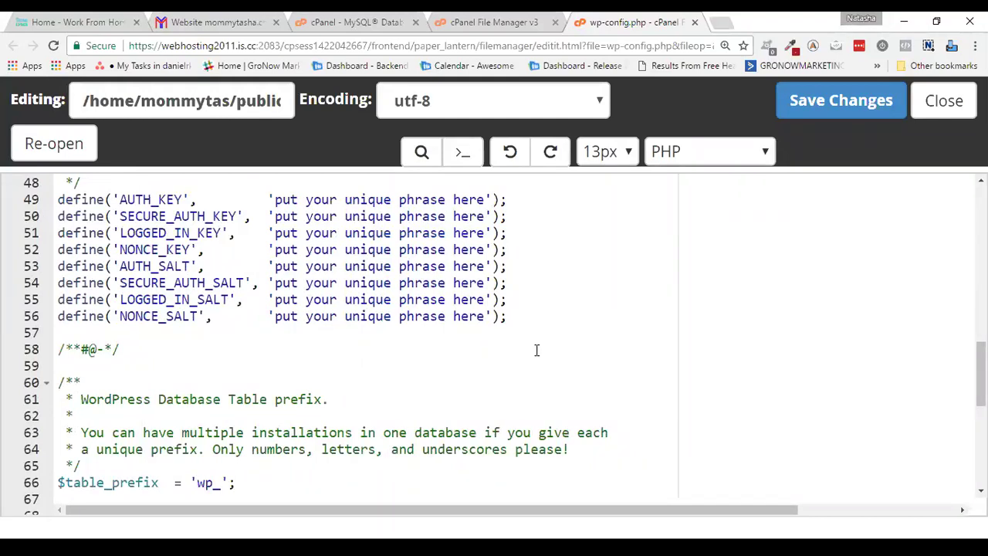
scroll(537, 350, "down", 3)
scroll(537, 351, "up", 12)
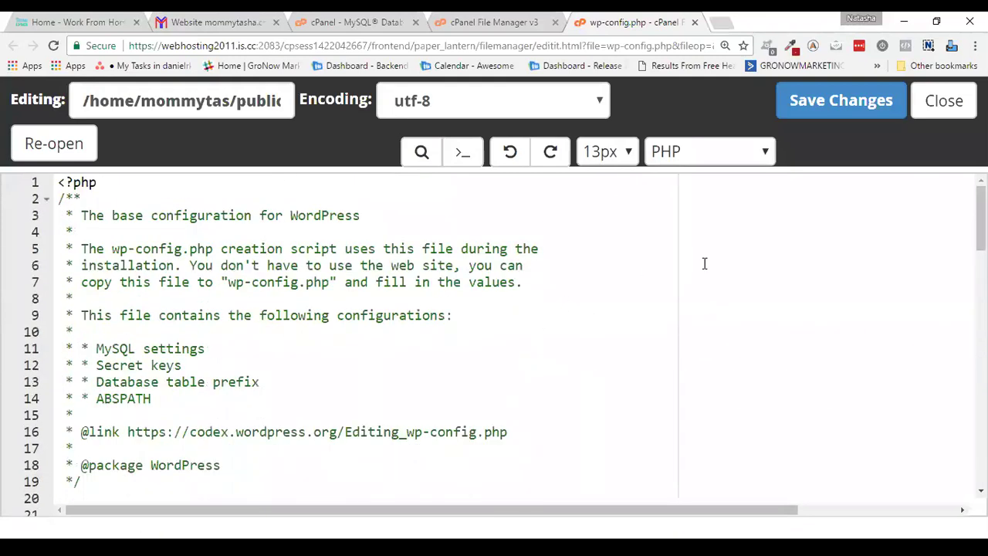
left_click(811, 108)
scroll(546, 280, "down", 9)
scroll(547, 280, "down", 4)
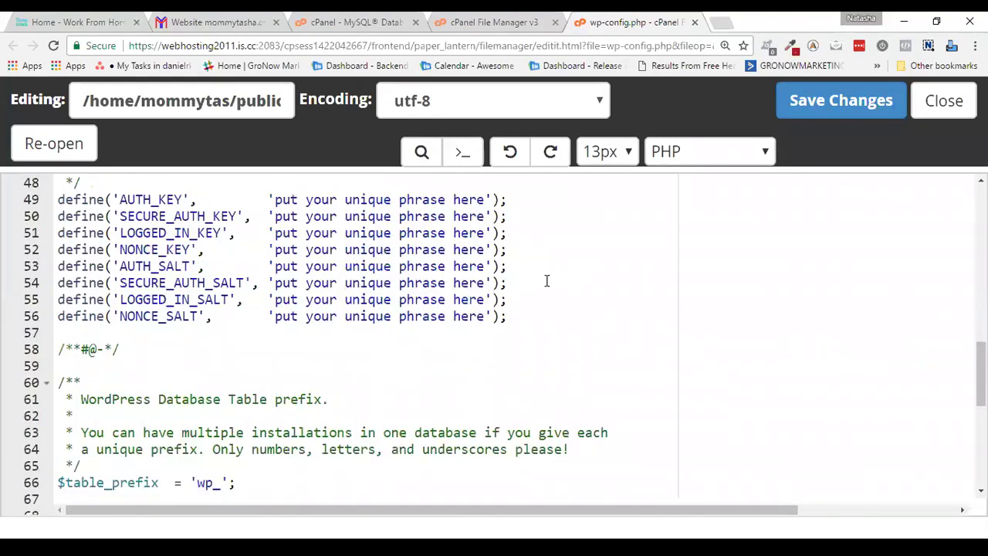
scroll(547, 280, "up", 4)
scroll(546, 281, "down", 10)
scroll(547, 281, "up", 4)
scroll(546, 281, "up", 18)
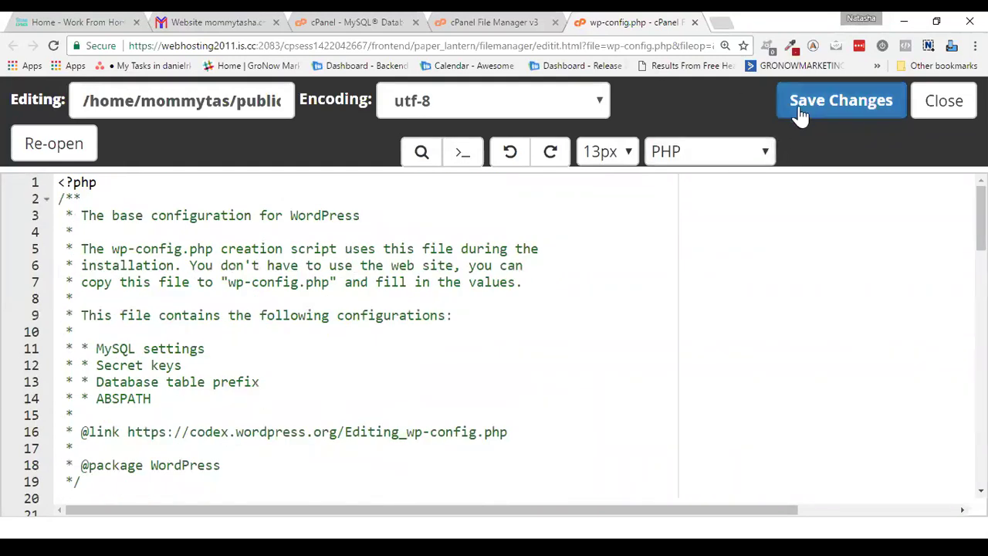
Step: Save the changes to wp-config.php and close the editor to return to the webinar0521 file list
left_click(803, 105)
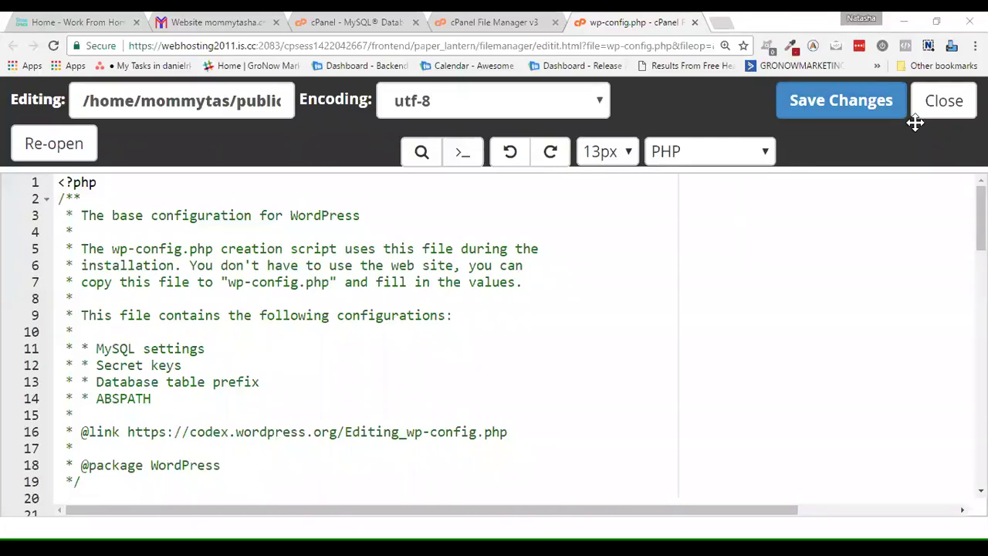
left_click(943, 101)
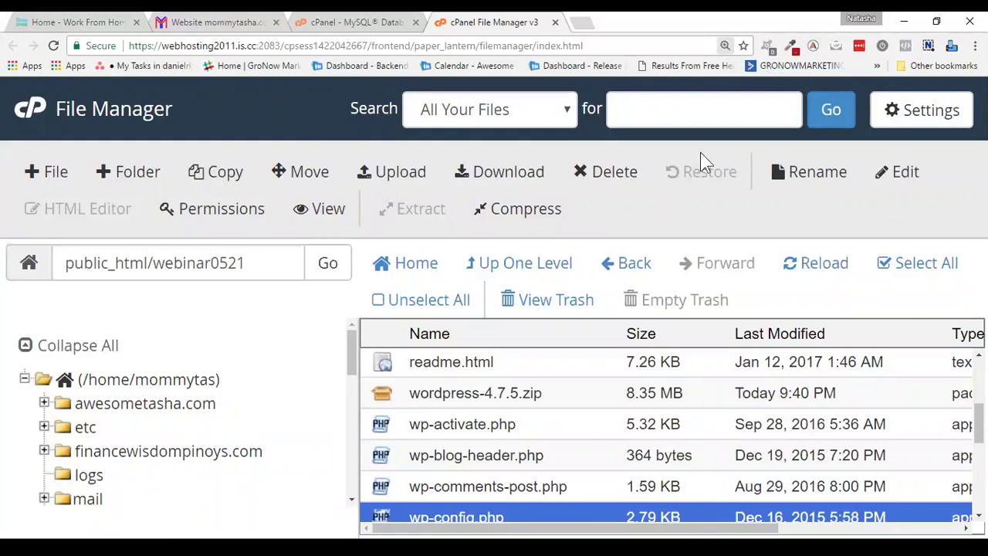
key("ctrl+minus")
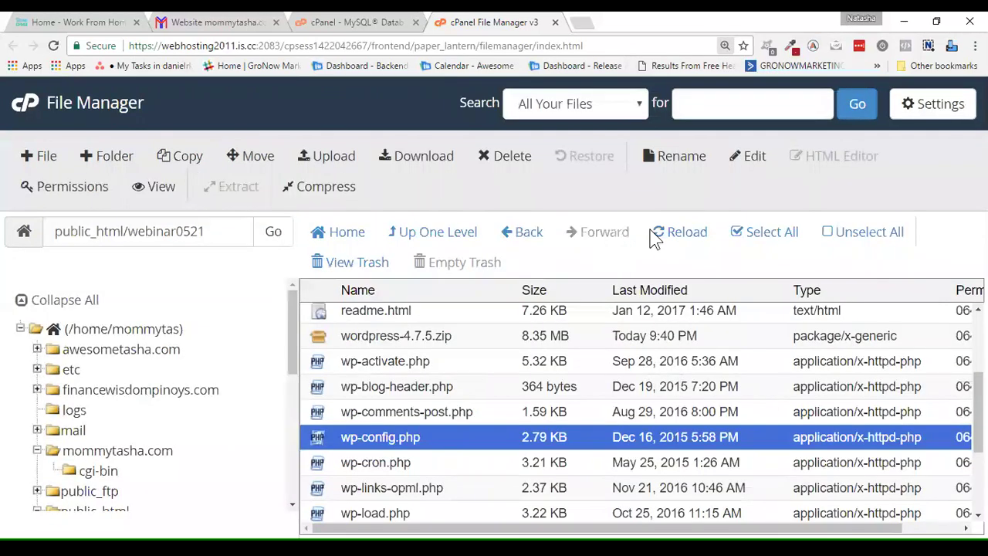
key("ctrl+minus")
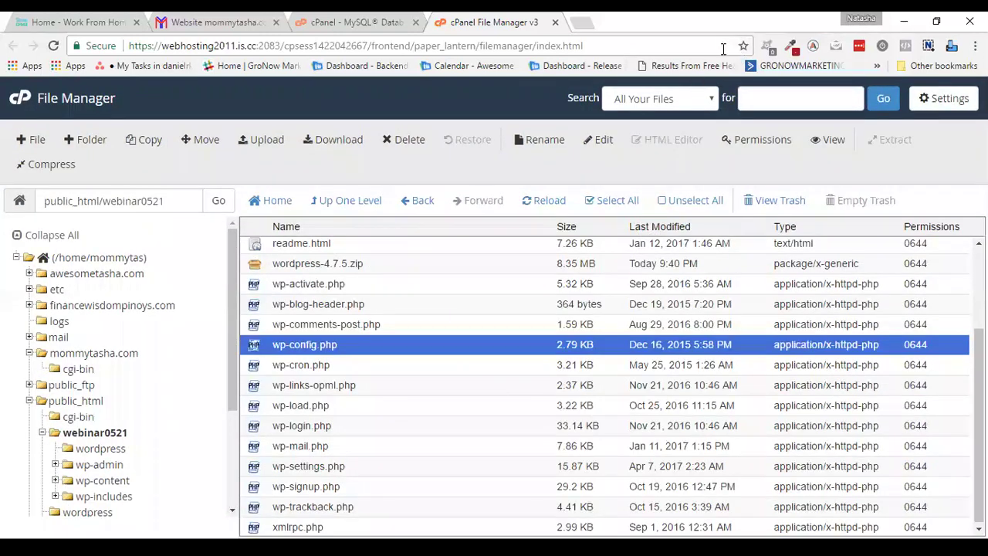
scroll(642, 242, "up", 2)
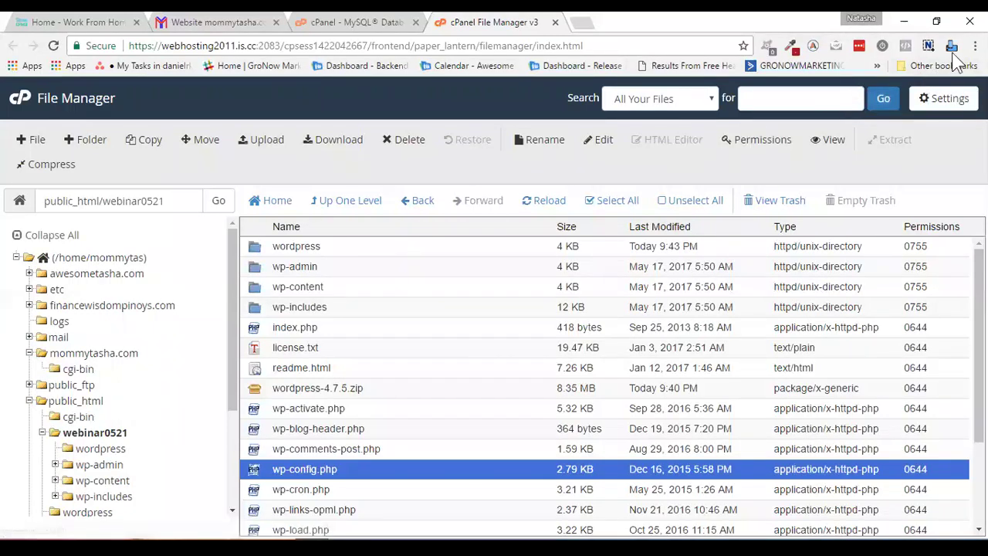
Step: Open mommytasha.com/webinar0521 in a new incognito window to start the WordPress site setup
left_click(975, 46)
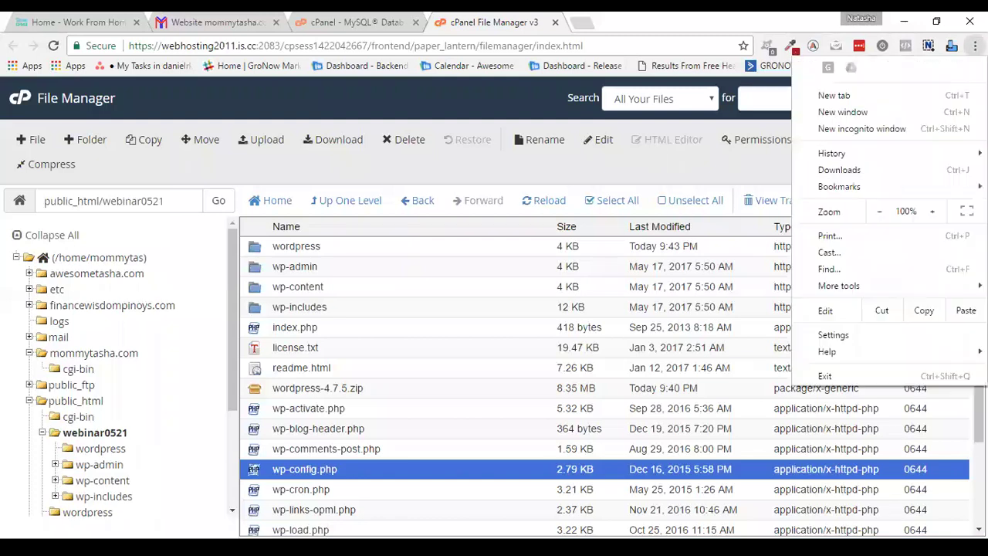
left_click(875, 133)
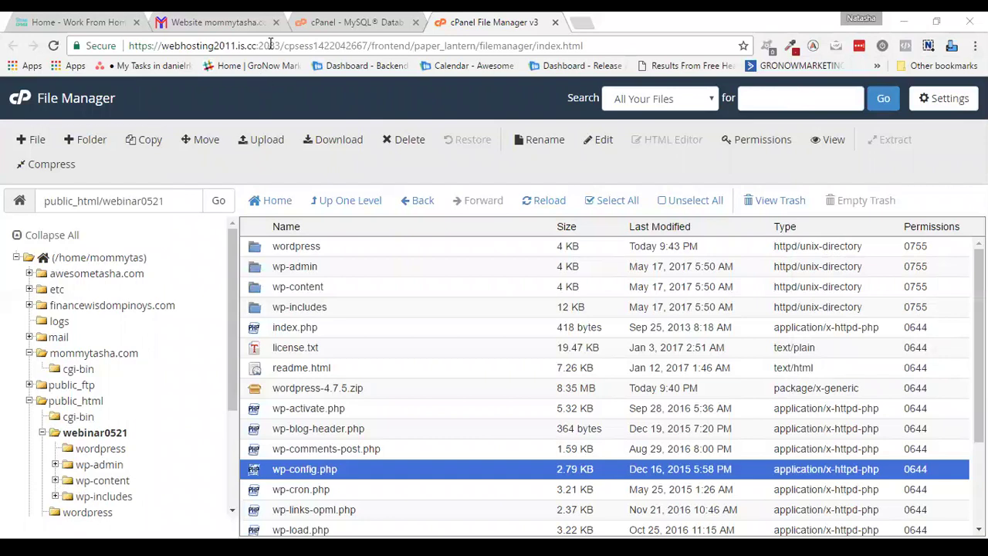
type("mommytash")
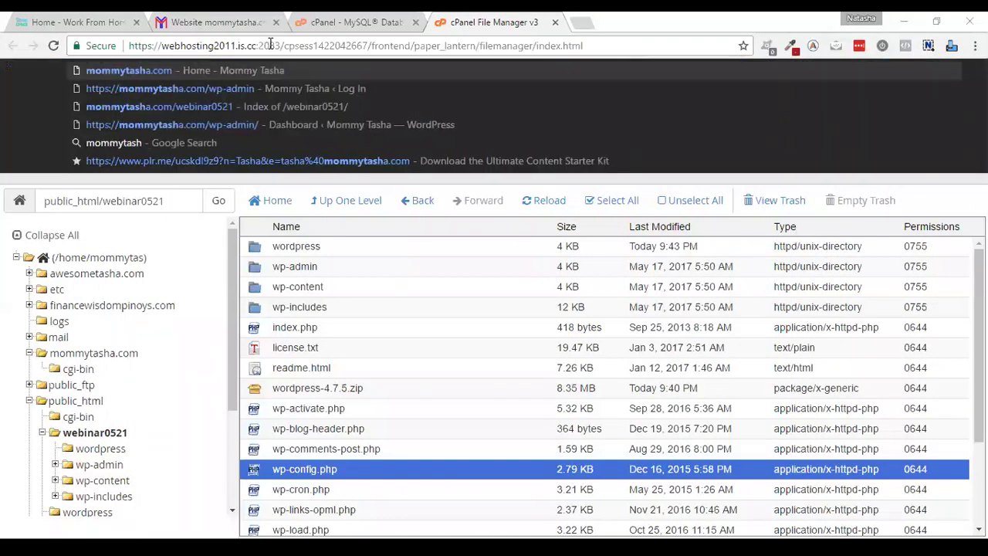
type("a.com/")
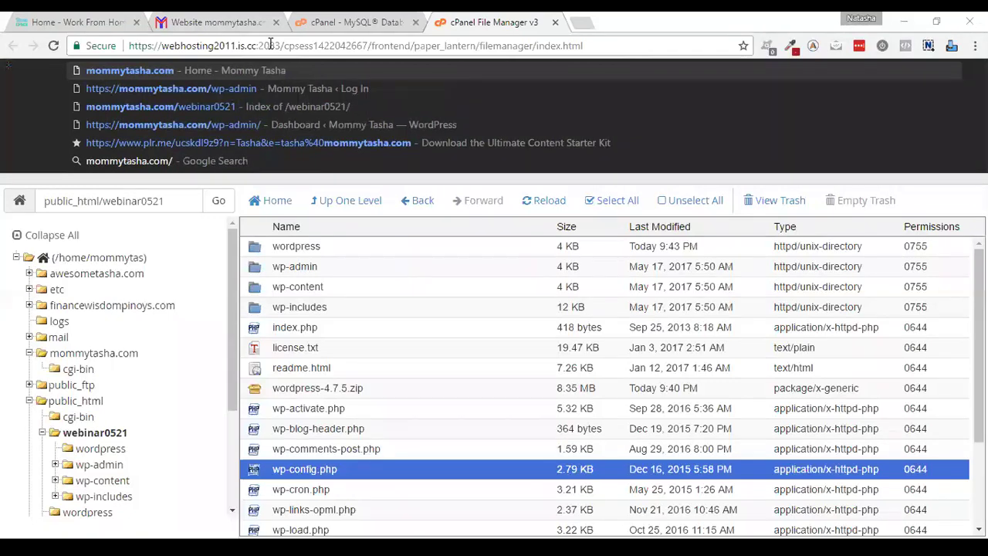
type("webinar")
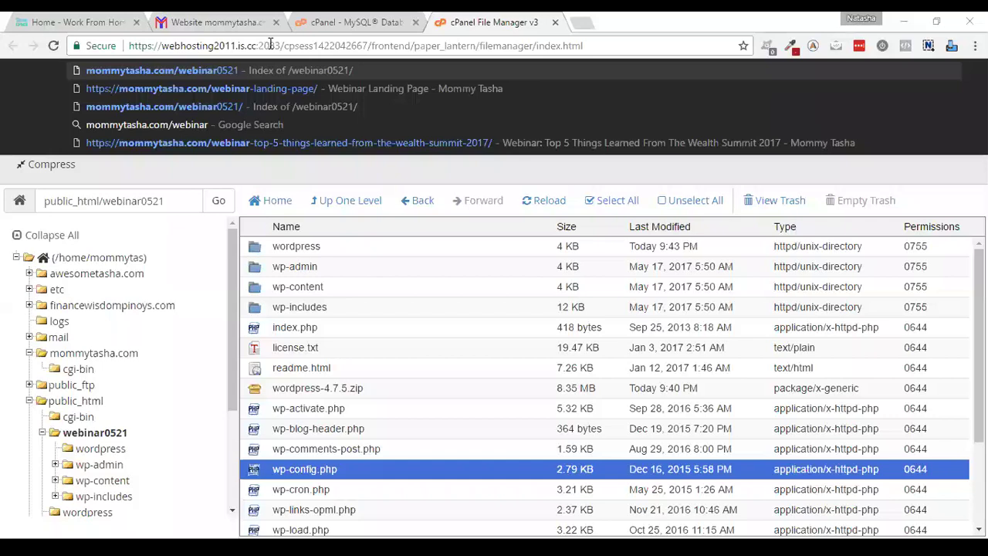
type("0521")
key("Escape")
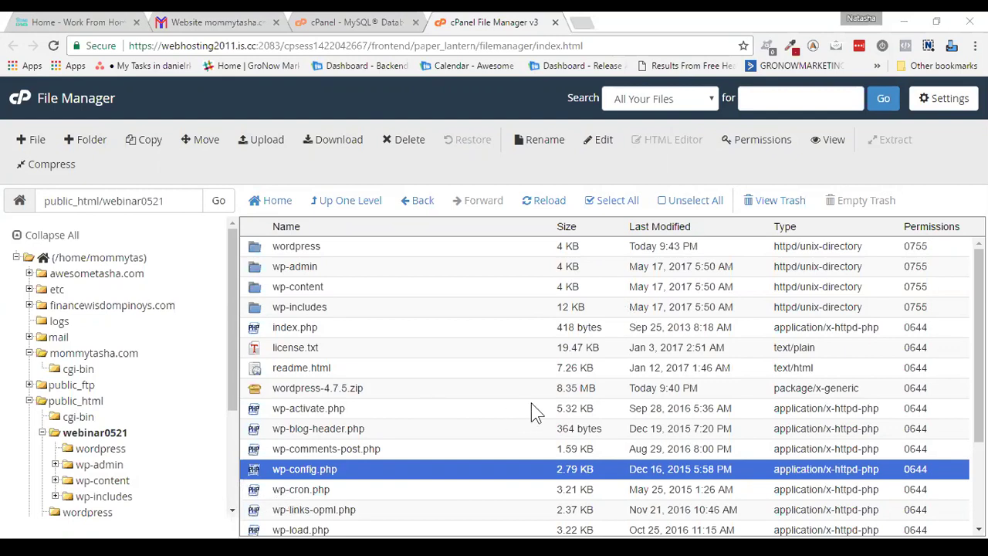
left_click(560, 478)
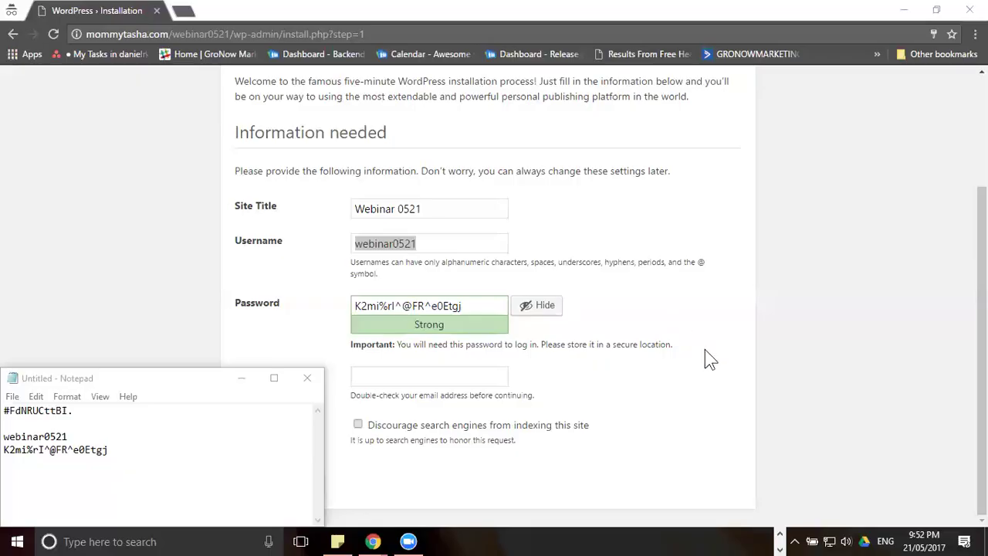
Step: Review the site title, username and password entered in the WordPress installation form
scroll(711, 359, "up", 2)
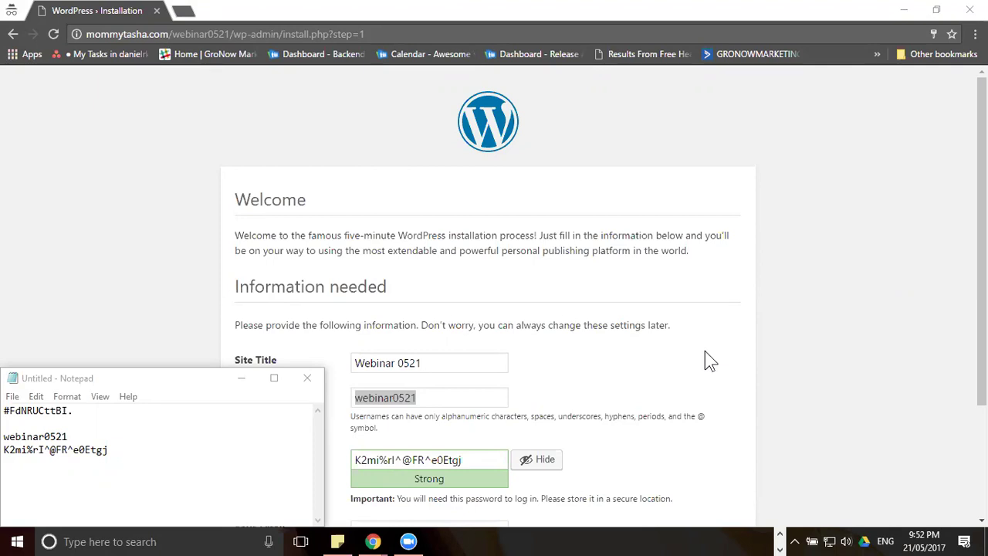
scroll(675, 192, "down", 2)
scroll(677, 199, "up", 2)
scroll(643, 186, "down", 1)
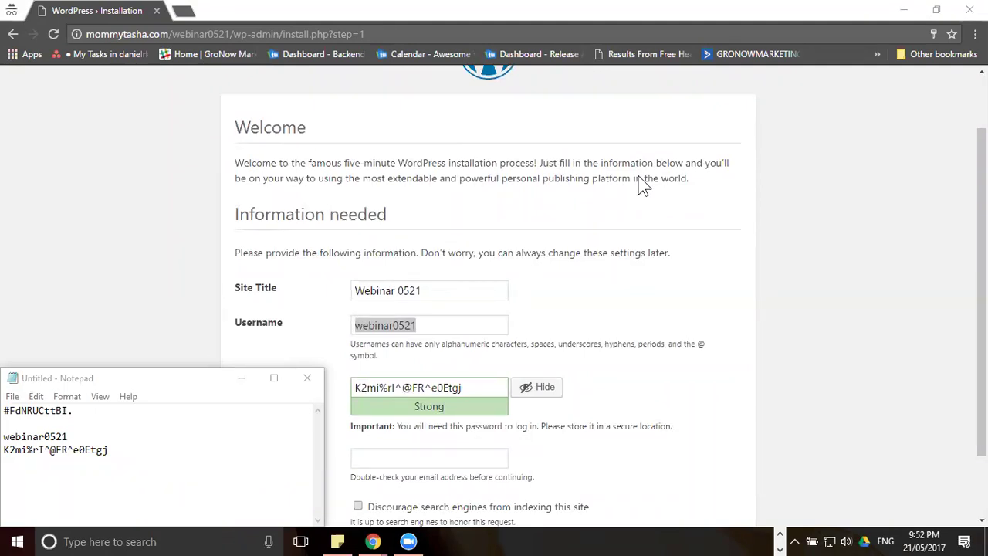
scroll(646, 215, "down", 1)
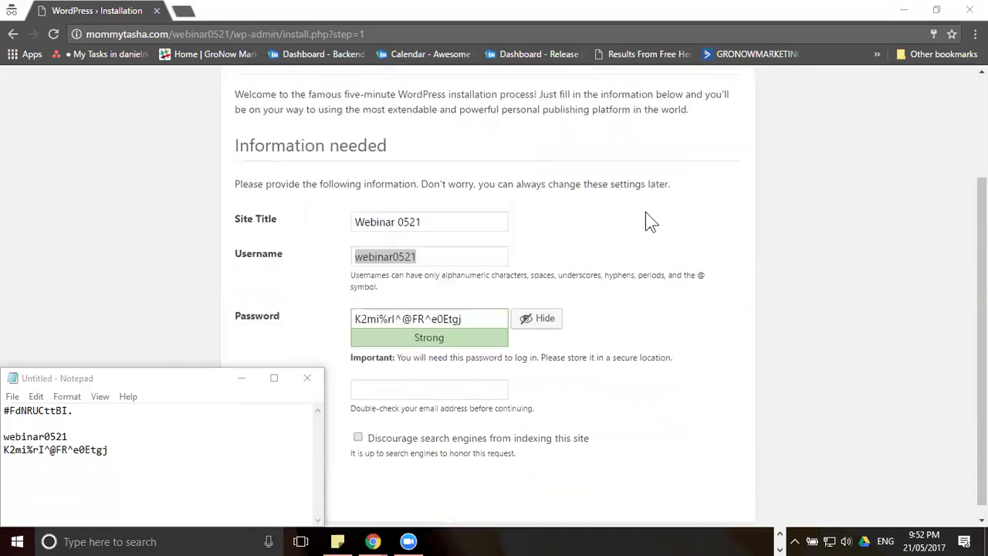
left_click(444, 209)
left_click(435, 244)
left_click(464, 306)
Step: Enter the site administrator's email address in the installation form
left_click(438, 374)
type("atash")
key("BackSpace")
key("BackSpace")
key("BackSpace")
key("BackSpace")
key("BackSpace")
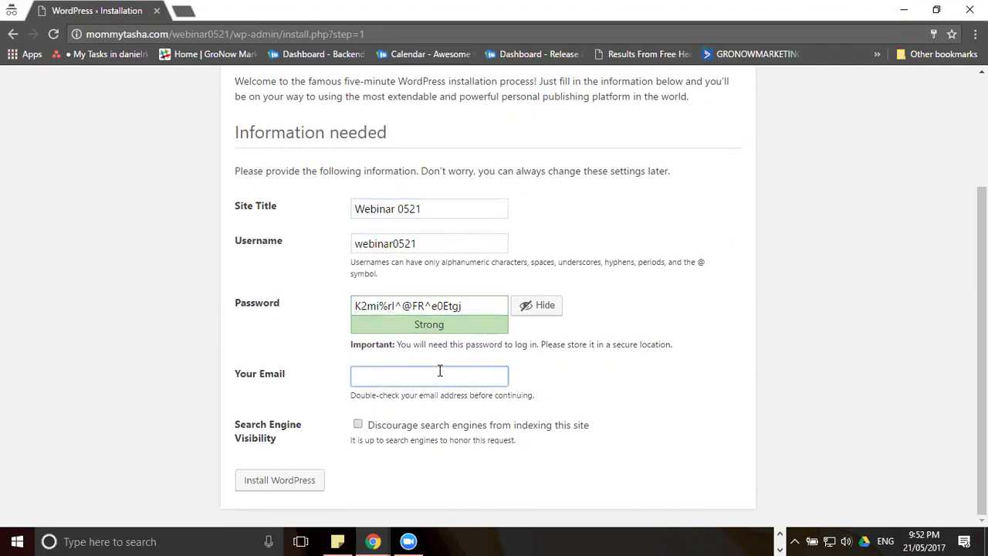
type("natasha")
key("Down")
key("Return")
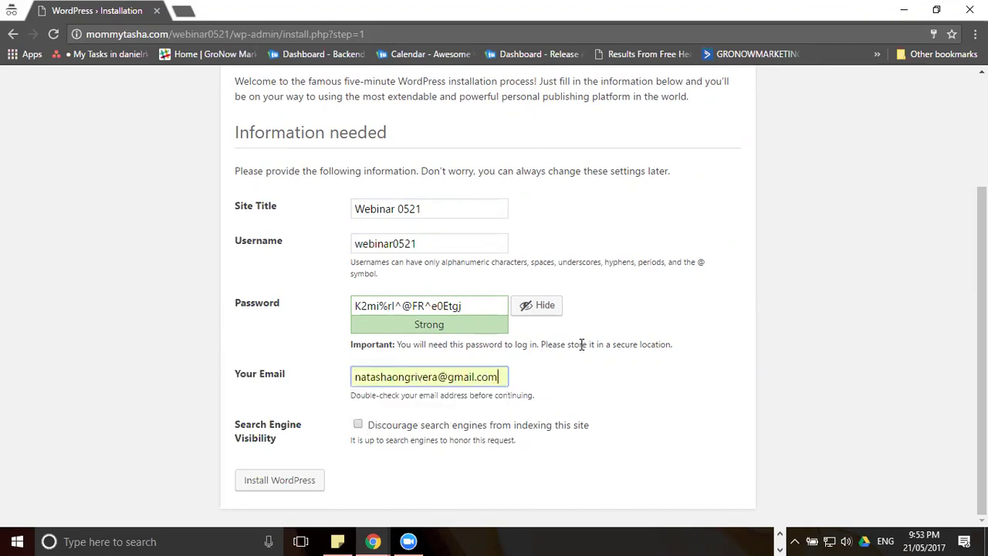
Step: Discourage search engines from indexing the site and run the WordPress installation
left_click(358, 433)
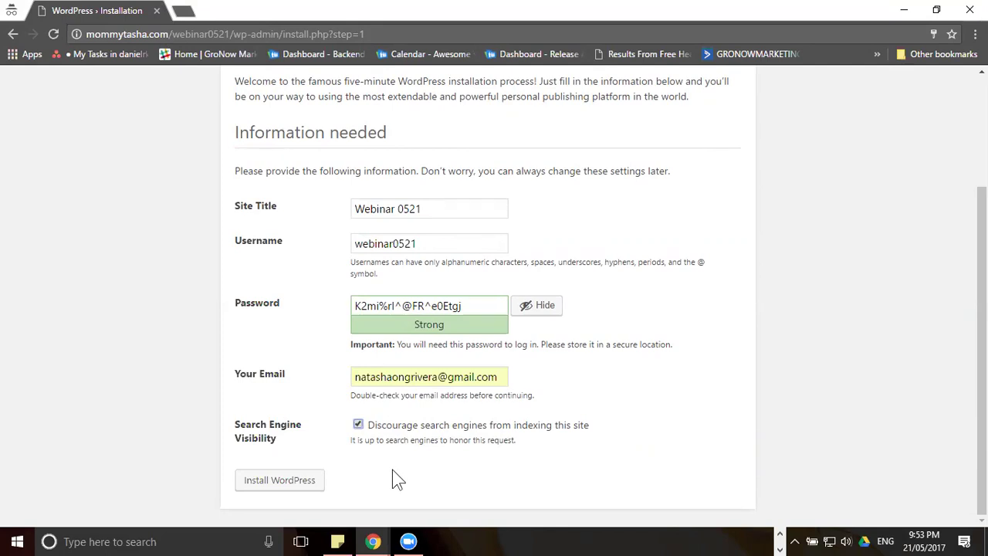
left_click(271, 484)
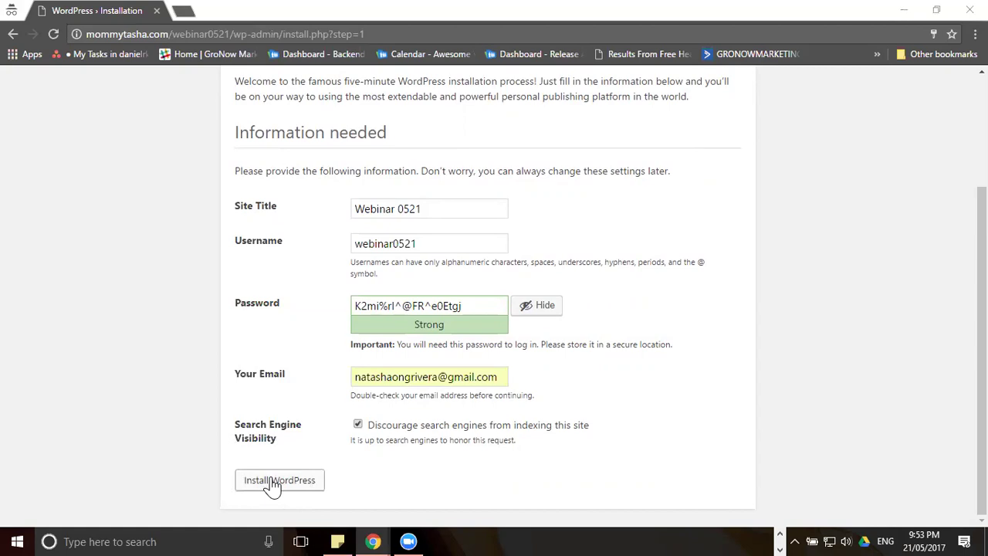
left_click(272, 484)
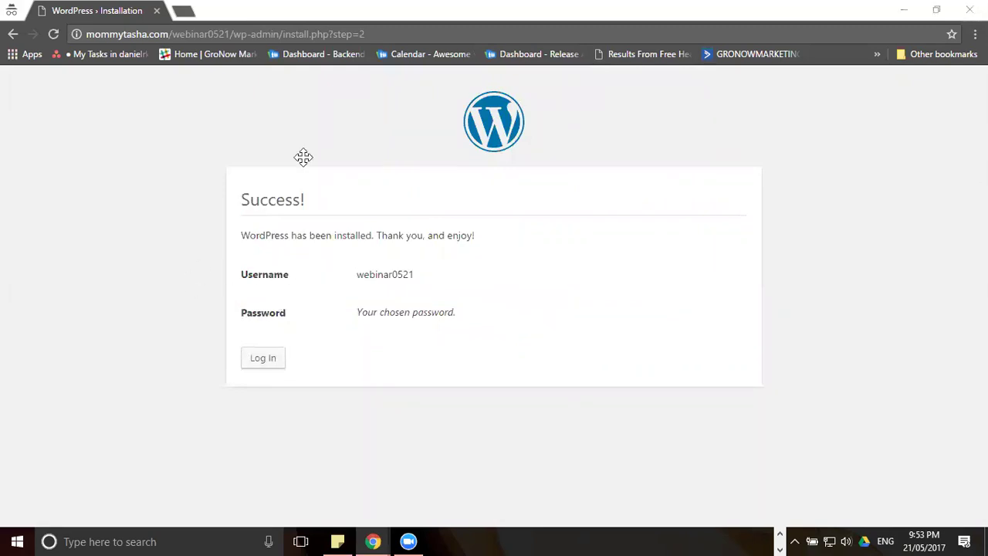
left_click_drag(242, 201, 488, 294)
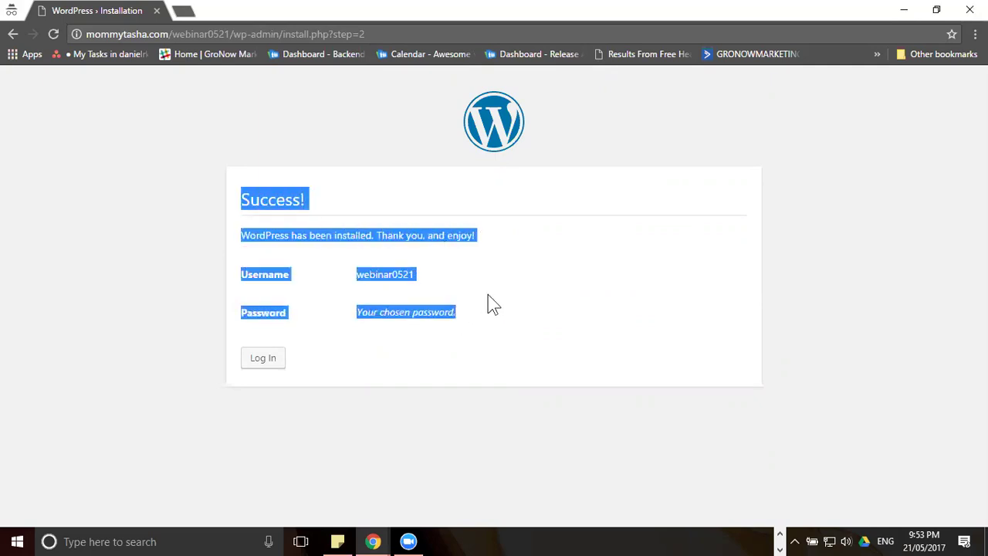
left_click(491, 304)
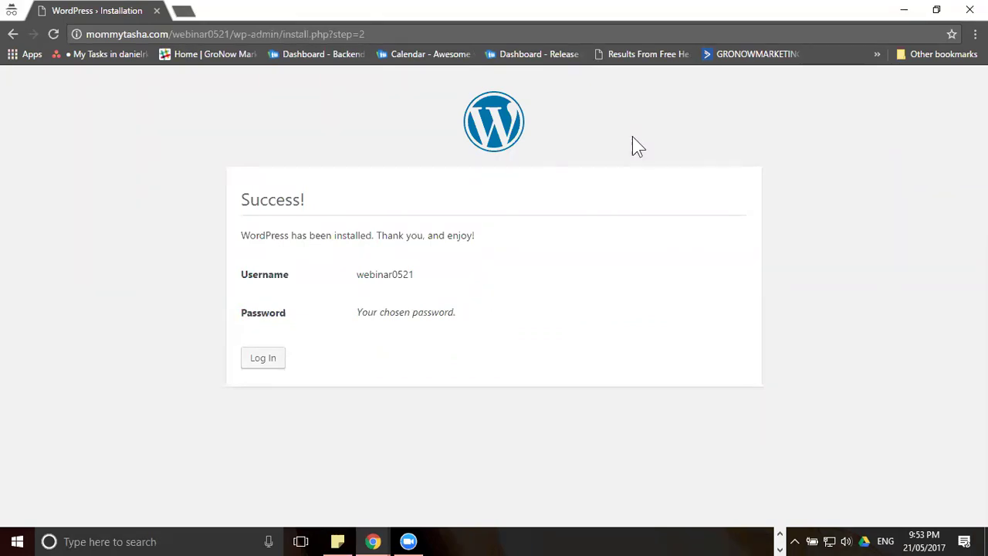
Step: Close the incognito window and open mommytasha.com/webinar0521 in a new tab of the regular browser window
left_click(970, 10)
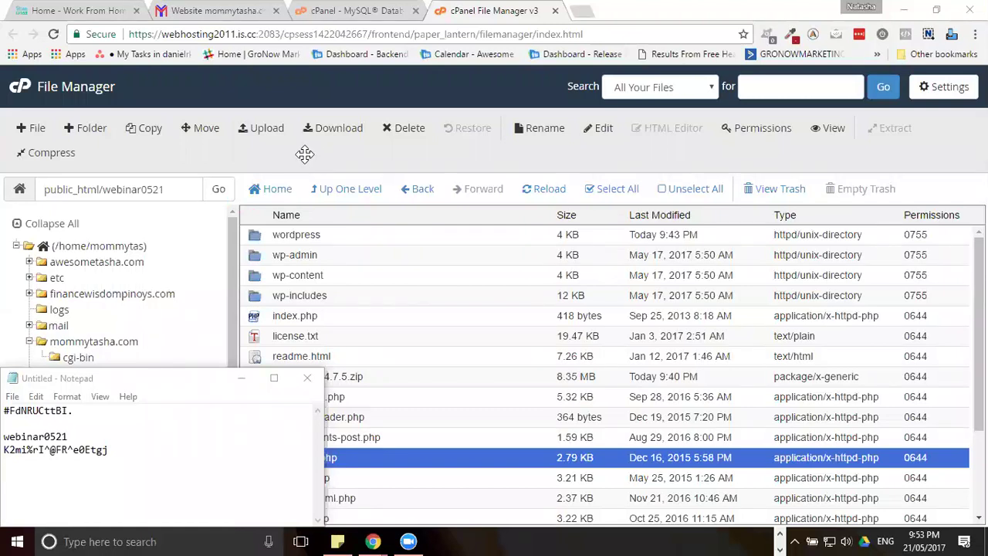
left_click(581, 12)
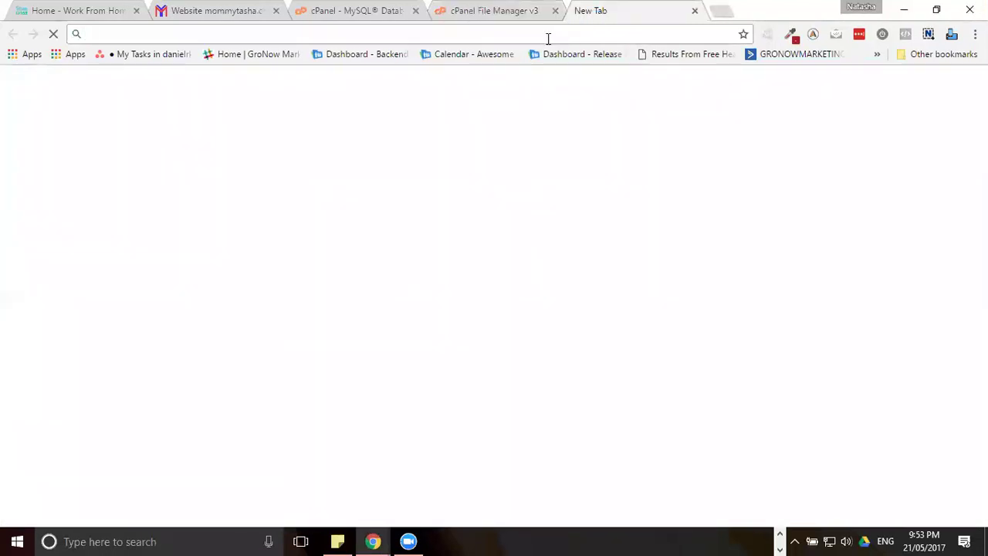
type("mommytasha.com")
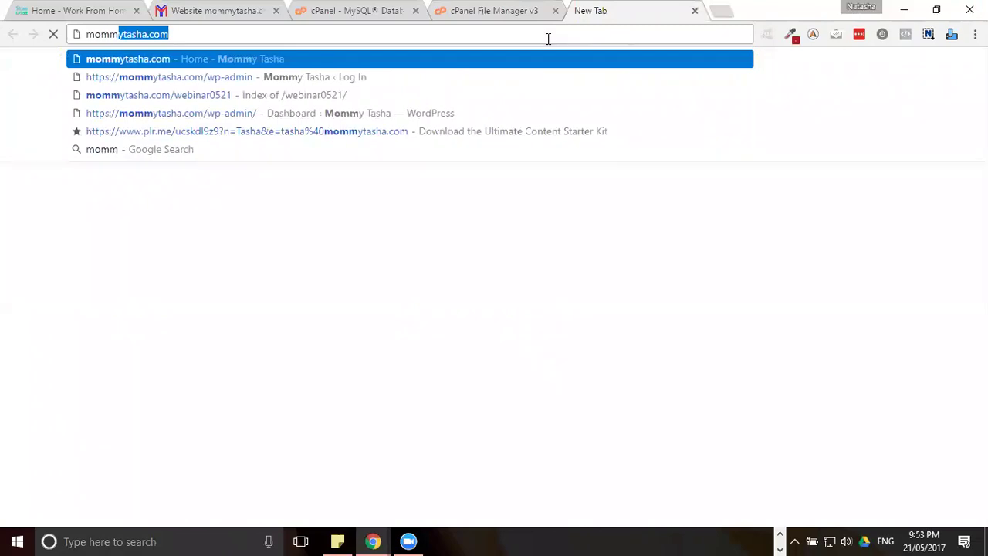
key("Right")
type("/")
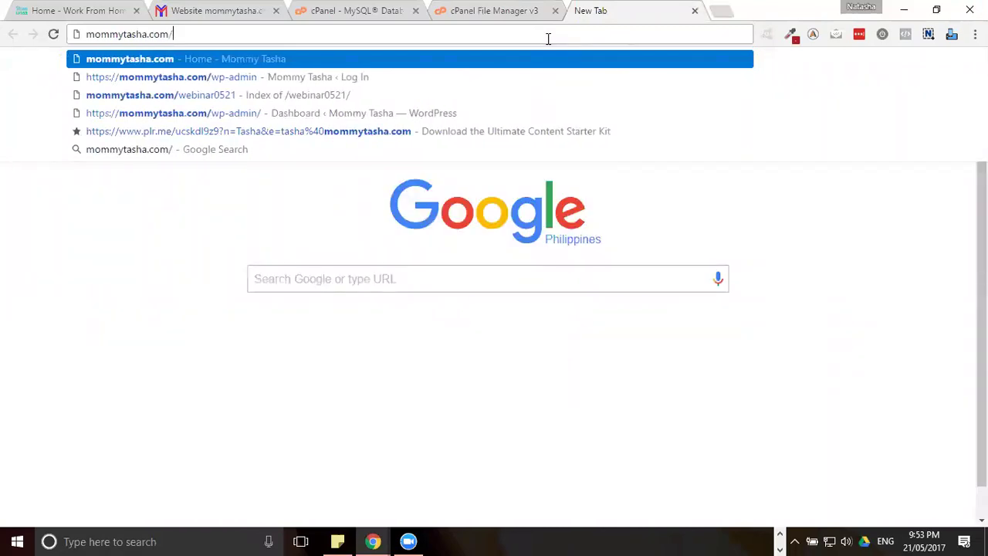
type("webinar0521")
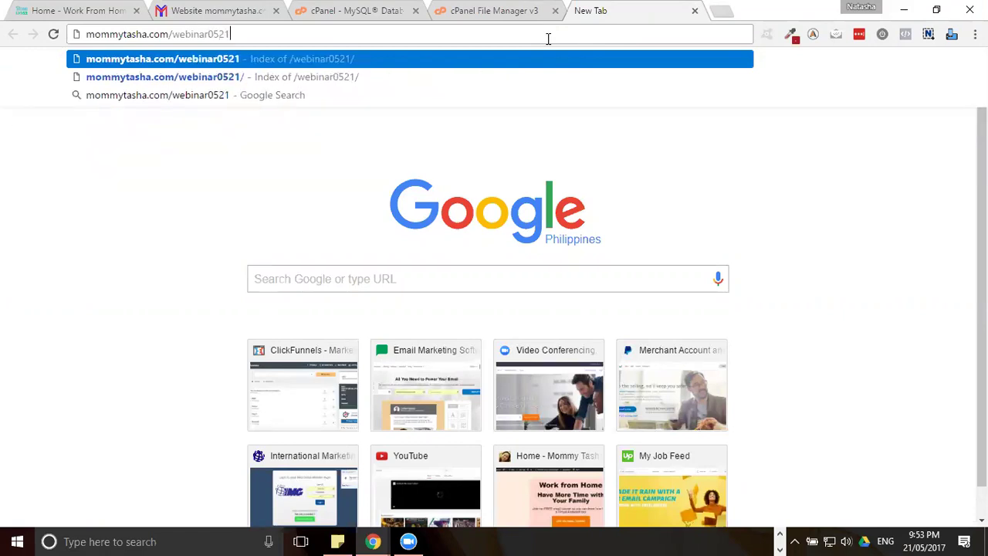
key("Return")
key("Return")
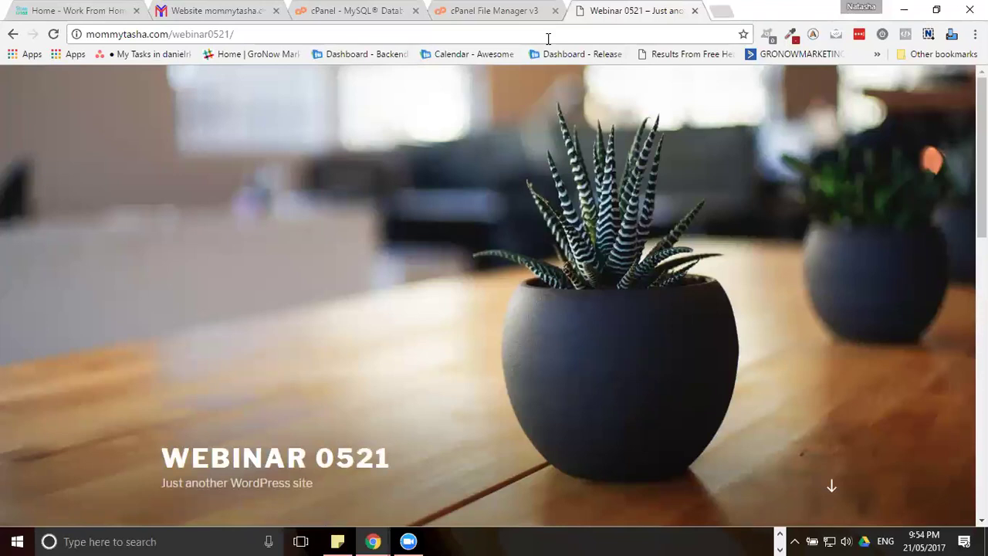
Step: Look over the new site's front page, including the header image, posts and sidebar
scroll(541, 352, "up", 6)
scroll(561, 216, "down", 1)
scroll(562, 216, "up", 1)
scroll(572, 227, "down", 4)
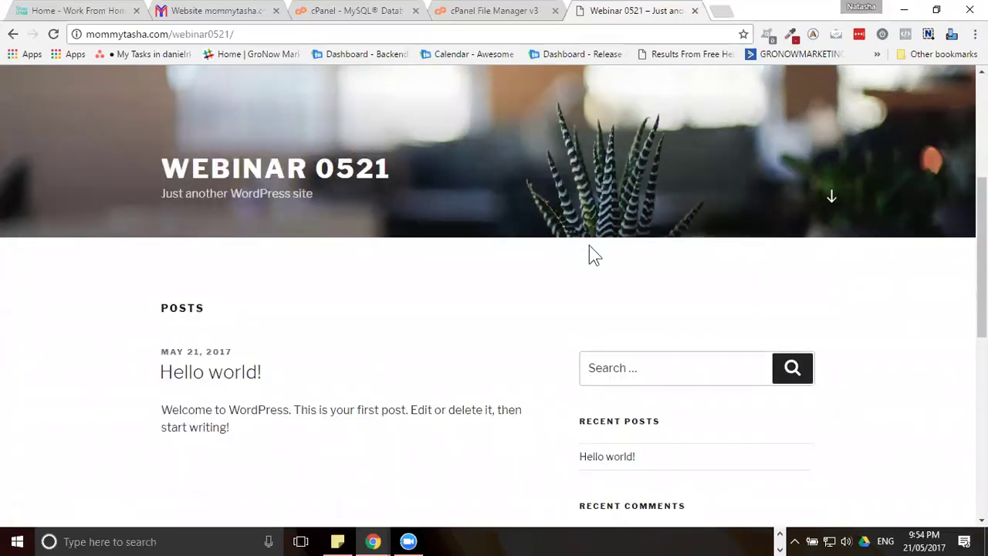
scroll(589, 245, "up", 4)
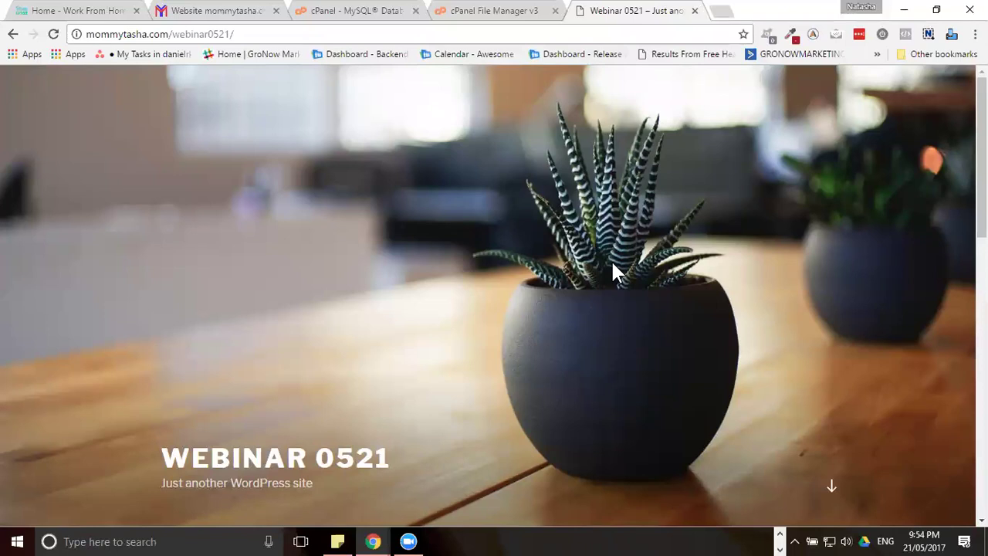
scroll(638, 258, "down", 3)
scroll(638, 258, "up", 3)
scroll(679, 240, "down", 5)
scroll(679, 245, "up", 4)
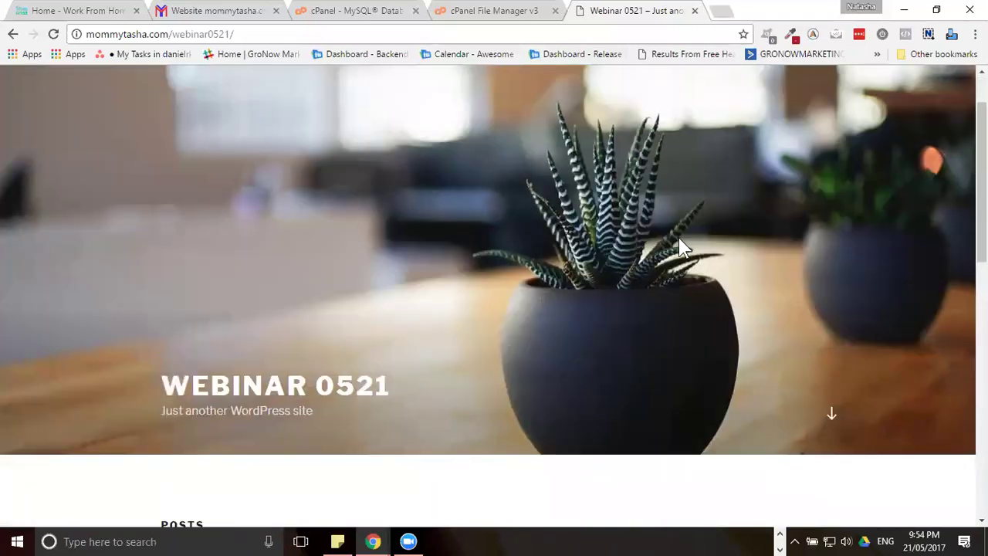
scroll(679, 245, "up", 1)
Step: Open the site's WordPress login page by adding wp-admin to its address
left_click(257, 33)
left_click(257, 34)
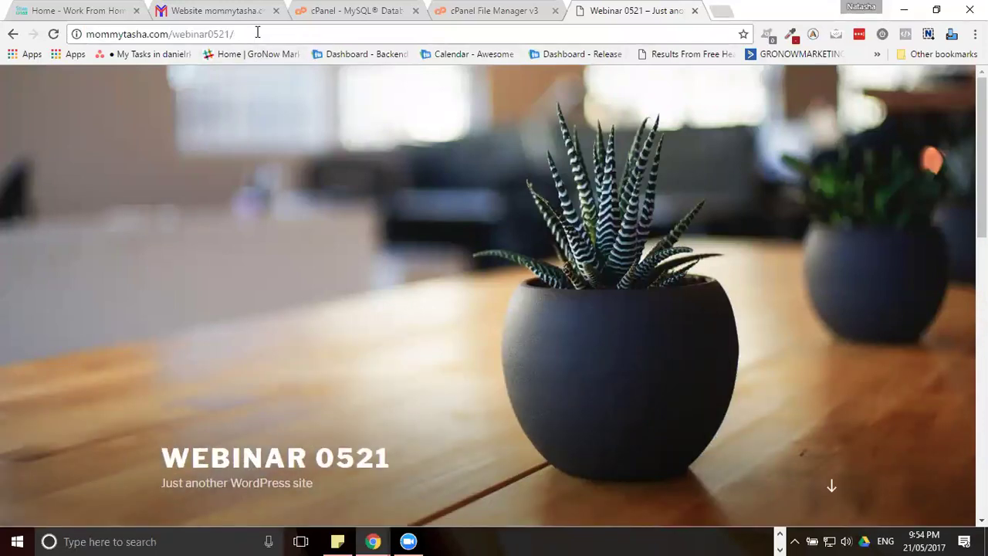
type("wp")
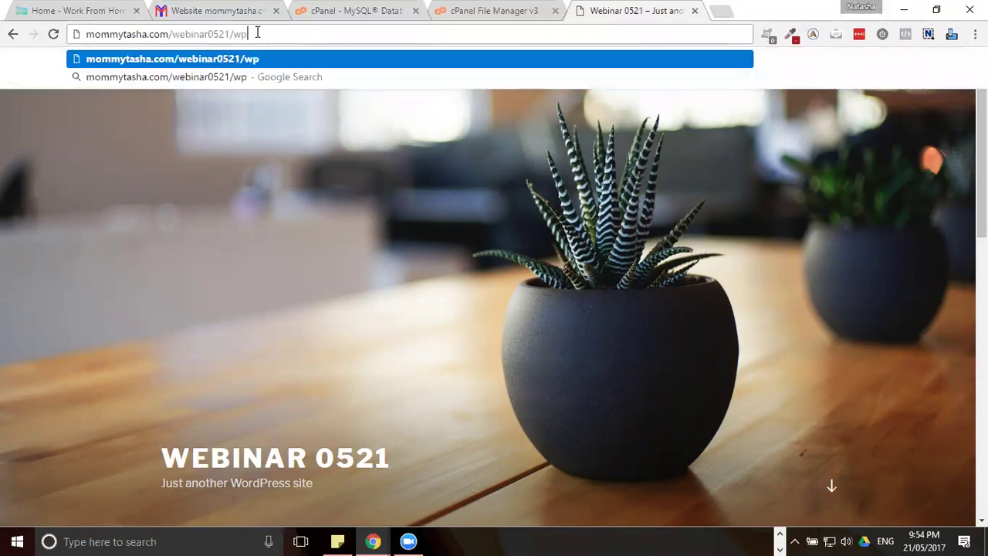
type("-admin")
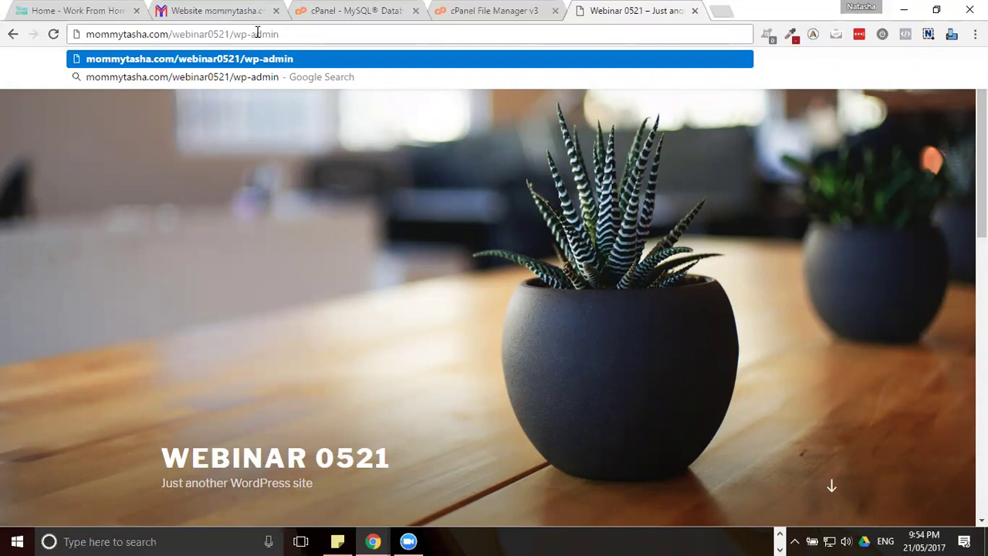
key("Return")
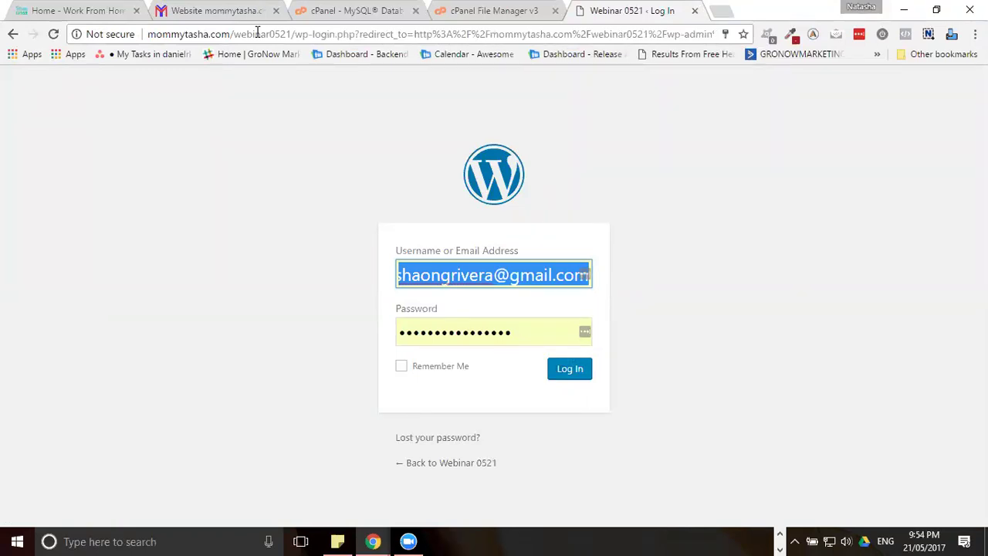
Step: Copy the WordPress admin password from the Notepad note for use on the login page
left_click(302, 312)
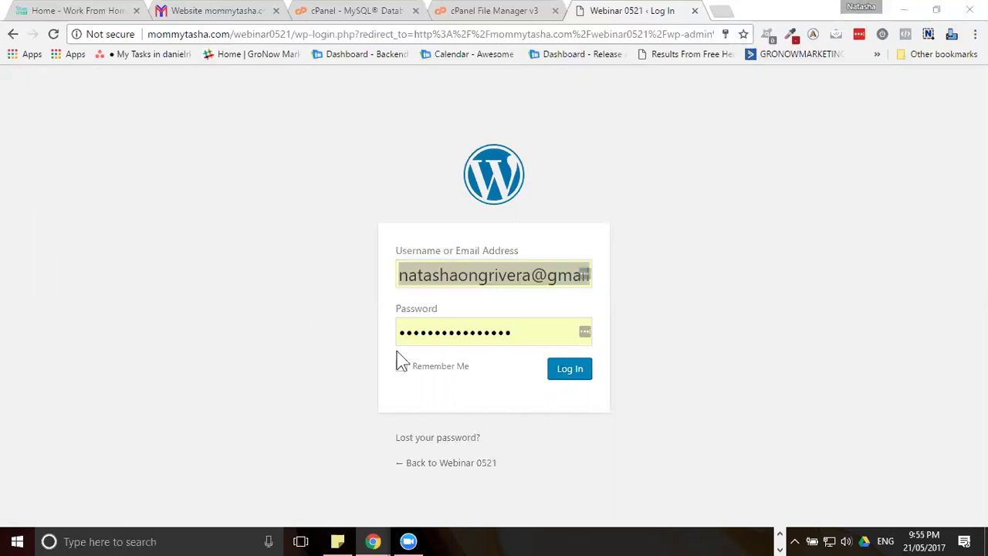
left_click(438, 278)
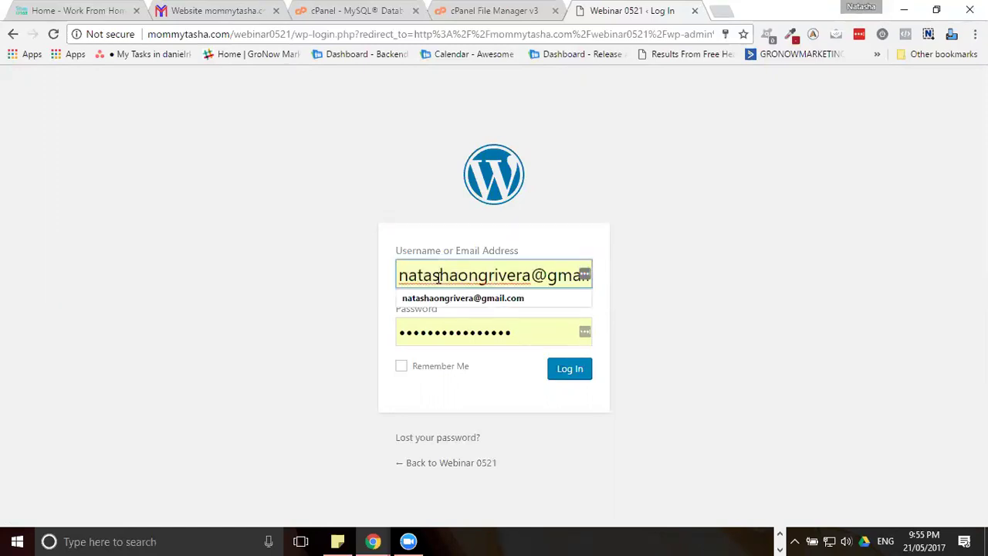
left_click(533, 331)
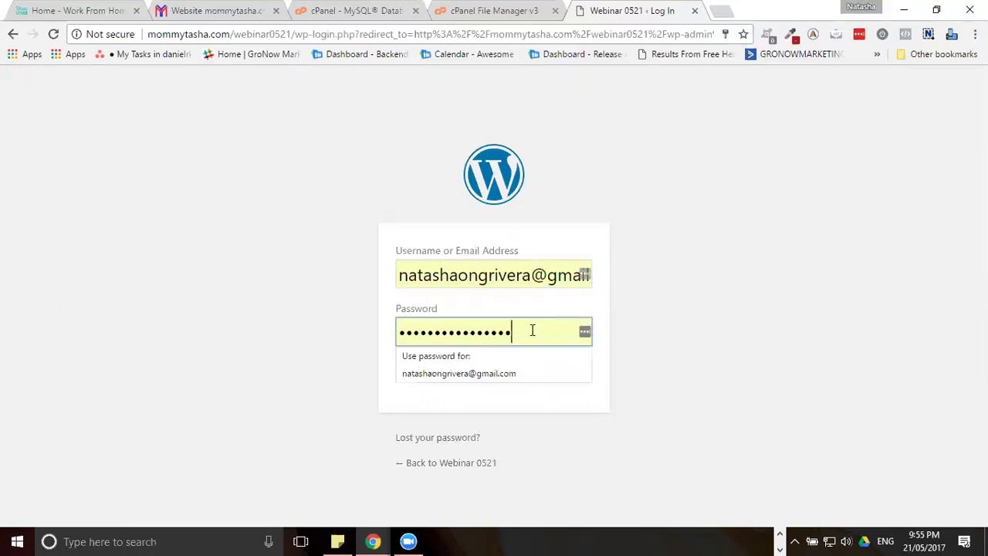
left_click(778, 538)
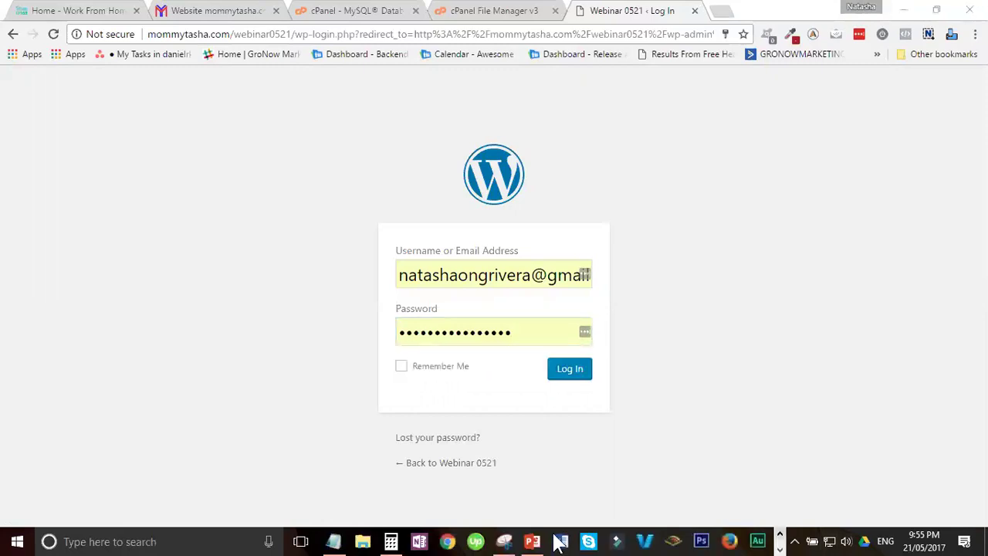
left_click(334, 541)
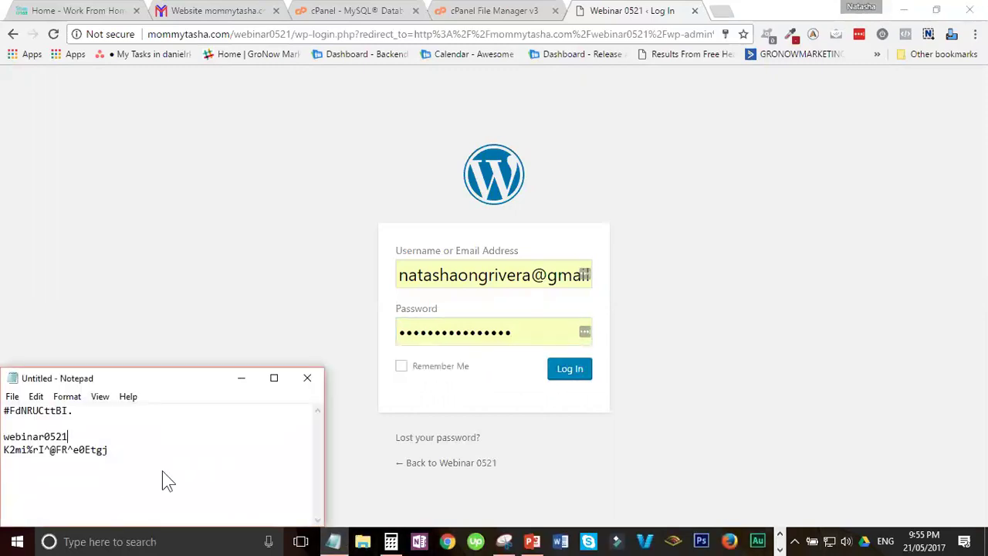
left_click_drag(112, 449, 26, 451)
left_click(119, 449)
left_click_drag(118, 449, 2, 451)
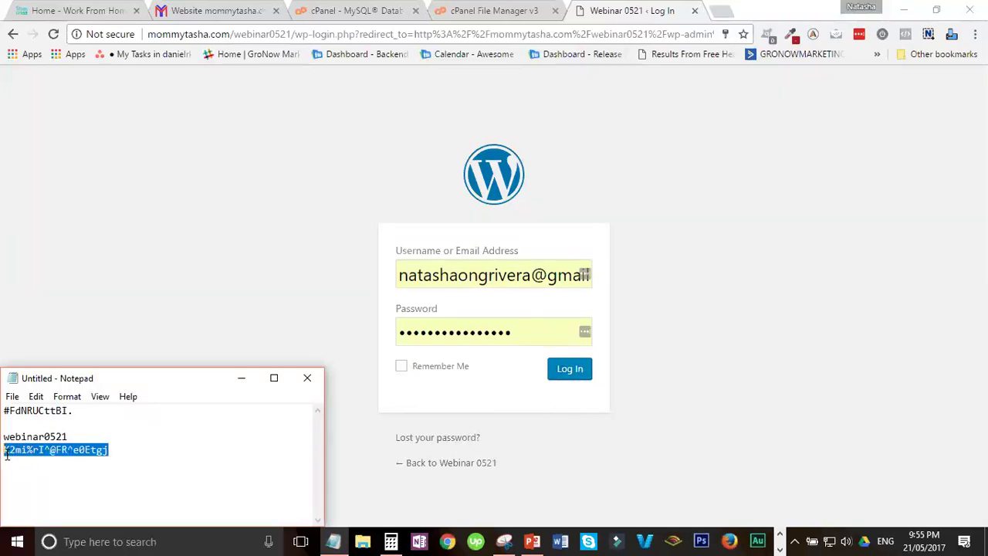
Step: Replace the filled-in login password with the copied admin password and log in to the WordPress admin area
left_click(473, 332)
double_click(473, 332)
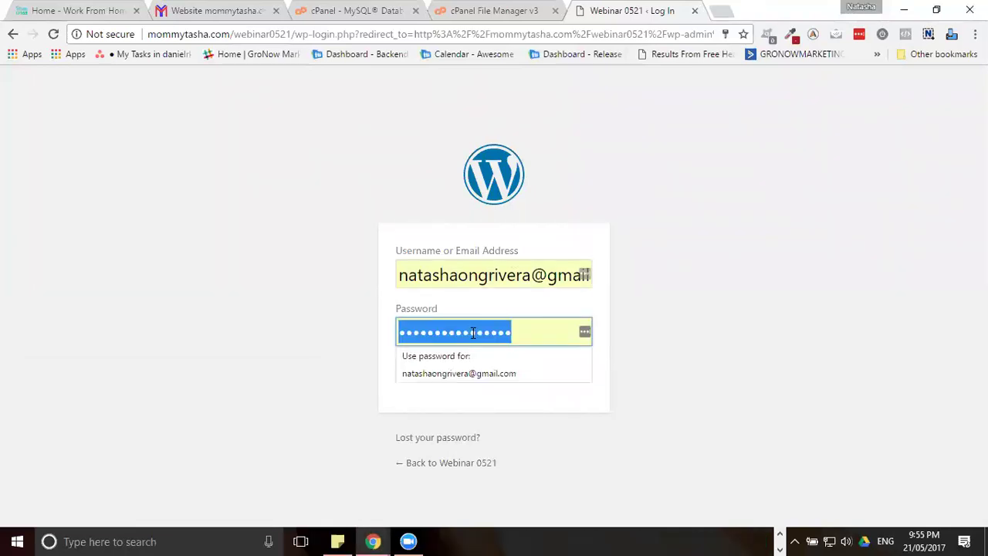
key("ctrl+v")
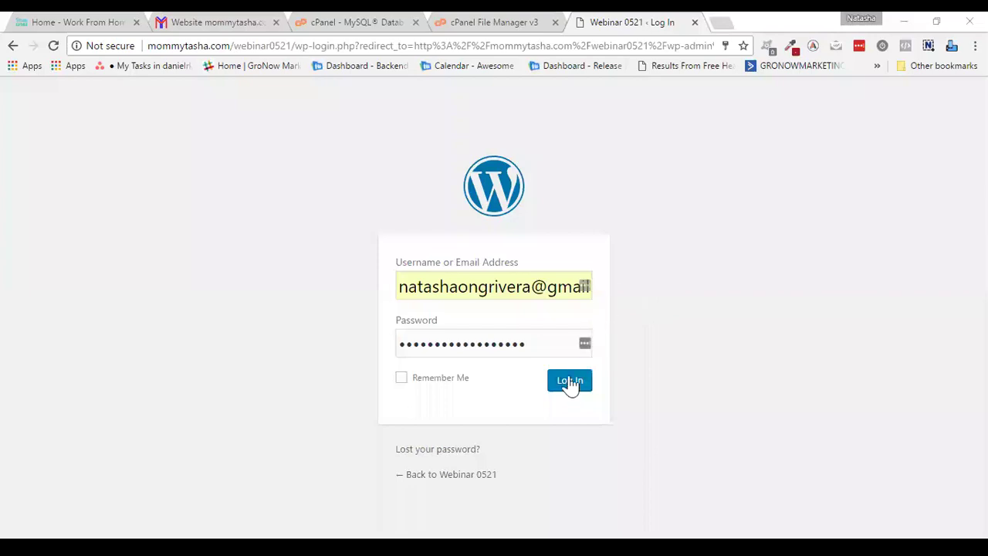
left_click(570, 388)
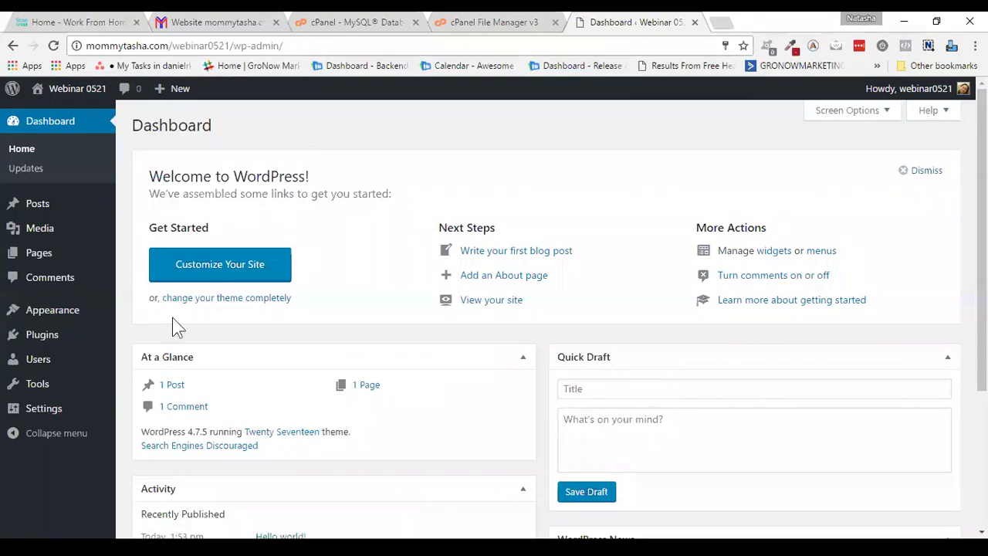
Step: Open an empty browser tab, and start a new page in the WordPress admin area
left_click(852, 189)
left_click(718, 23)
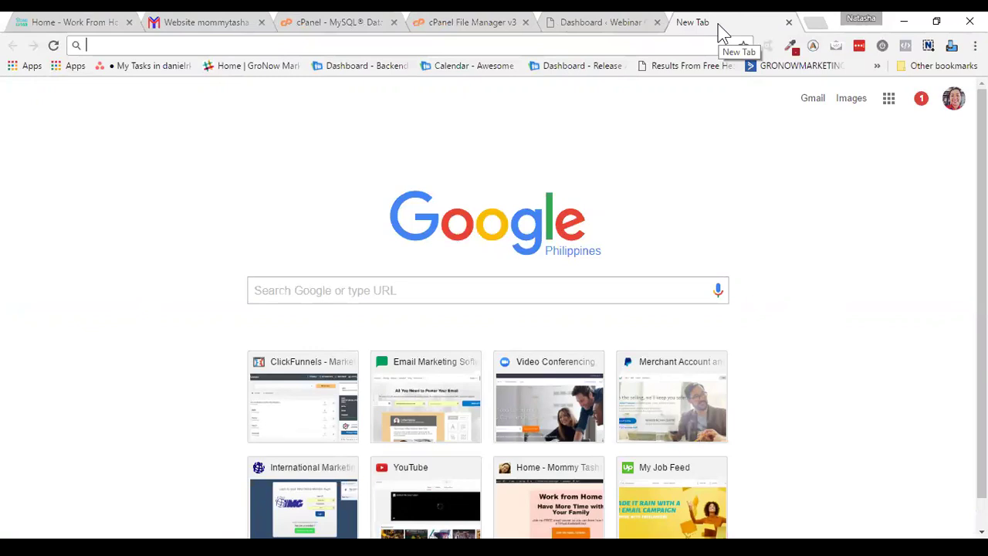
left_click(572, 26)
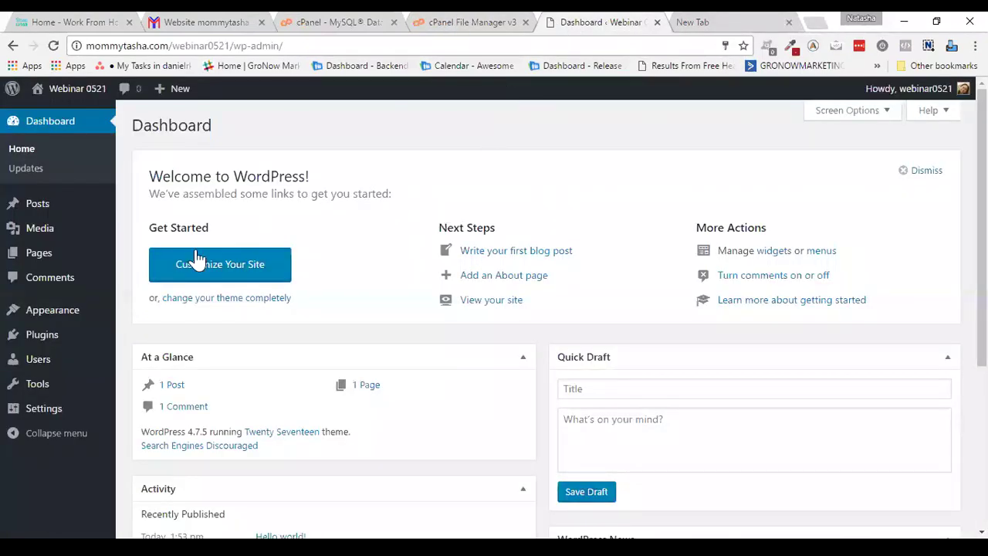
mouse_move(14, 253)
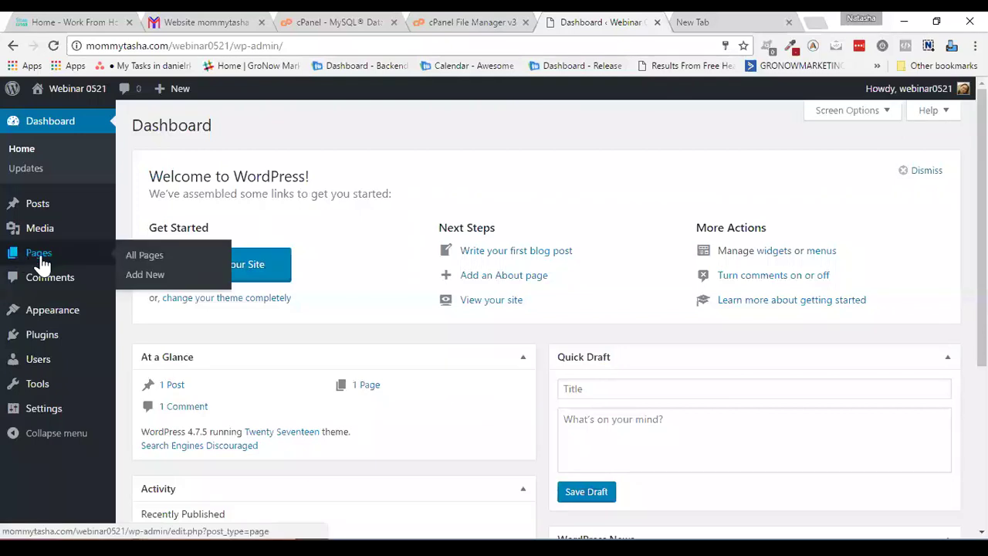
left_click(151, 280)
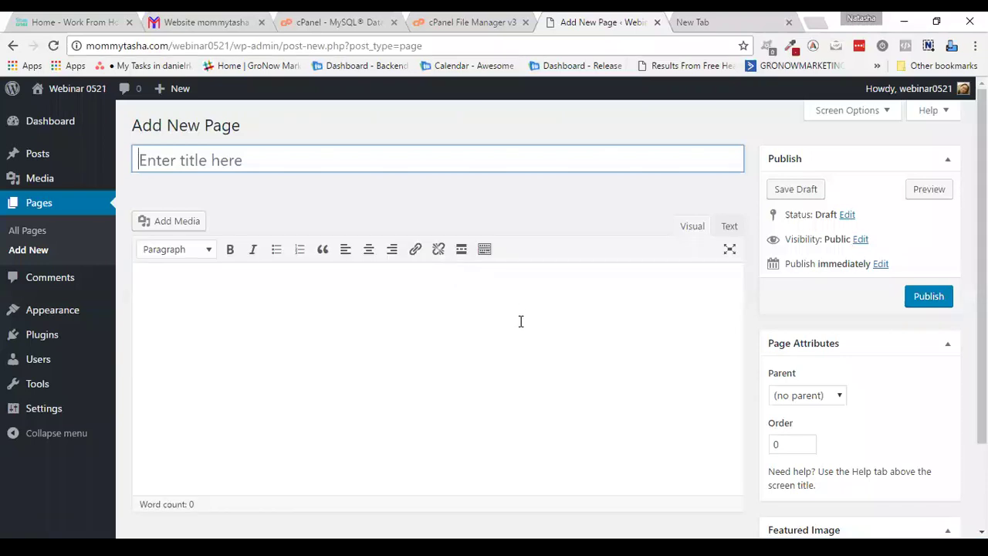
Step: Show the second row of formatting tools in the new page's editor
scroll(520, 322, "down", 3)
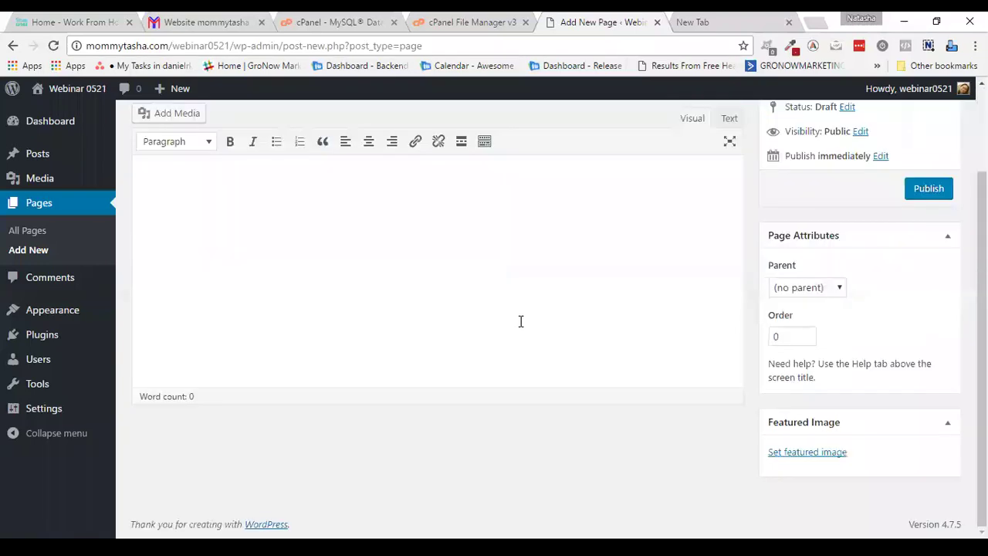
left_click(485, 146)
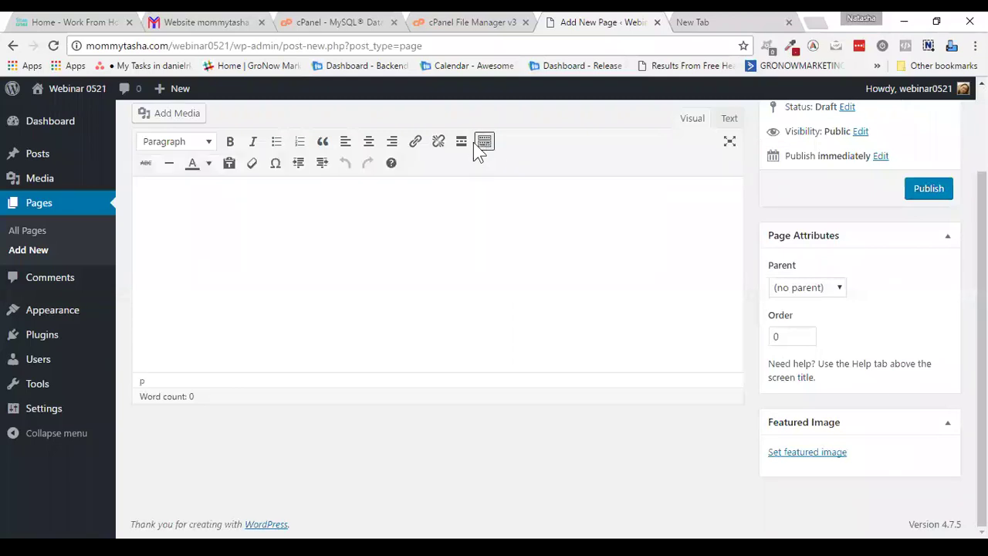
scroll(518, 270, "up", 3)
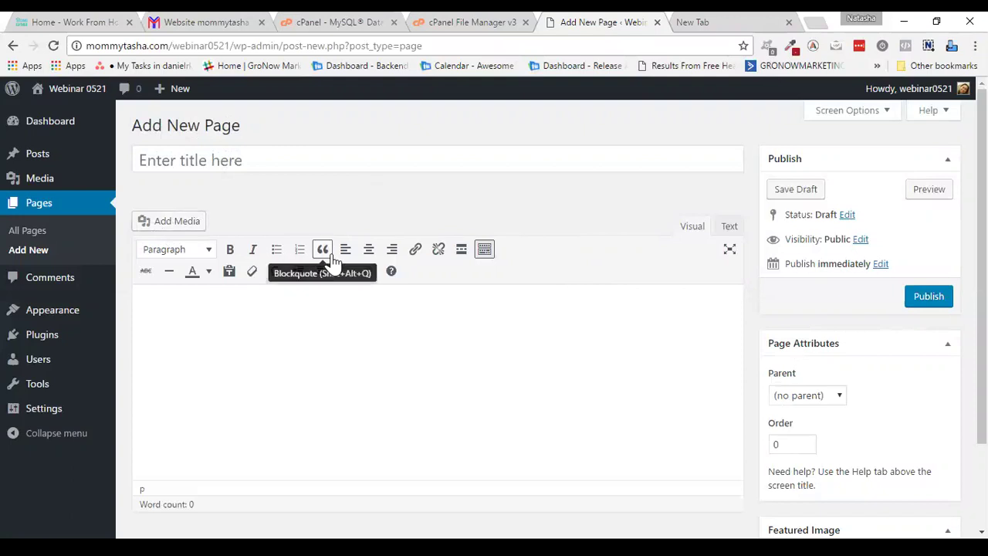
Step: Open elementor.com in the empty browser tab and look over the page builder's home page
left_click(742, 23)
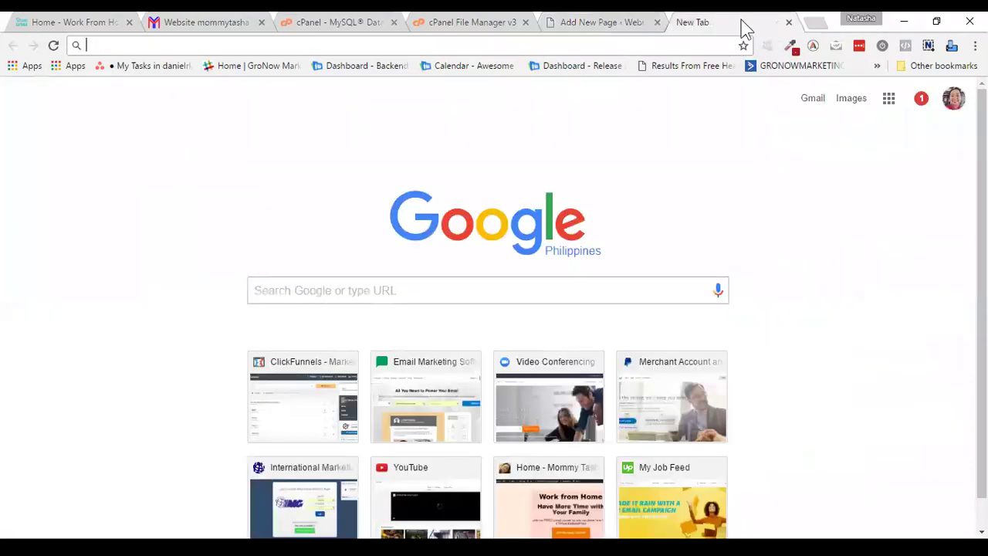
left_click(654, 45)
type("elemen")
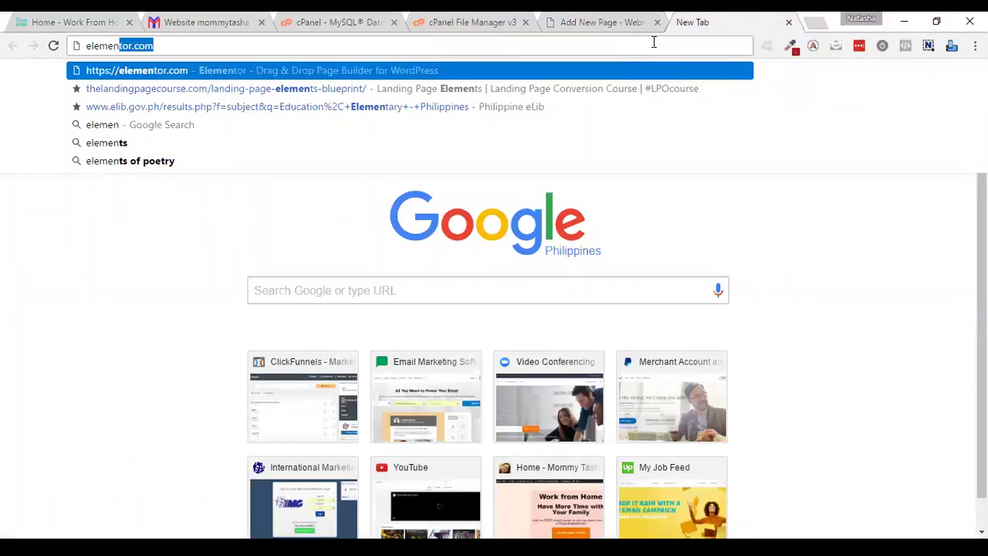
key("Return")
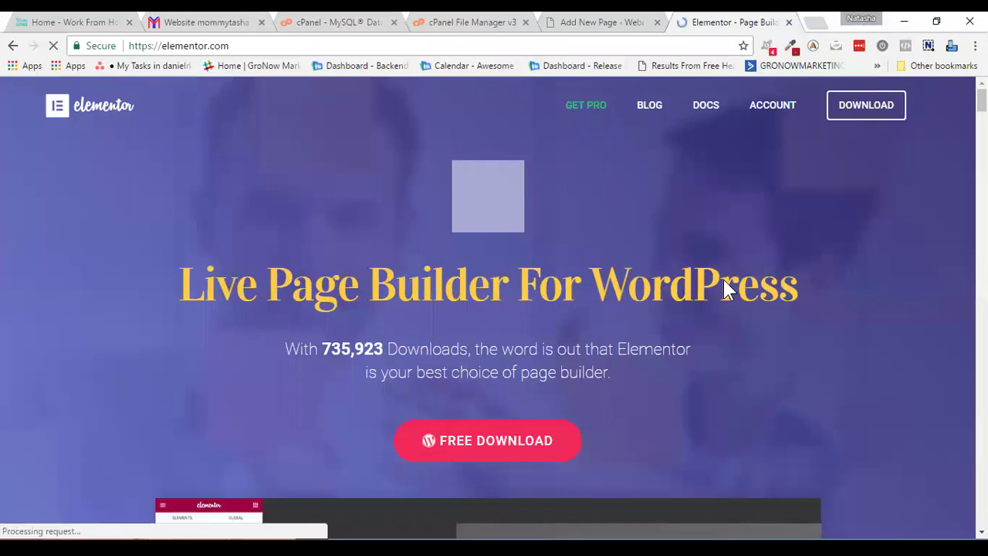
scroll(723, 287, "down", 5)
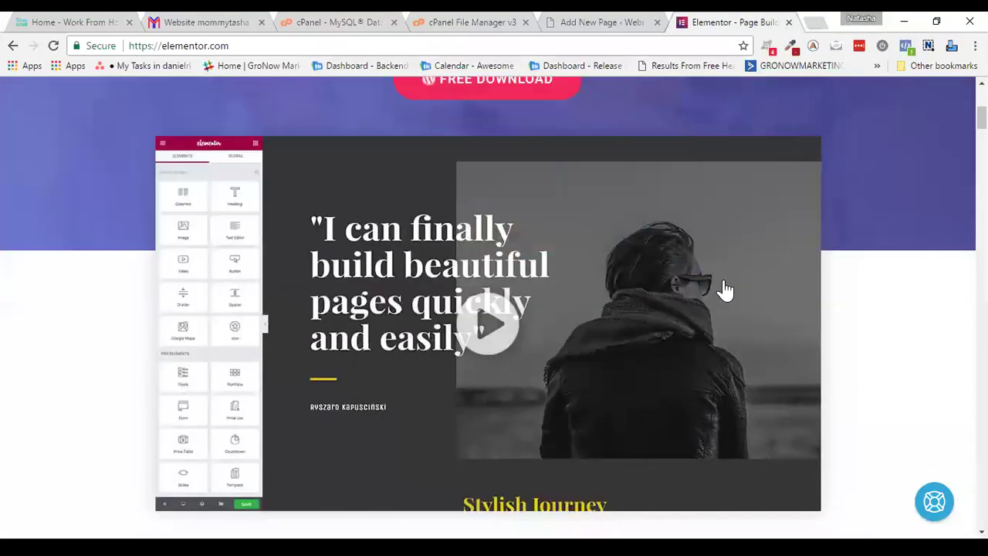
scroll(659, 278, "down", 10)
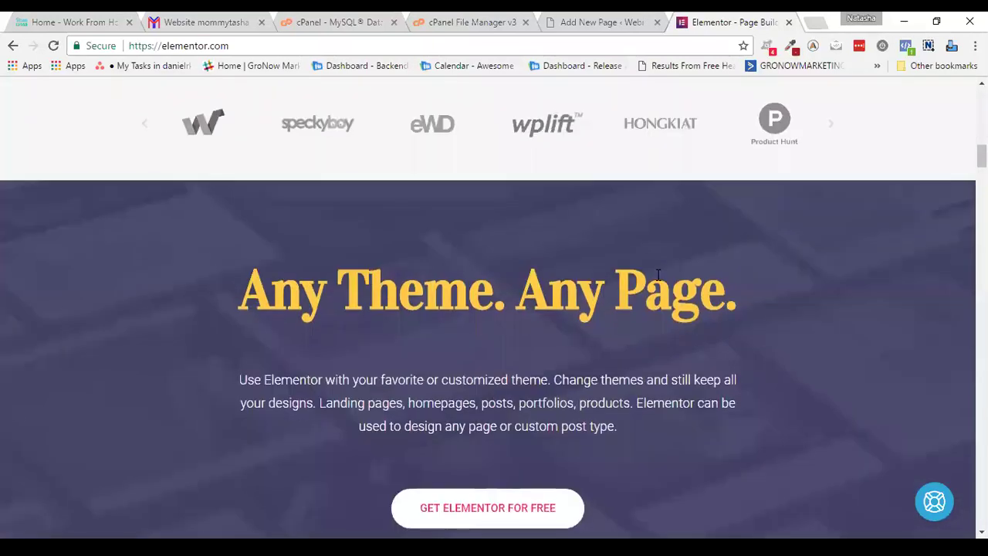
scroll(659, 276, "down", 10)
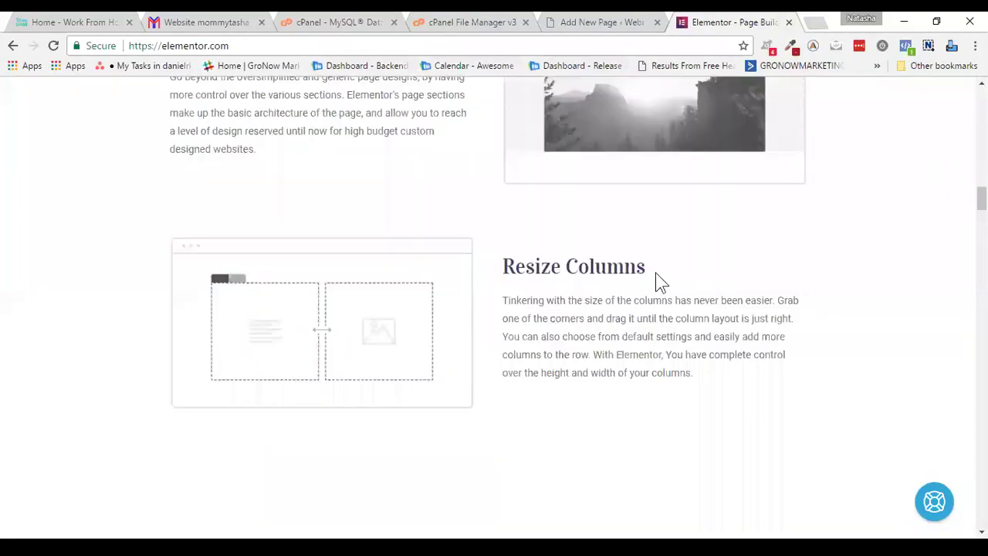
scroll(655, 283, "up", 20)
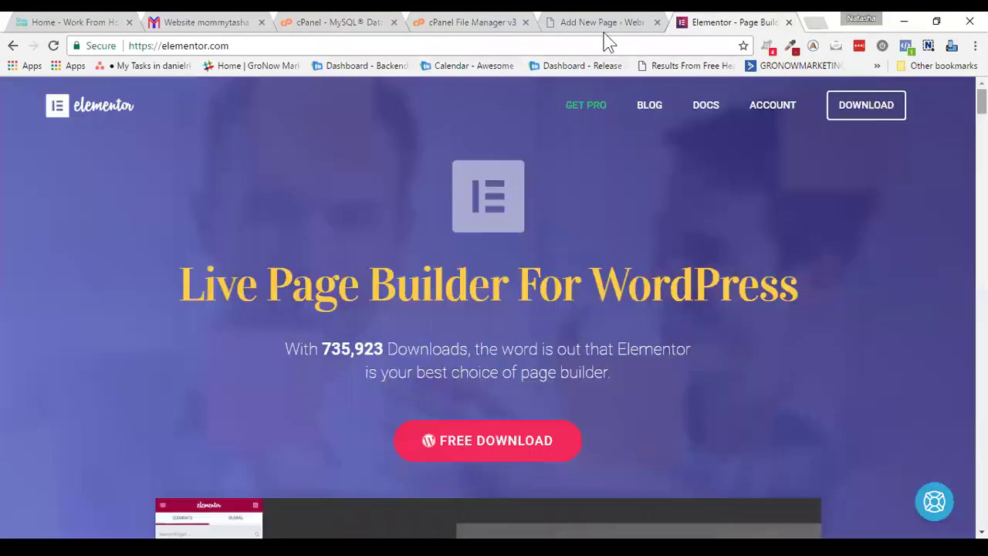
Step: Return to the WordPress admin area and search for "elementor" among the plugins available to add
left_click(607, 24)
mouse_move(45, 340)
left_click(136, 356)
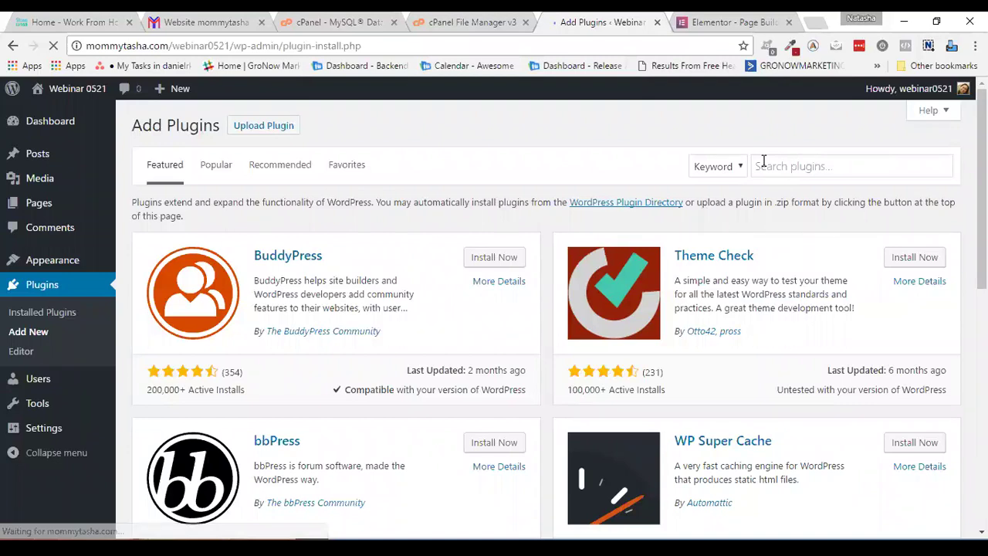
left_click(764, 163)
type("elementor")
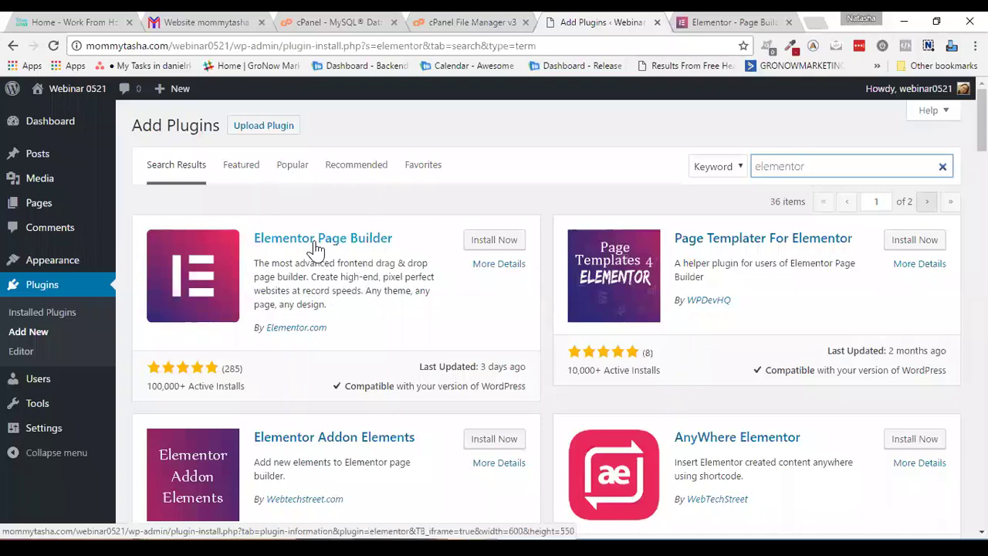
Step: Install and activate the Elementor Page Builder plugin
scroll(328, 263, "down", 1)
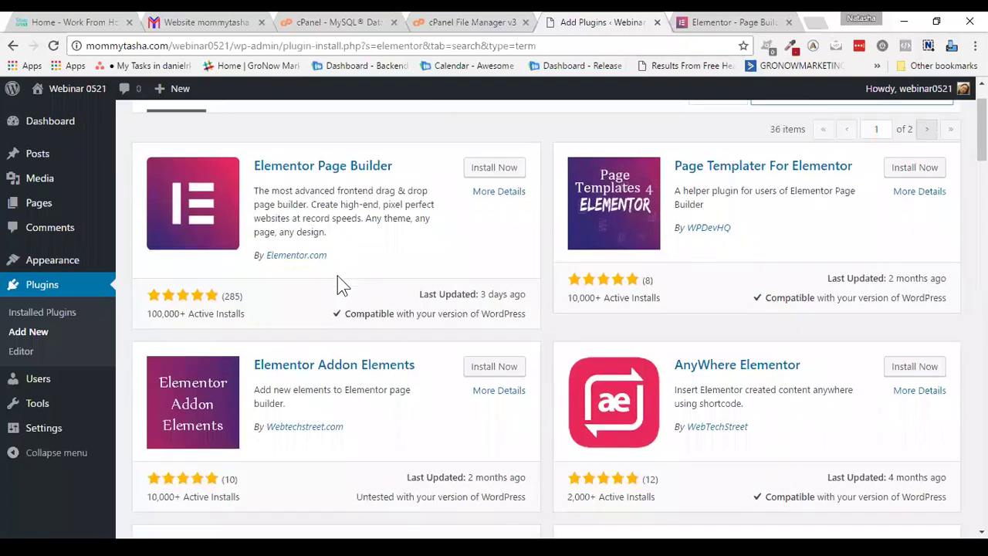
left_click(493, 170)
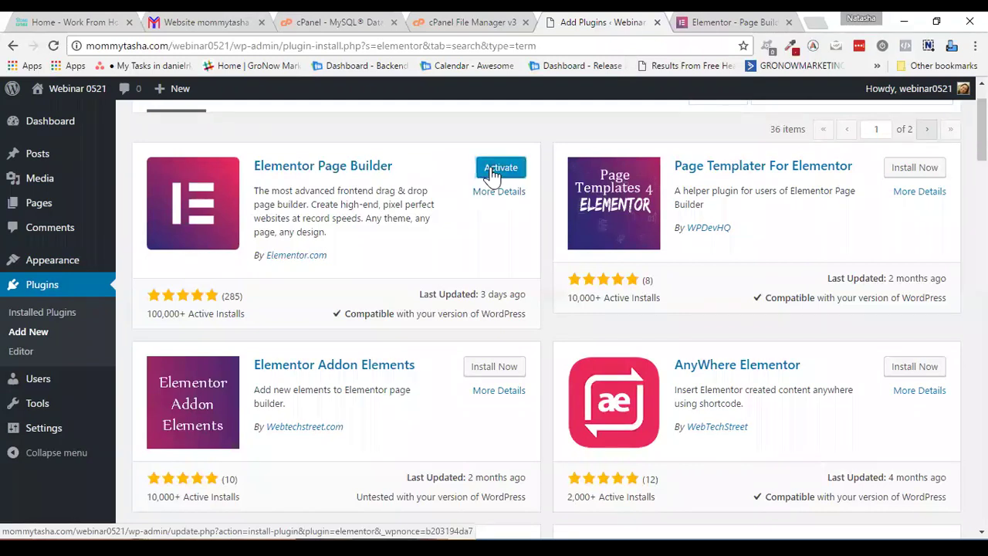
left_click(494, 171)
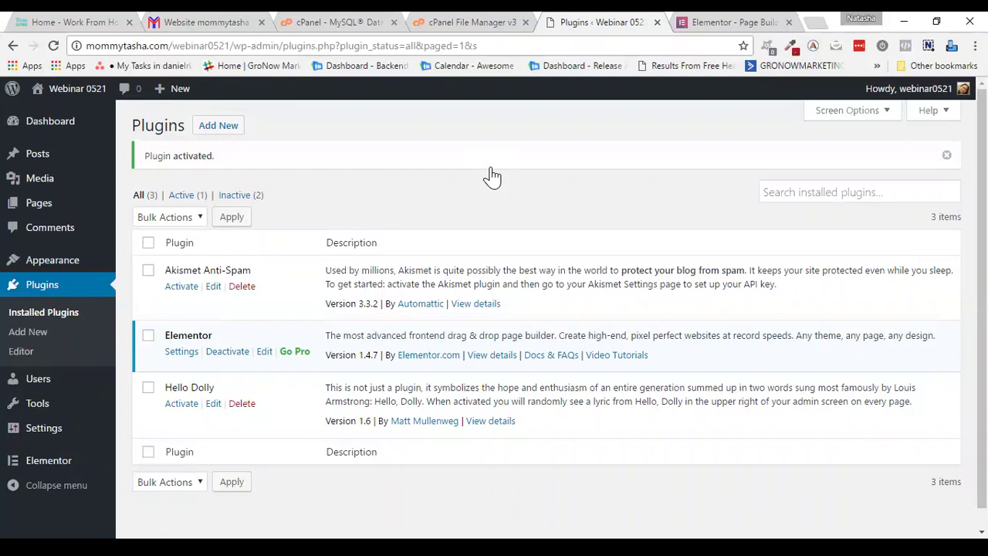
Step: Create a new page titled "Webinar 0521" and publish it
left_click(49, 210)
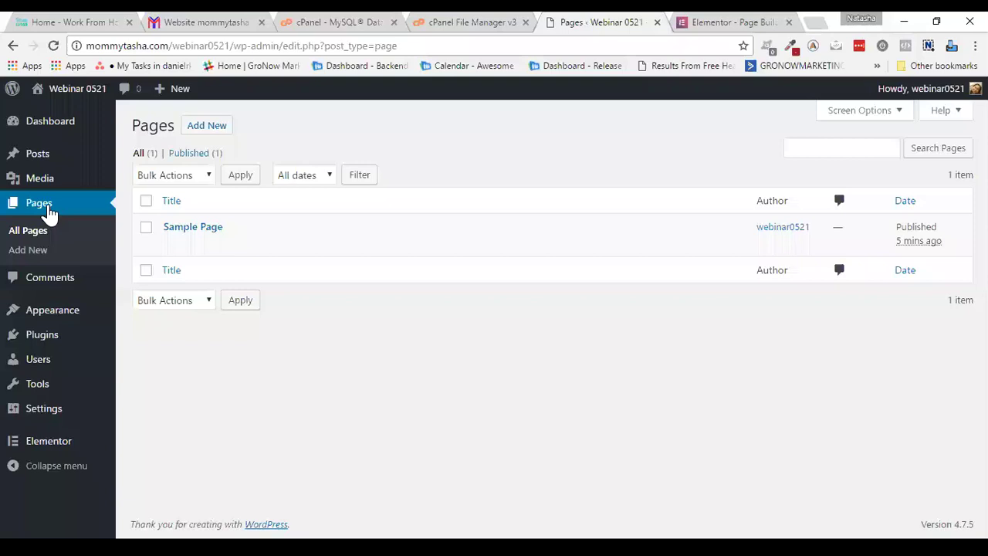
mouse_move(162, 244)
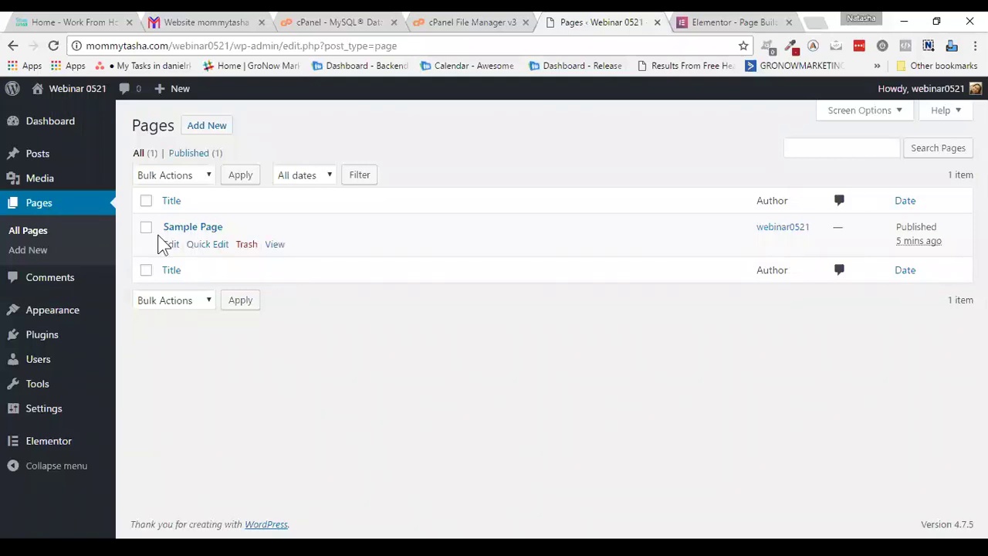
left_click(207, 133)
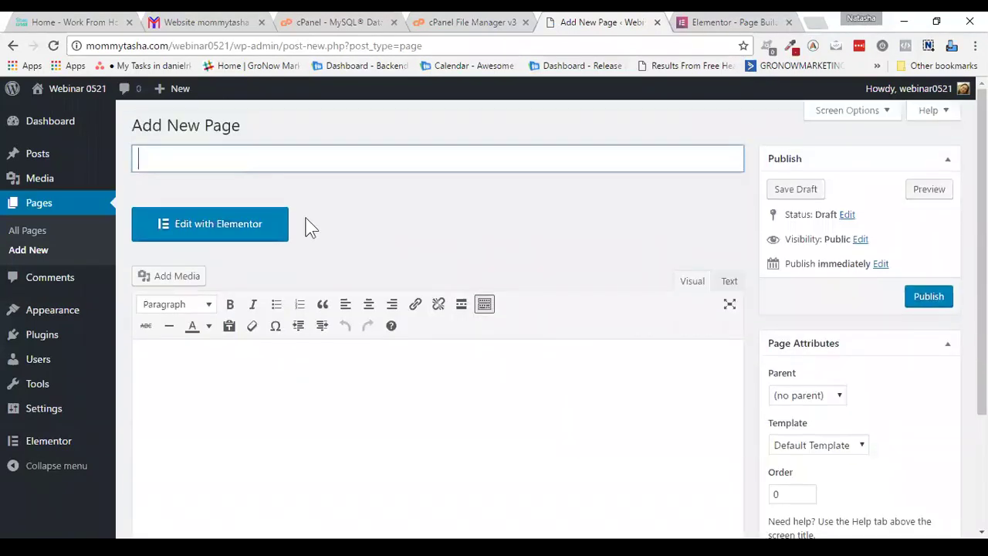
type("Webinar 0521")
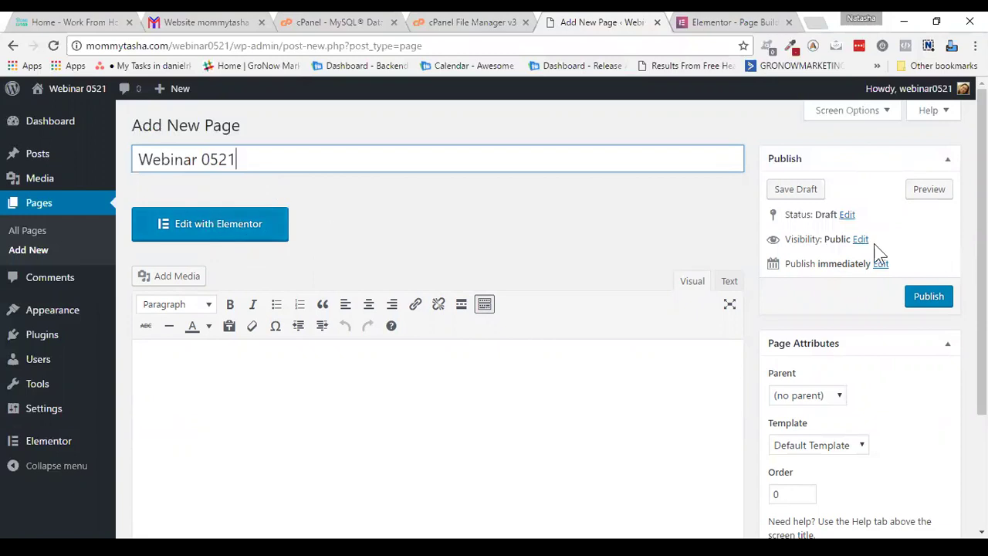
left_click(934, 301)
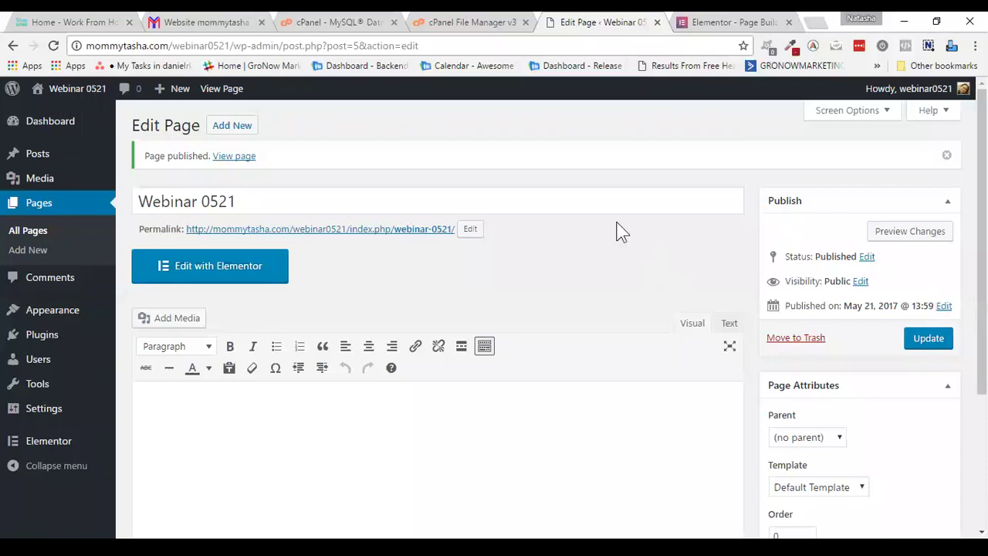
Step: Open the Webinar 0521 page in the Elementor editor and look over its empty content area
left_click(225, 274)
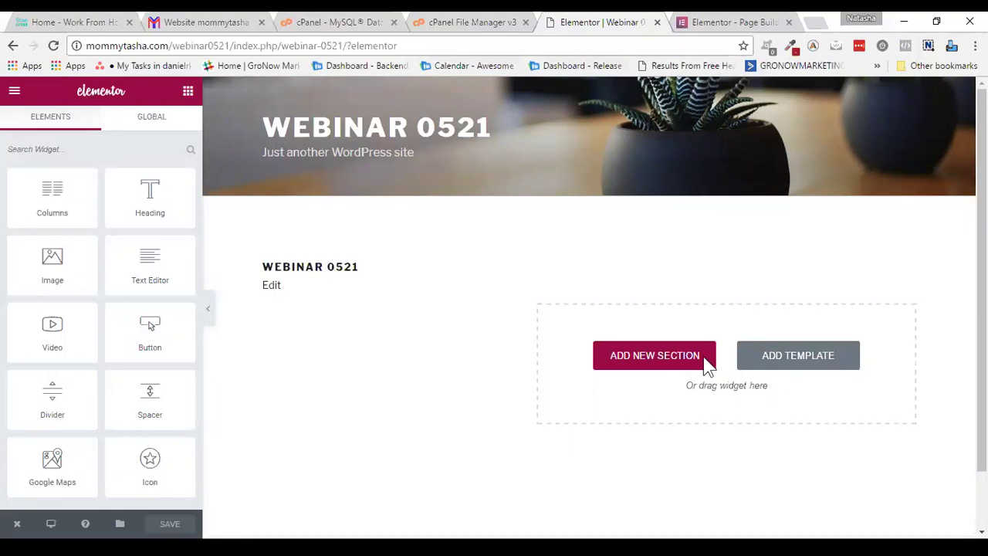
scroll(486, 306, "down", 1)
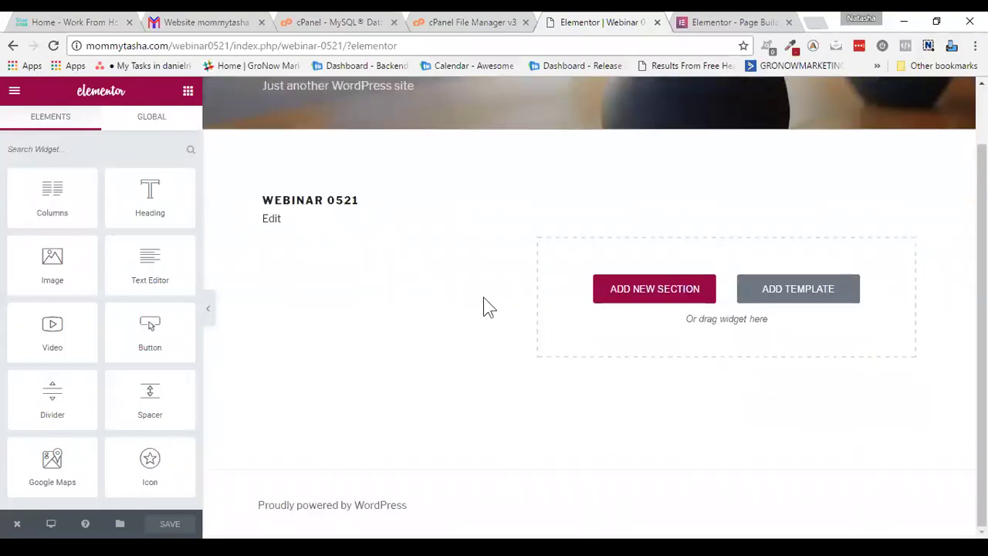
Step: Add a Heading widget to the empty content area of the Webinar 0521 page
scroll(488, 307, "up", 1)
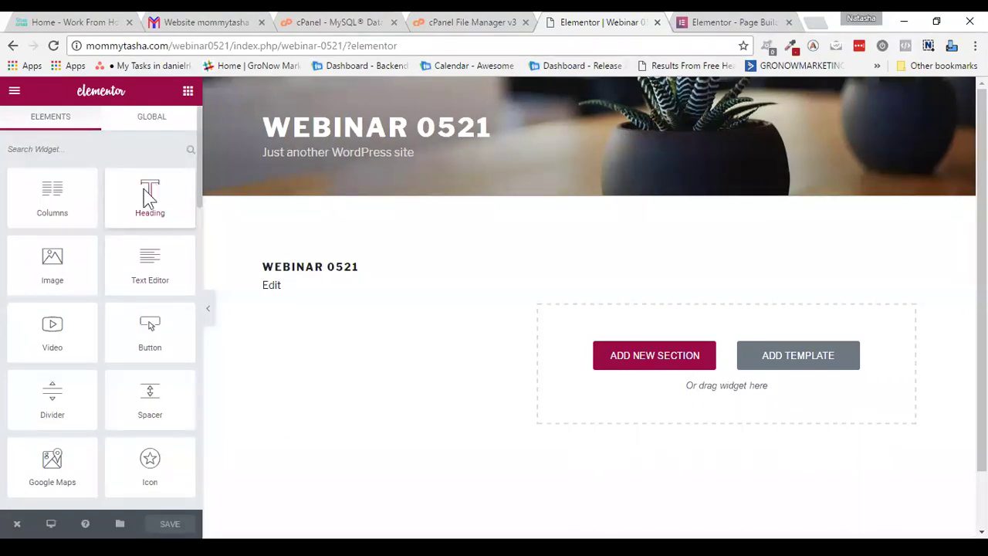
left_click_drag(149, 198, 583, 332)
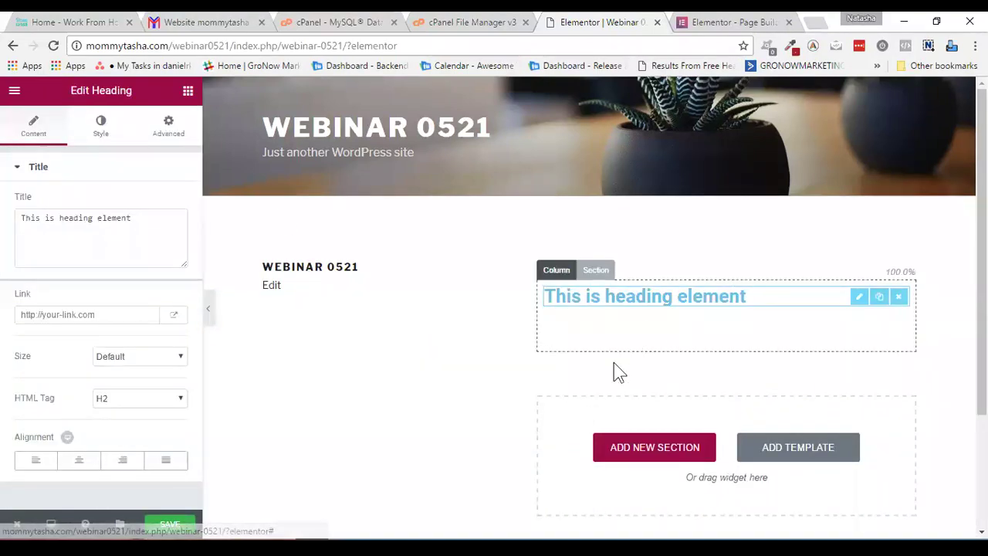
Step: Look over the Elementor menu options and the page, and collapse the editing panel to preview the page at full width
left_click(14, 92)
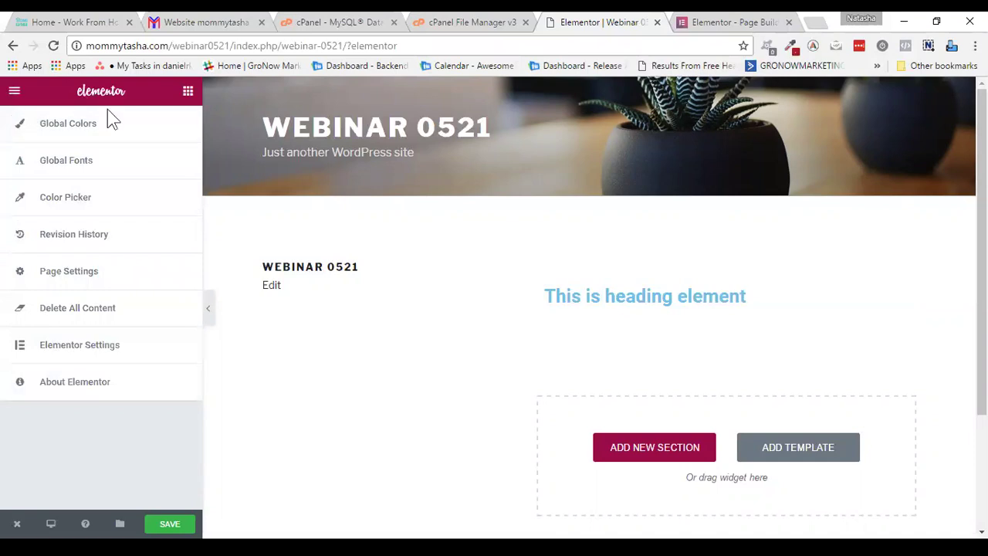
scroll(580, 331, "down", 2)
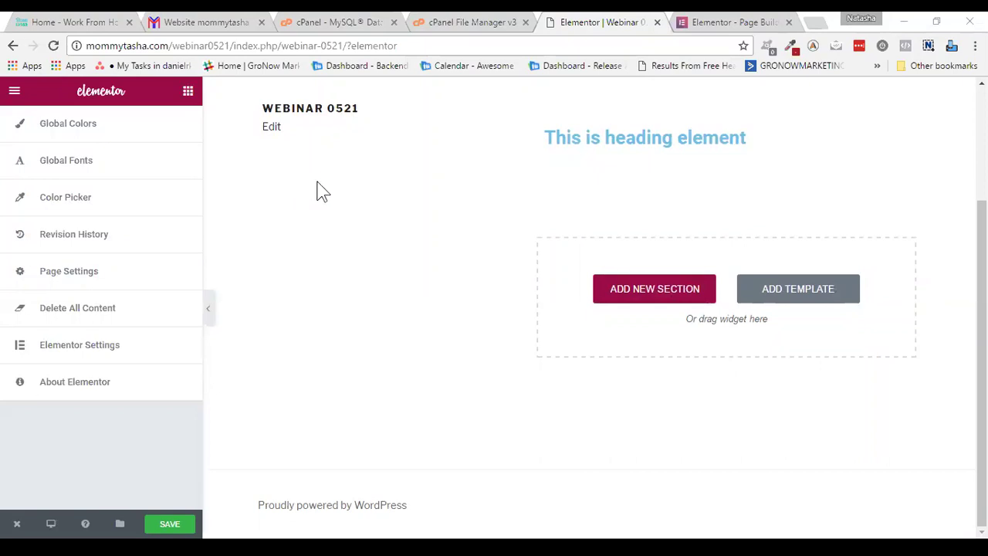
scroll(887, 398, "up", 2)
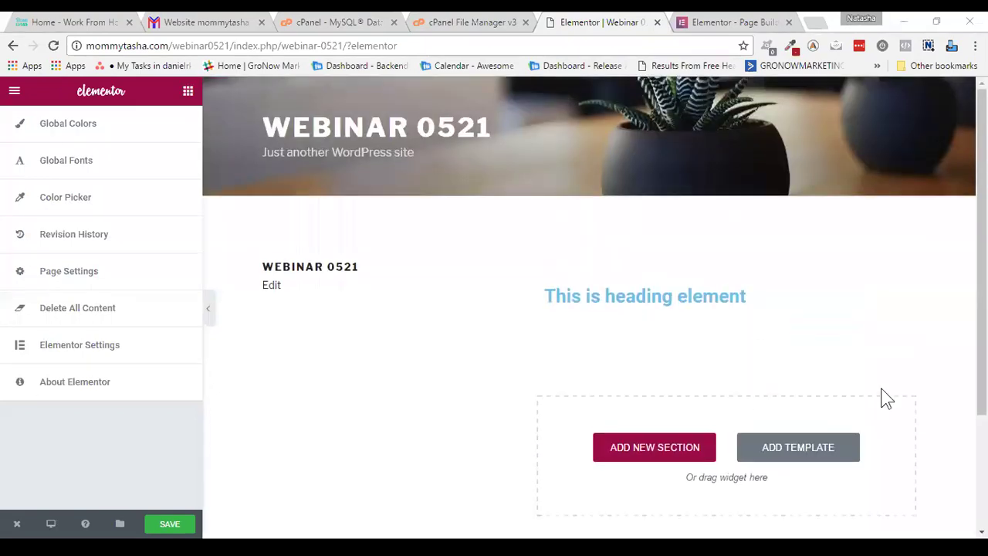
left_click(207, 313)
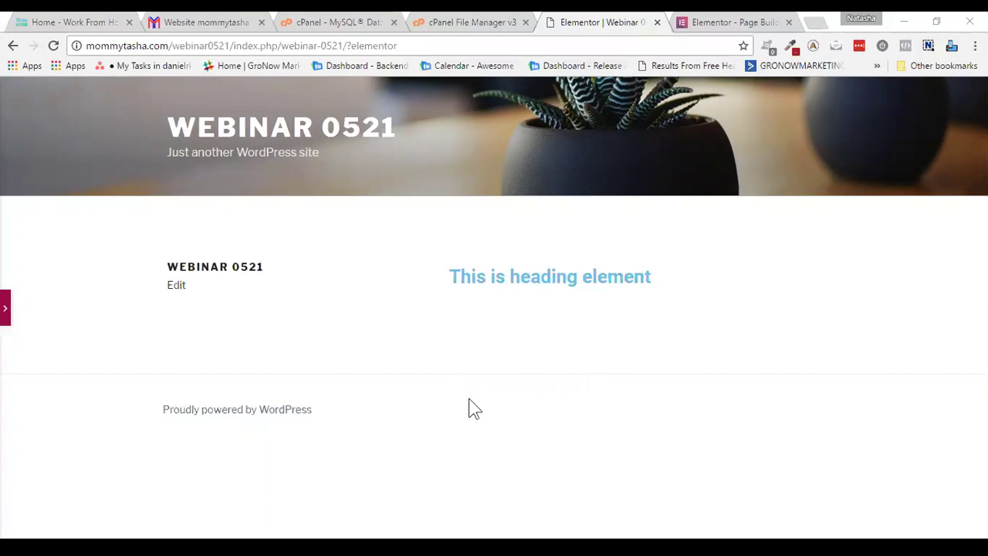
Step: Switch to the Elementor website and load the mommytasha.com home page in its place
left_click(711, 23)
left_click(658, 48)
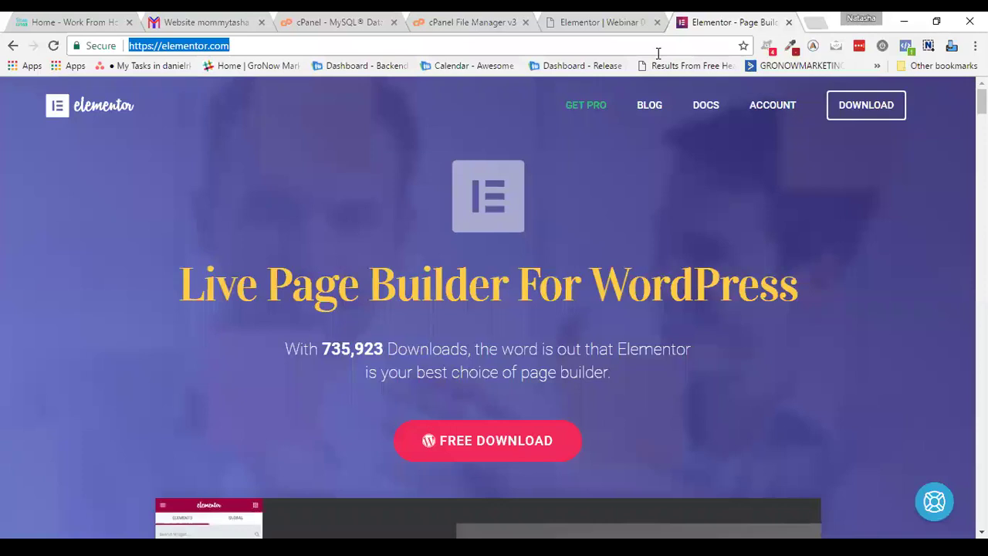
type("mommytashaa")
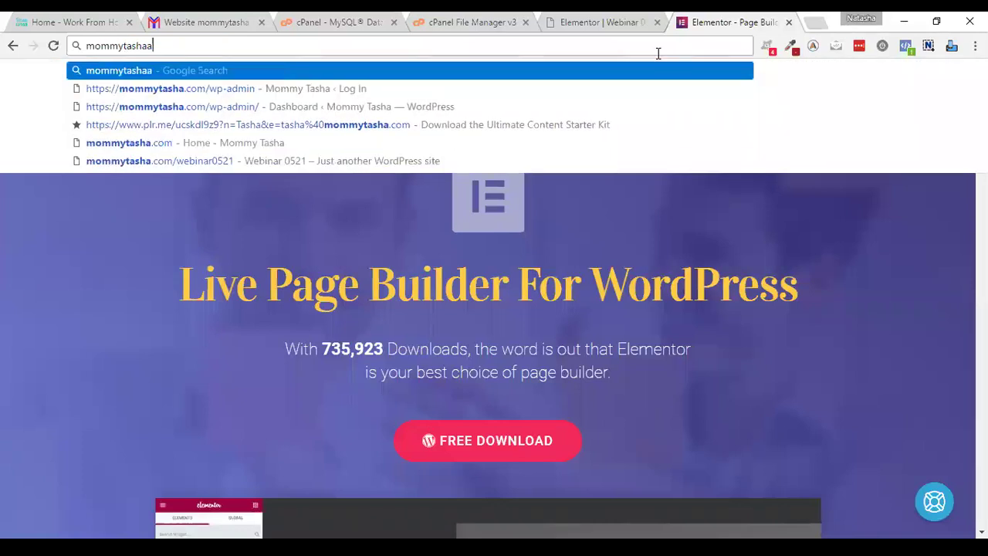
key("BackSpace")
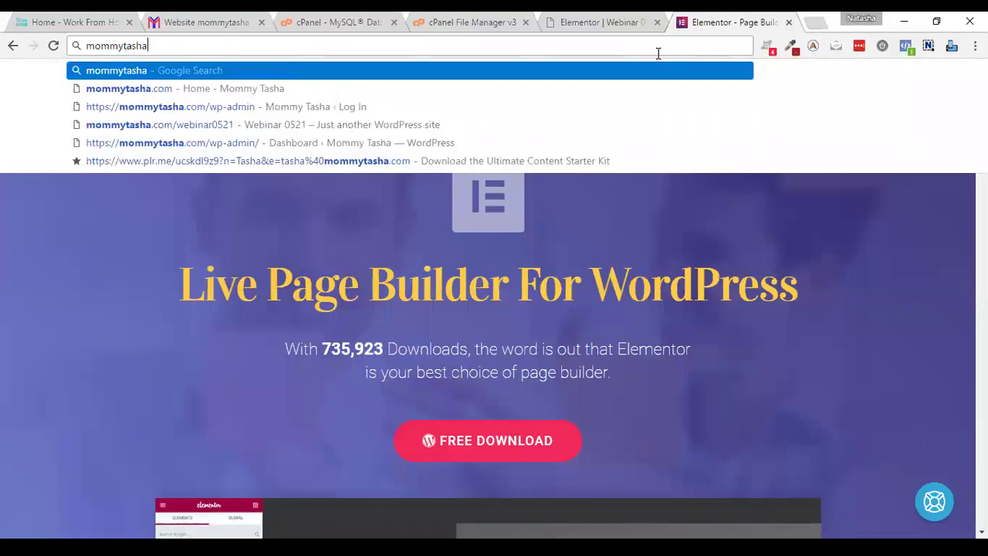
key("Down")
key("Return")
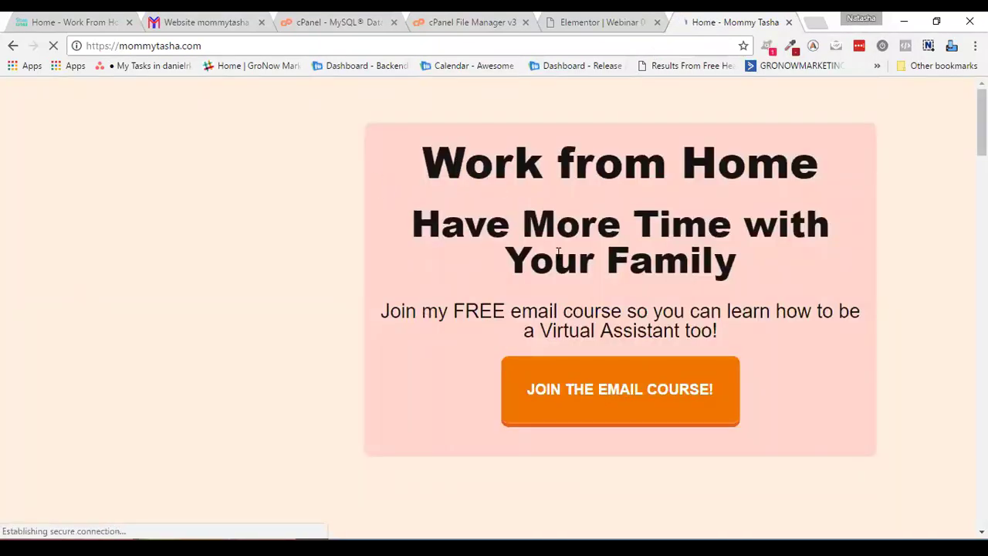
Step: Open the Awesome Blog Set-Up promo from the home page's resources, look over the offer and its address, and return to the Elementor editor
scroll(559, 260, "down", 8)
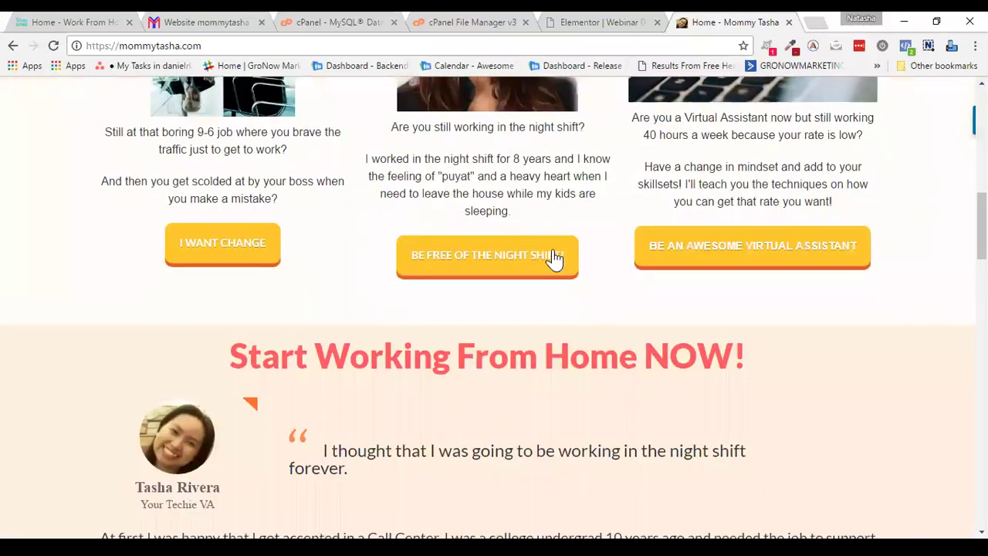
scroll(558, 254, "down", 15)
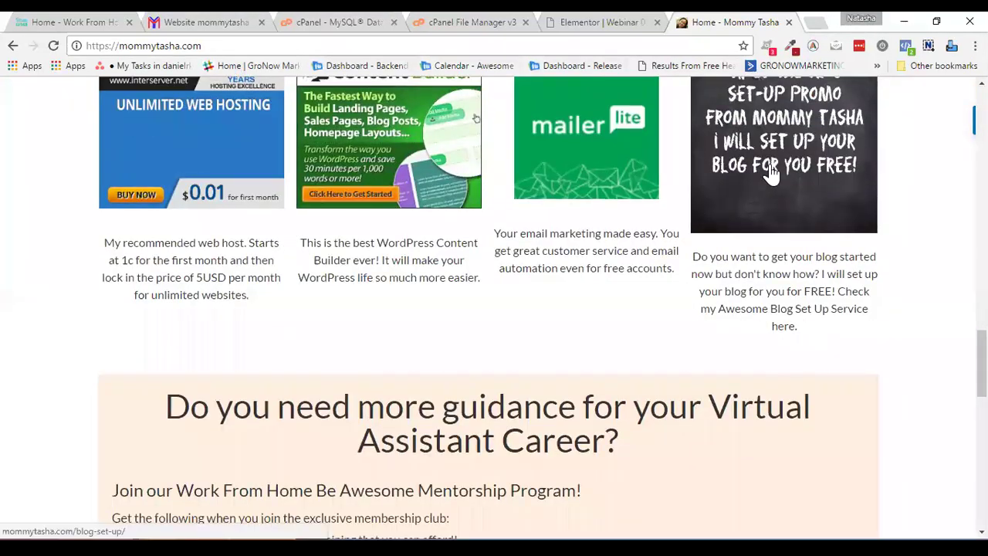
scroll(721, 168, "up", 1)
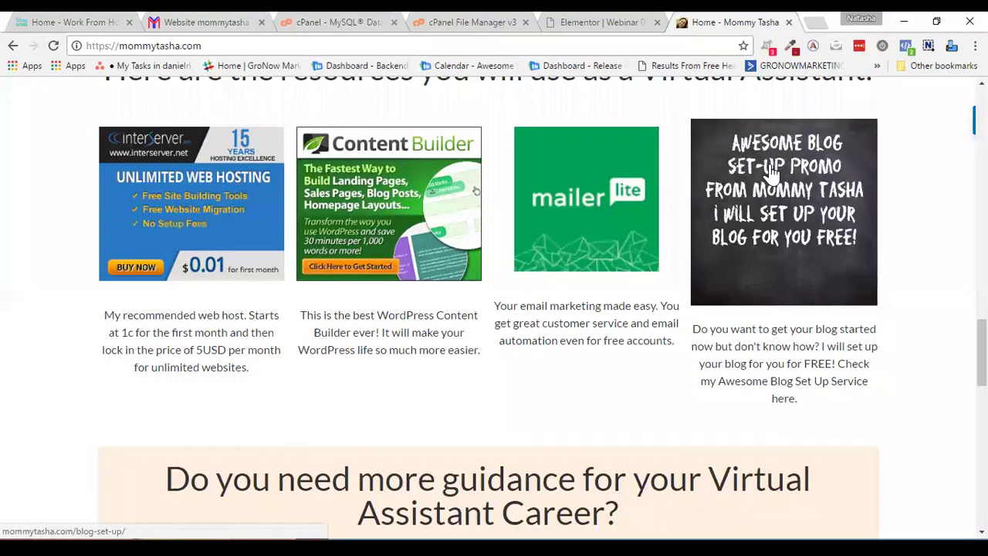
left_click(770, 166)
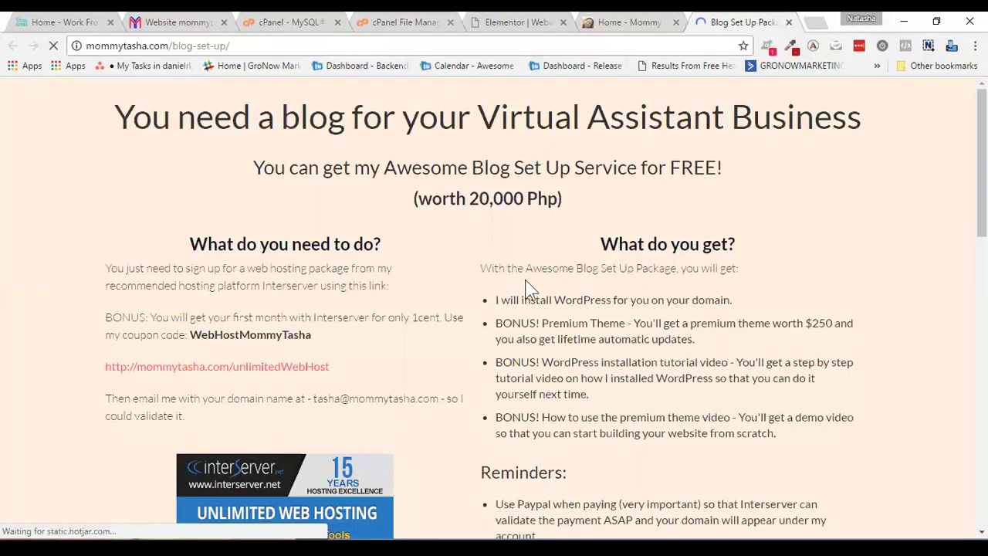
scroll(529, 289, "down", 1)
scroll(529, 288, "up", 1)
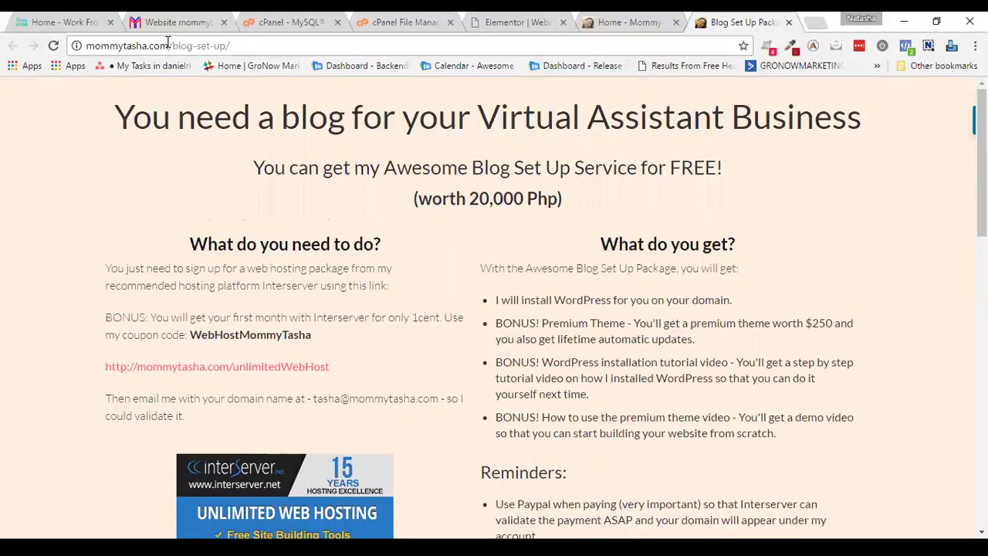
left_click_drag(228, 46, 88, 47)
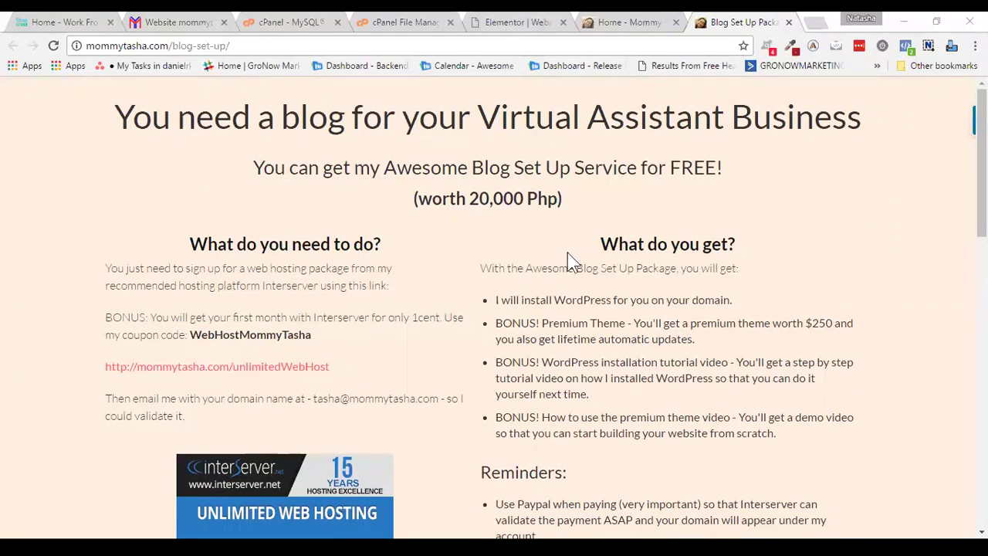
key("ctrl+5")
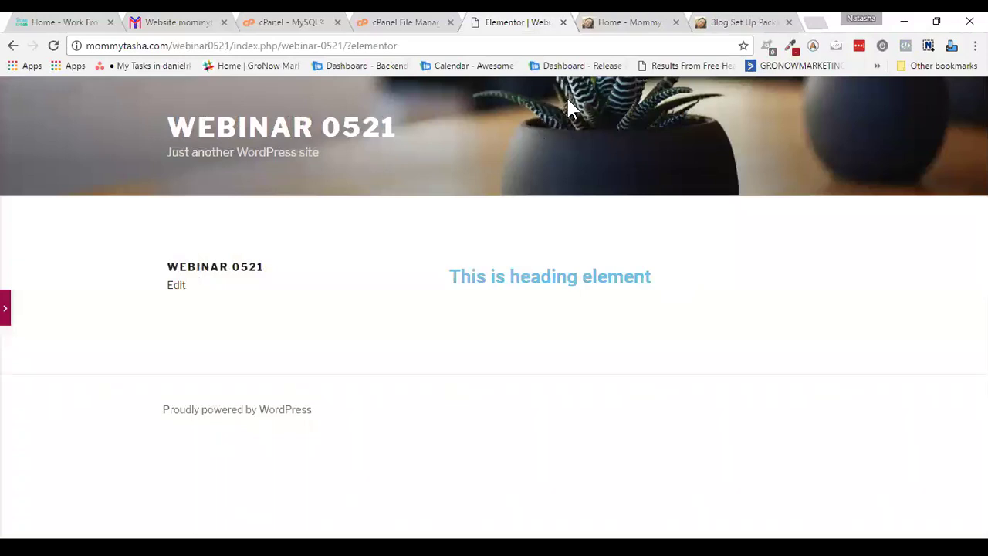